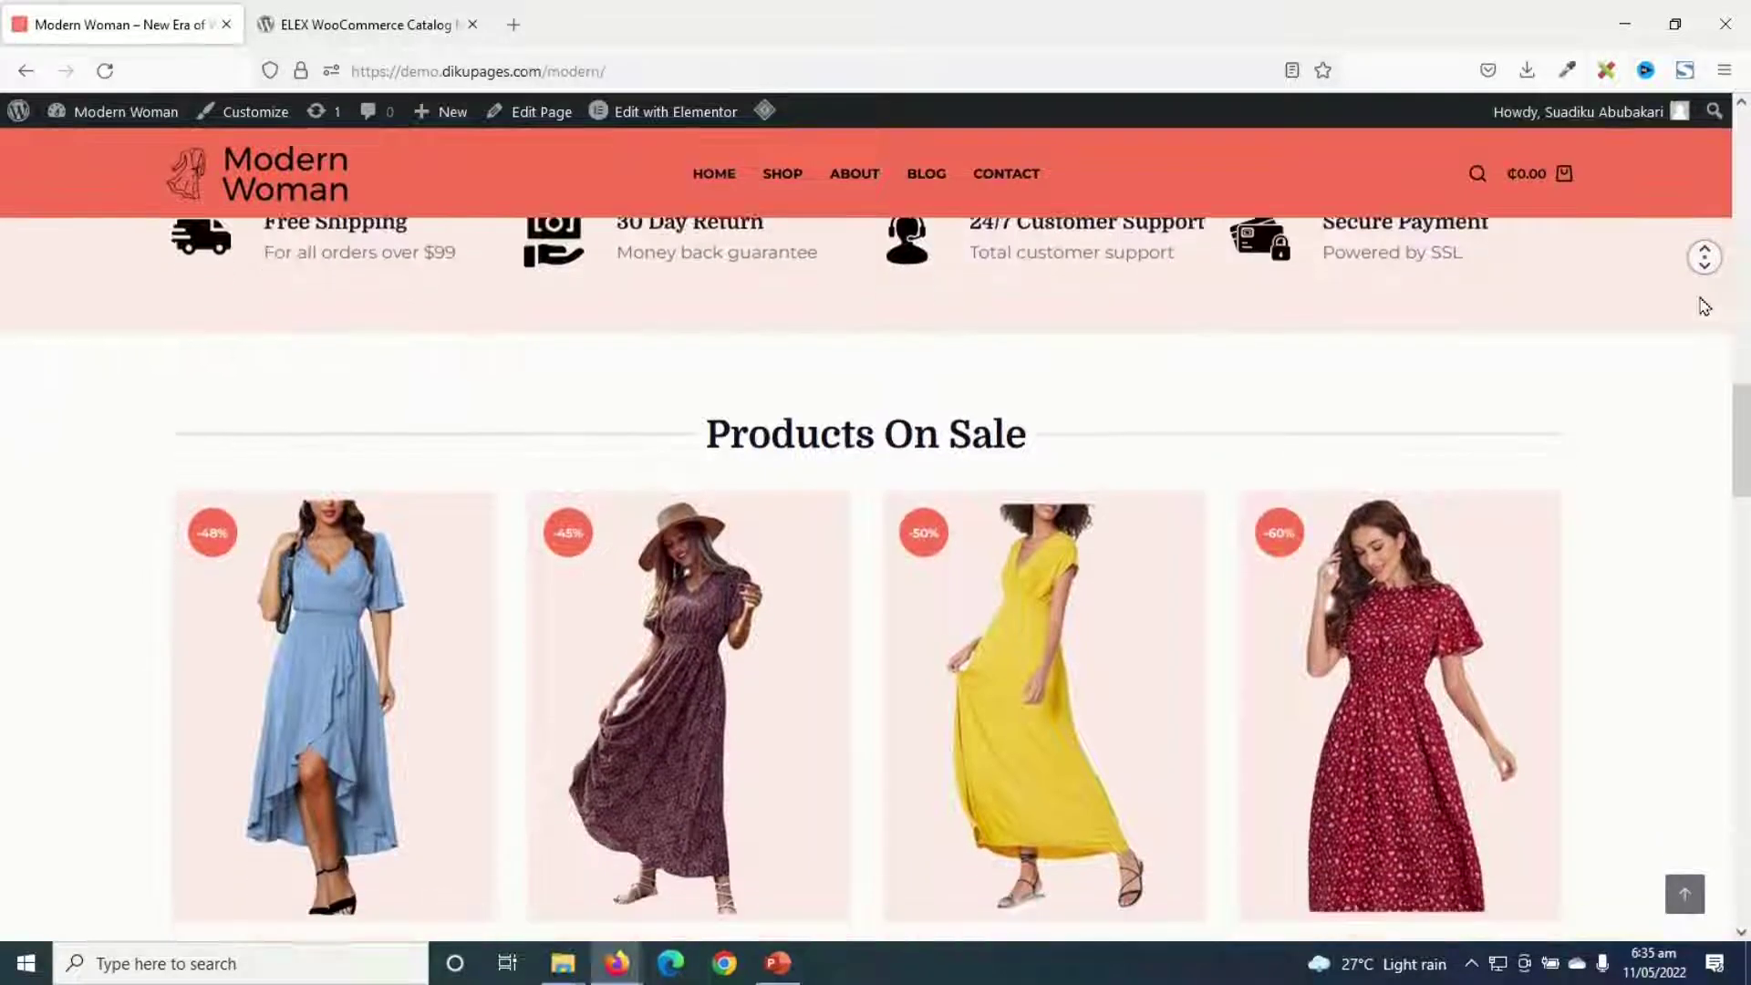
Copy the plugin name 'ELEX WooCommerce Catalog Mode' from its WordPress.org page.
click(519, 378)
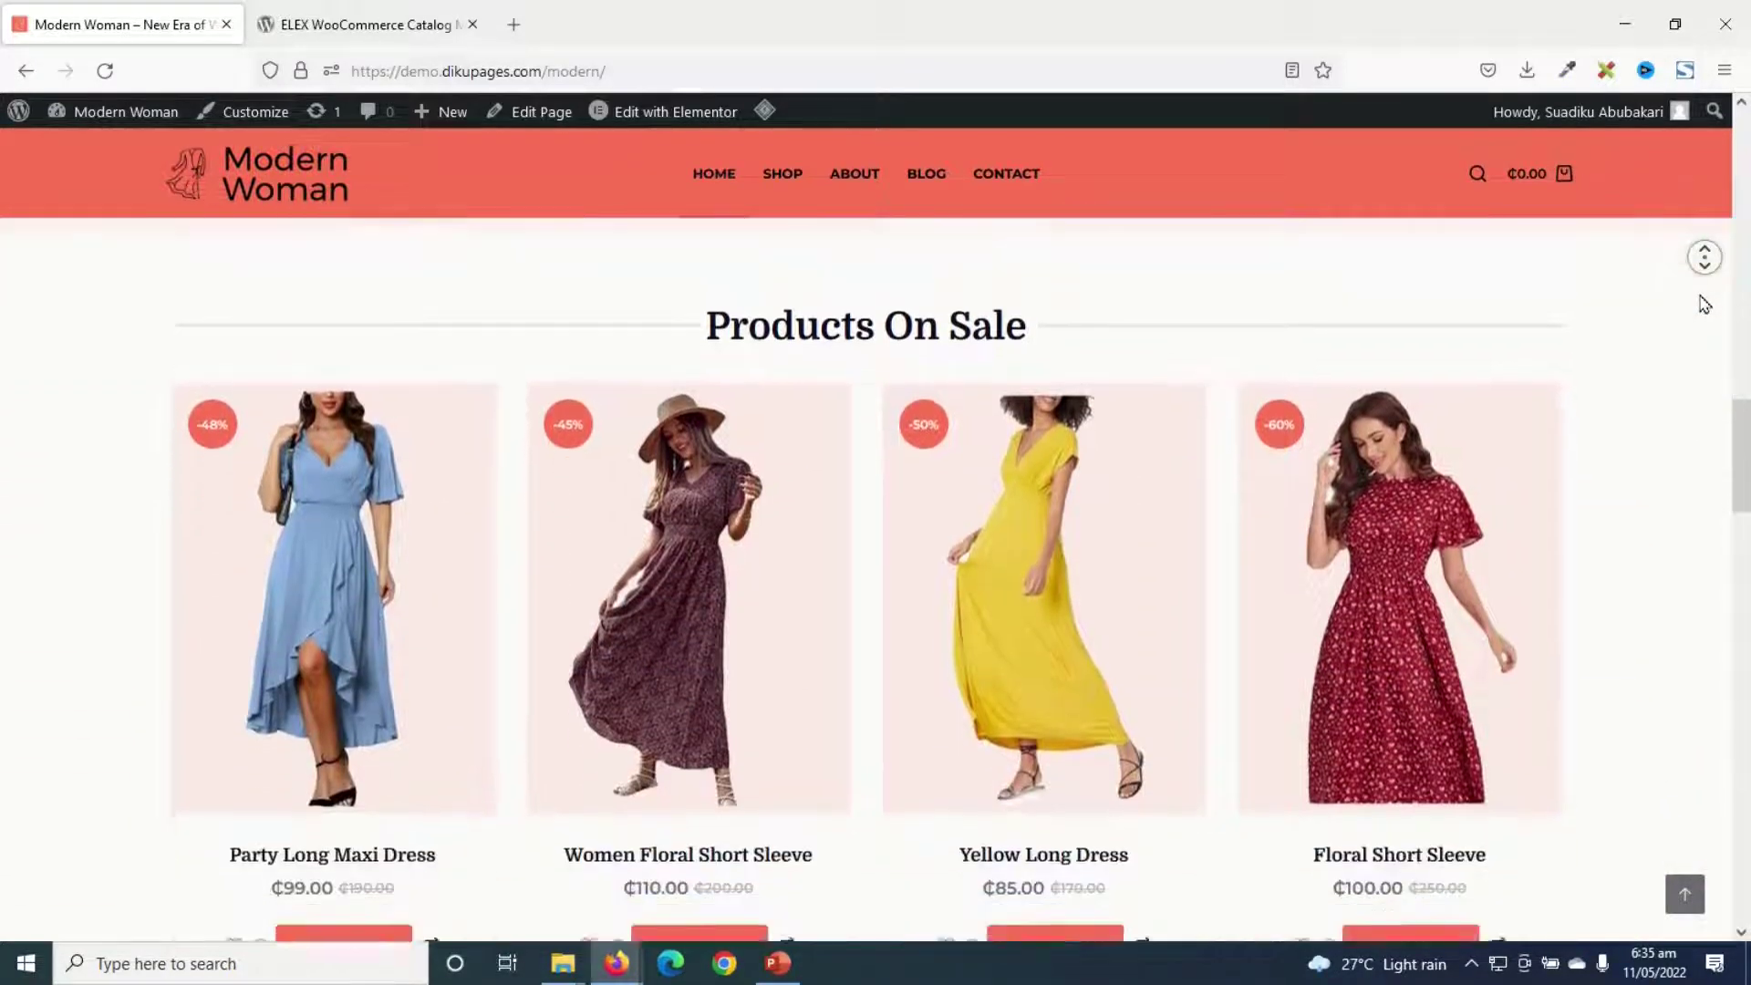
click(517, 374)
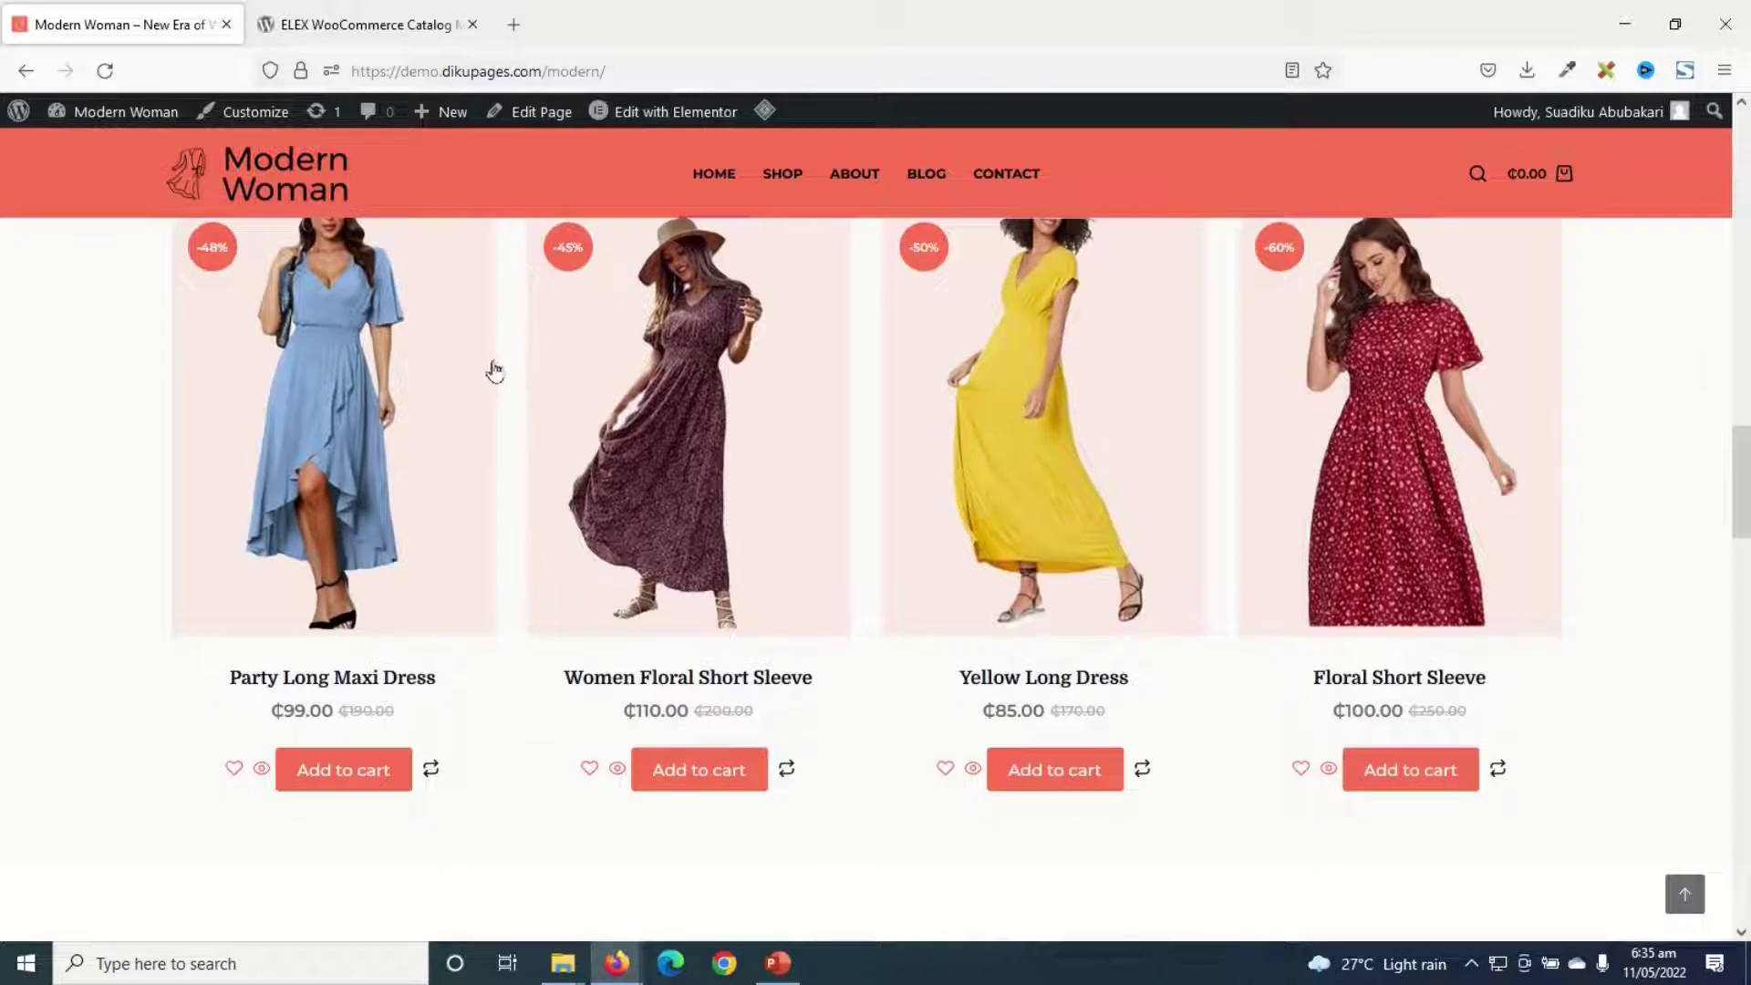
click(344, 27)
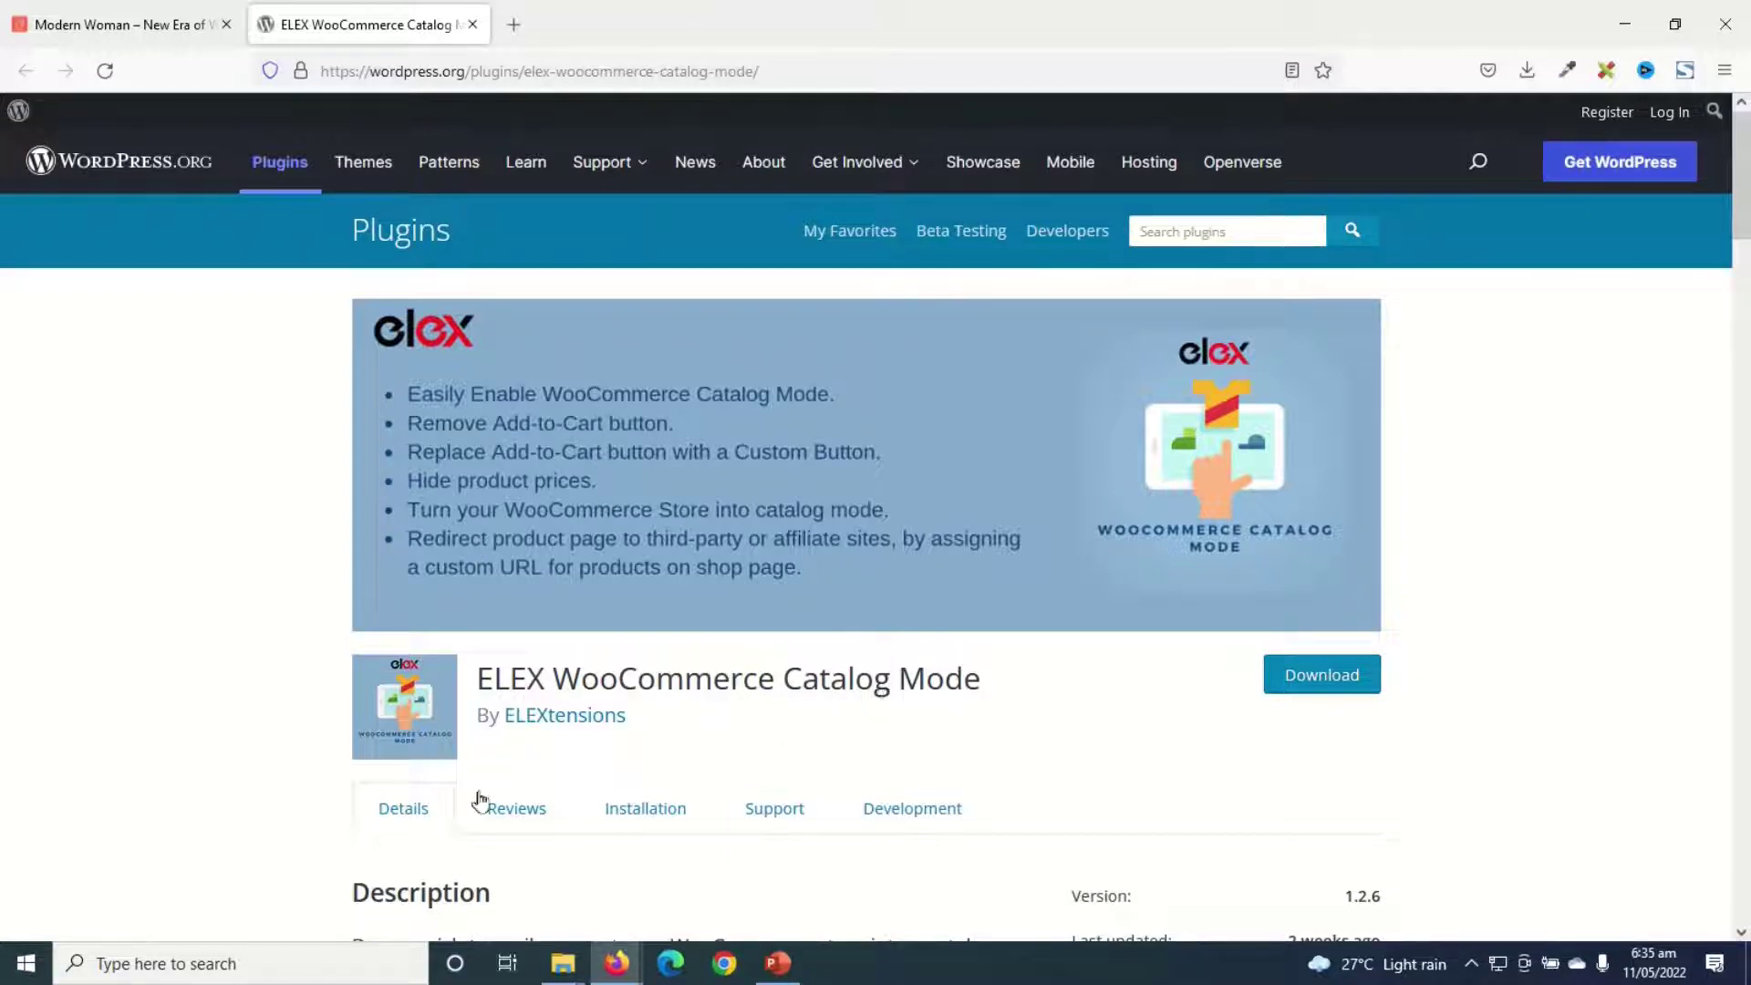
drag(480, 675, 1017, 679)
right_click(935, 682)
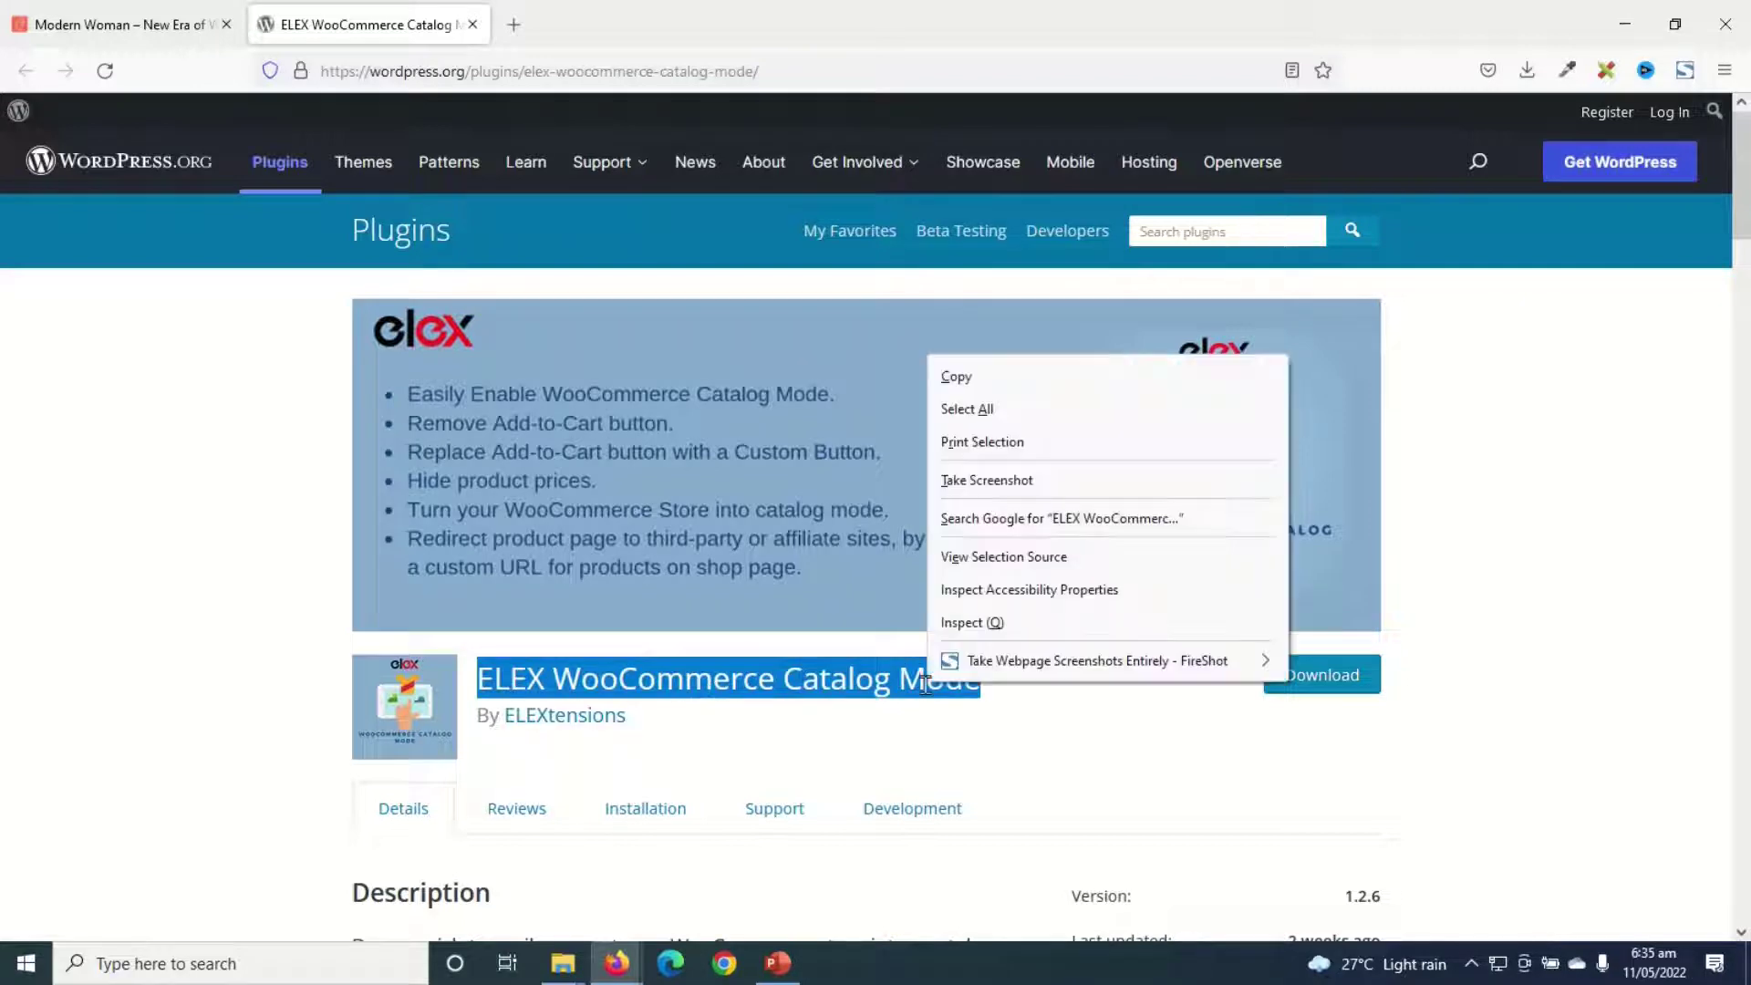
click(991, 377)
Go from the Modern Woman shop to the admin's Add New Plugins page.
click(109, 27)
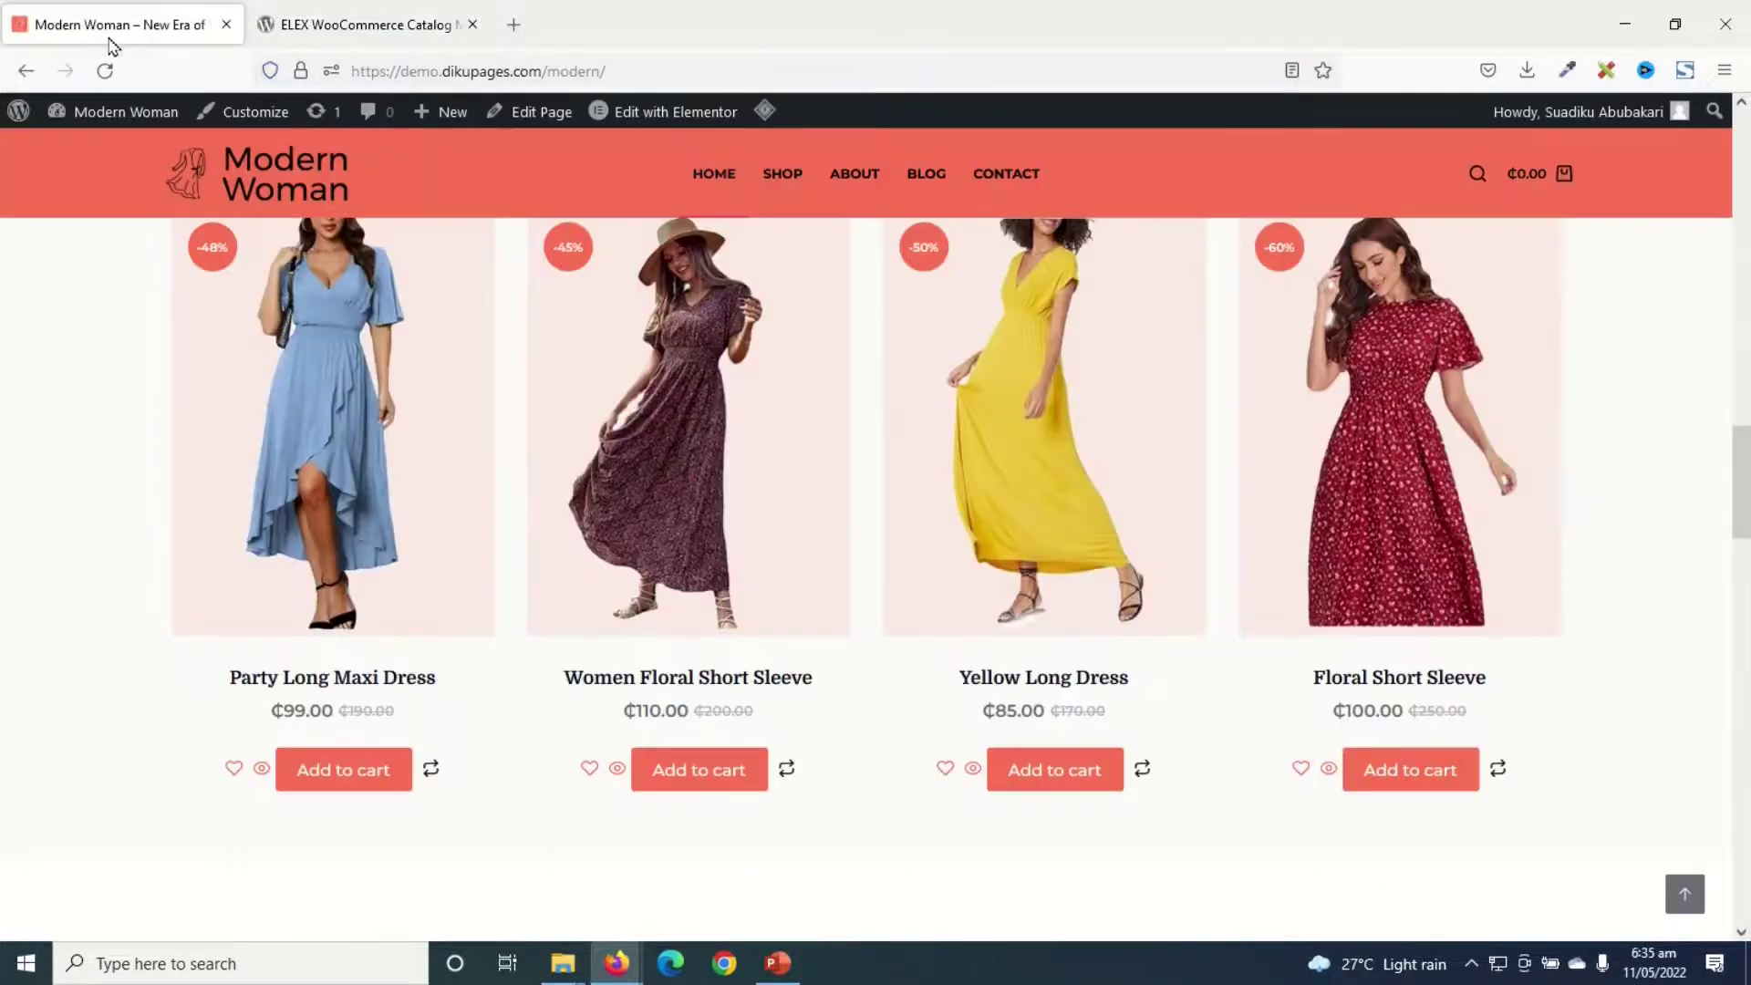
mouse_move(110, 123)
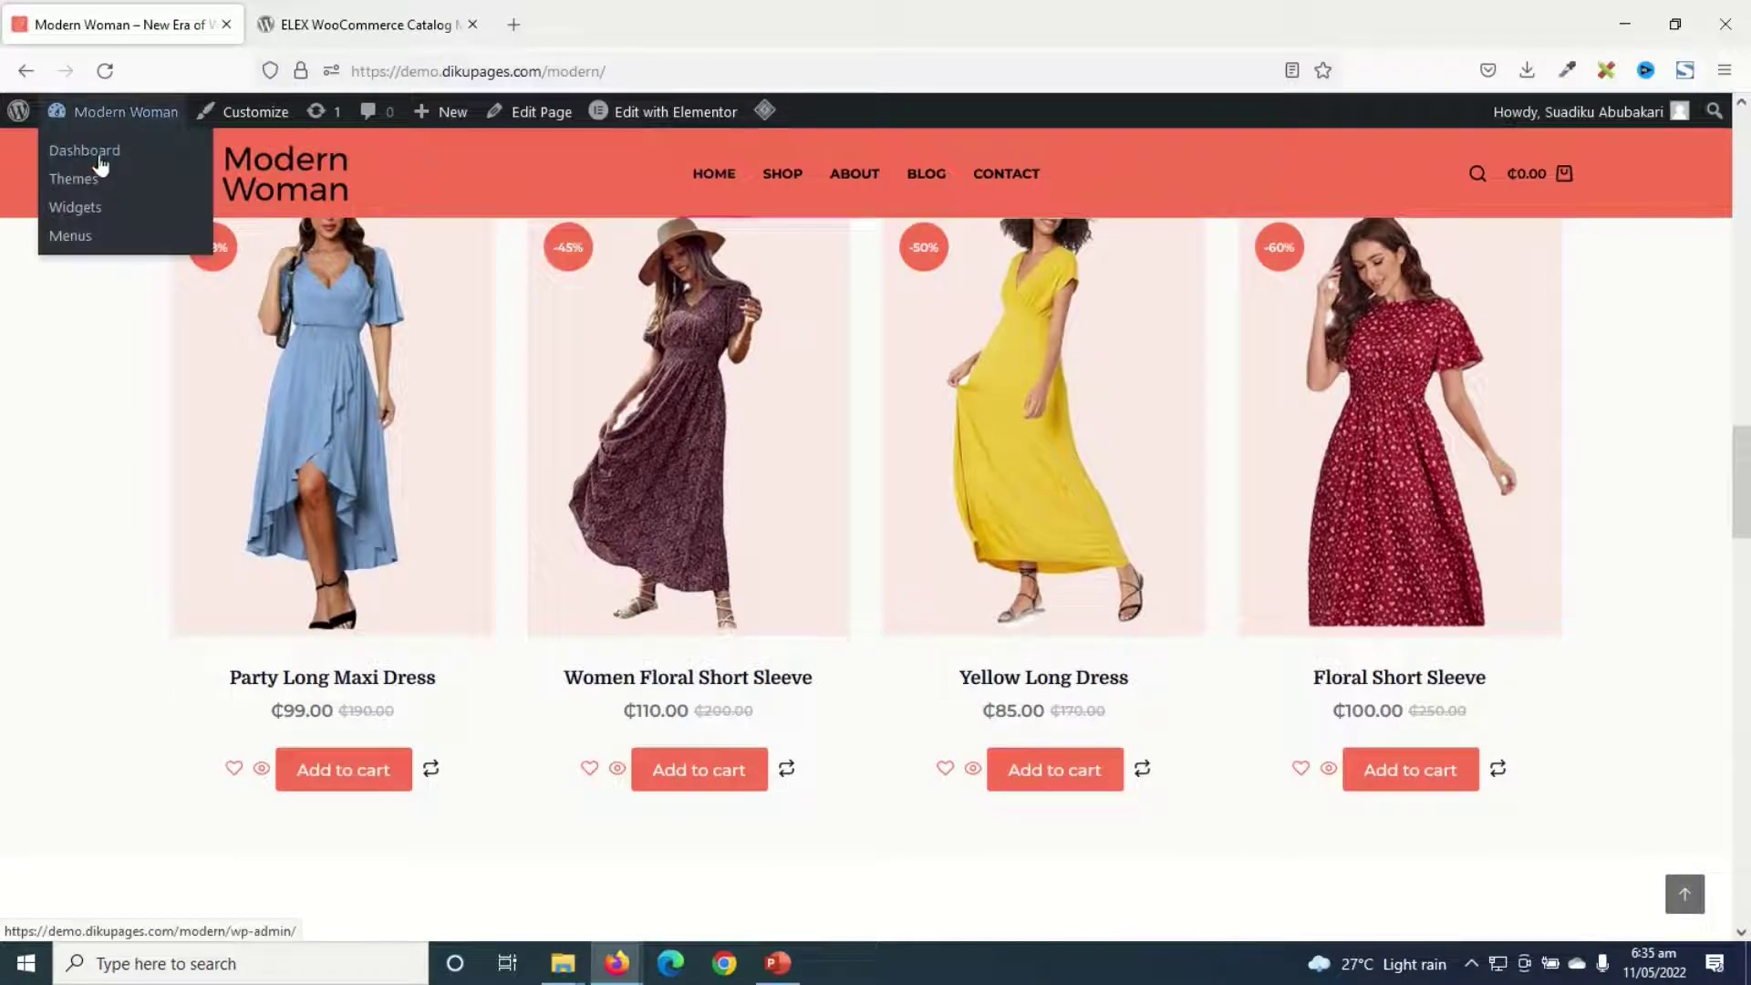
click(101, 165)
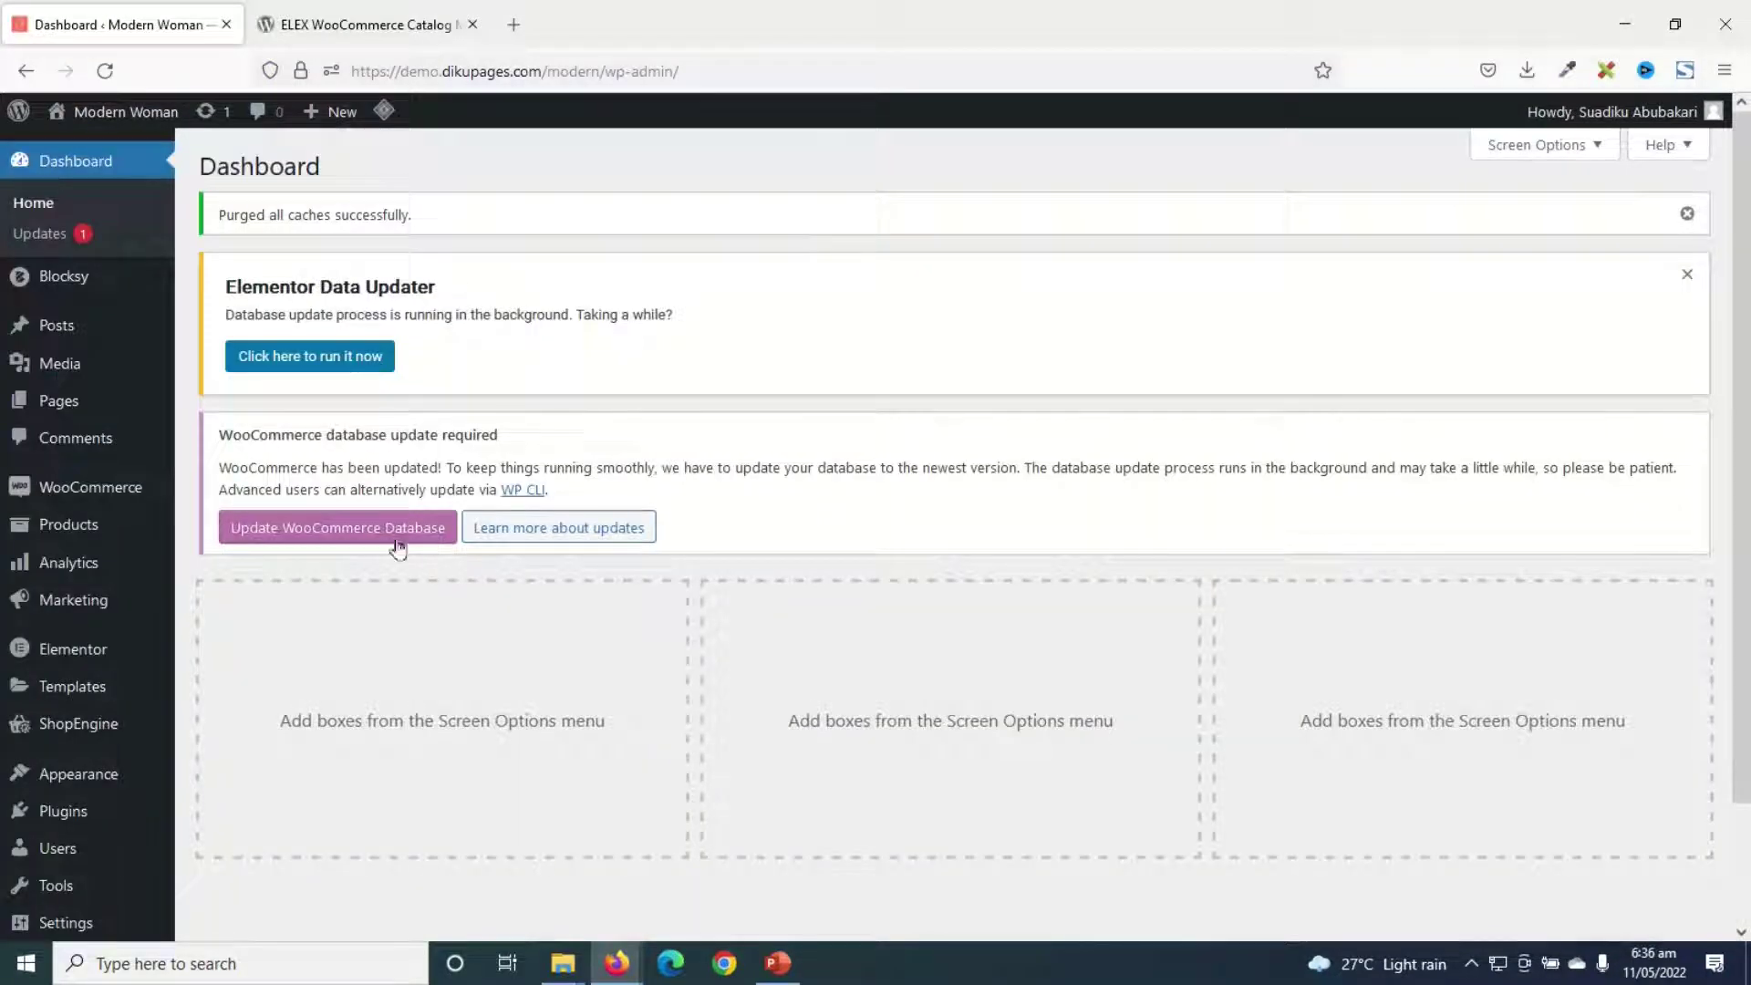
mouse_move(59, 815)
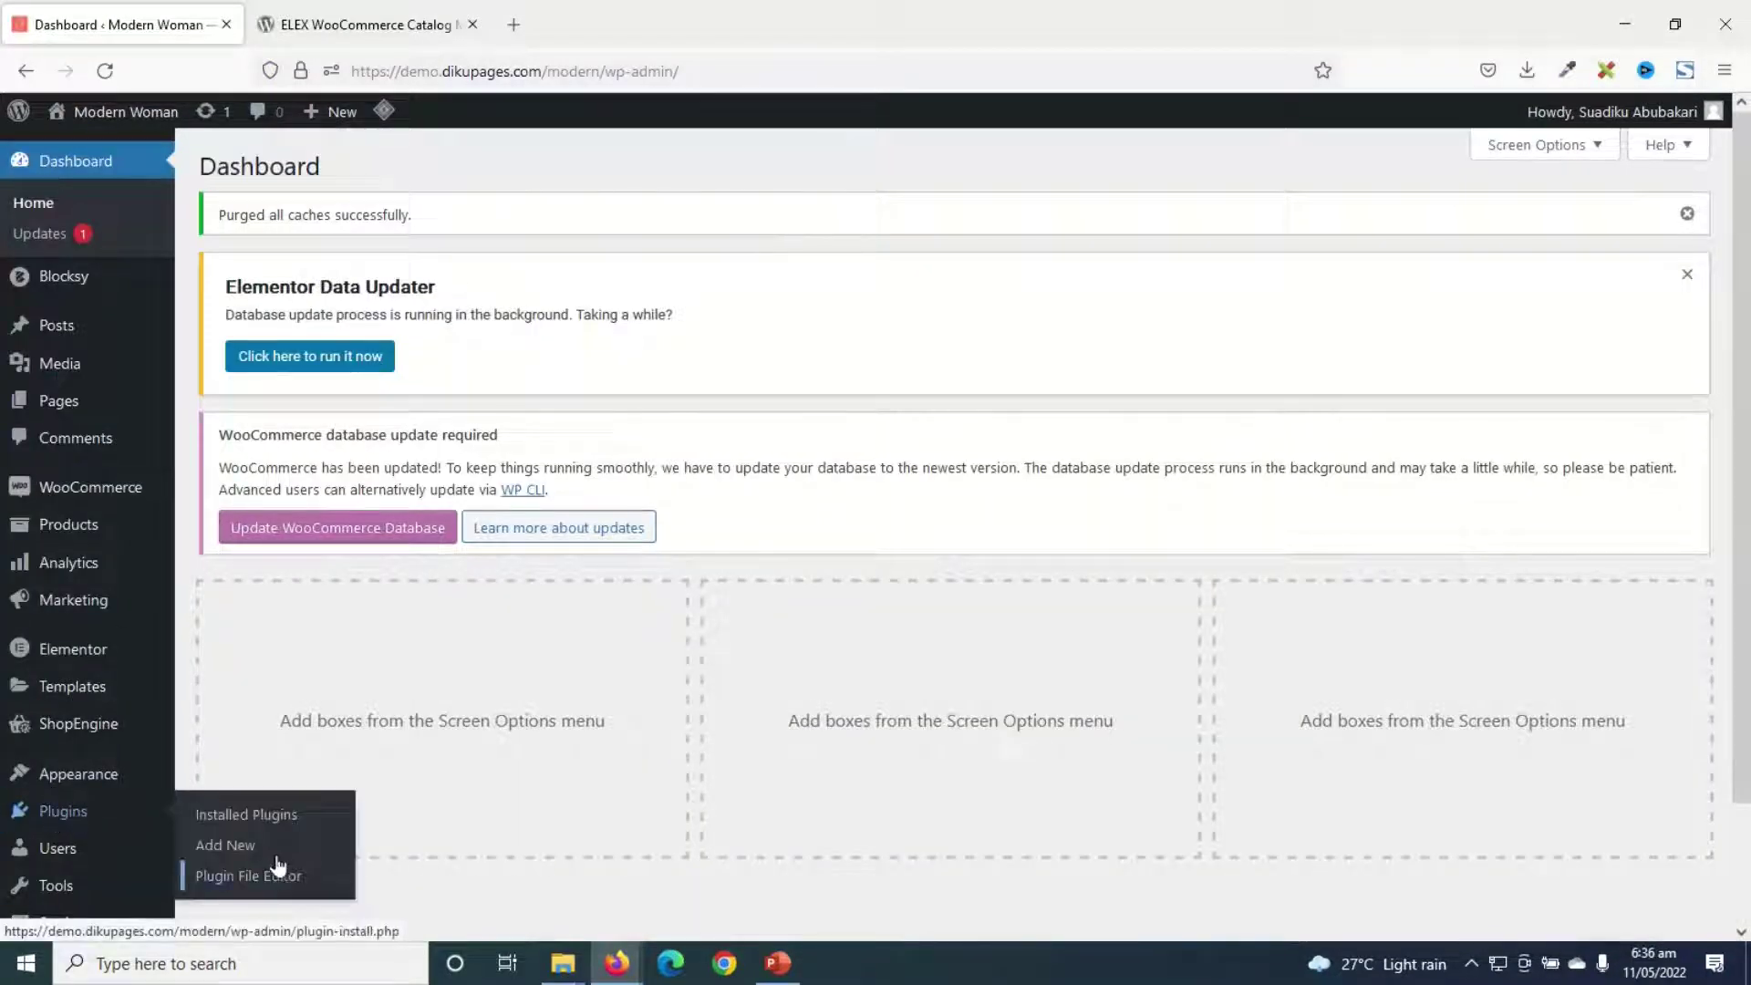
click(260, 849)
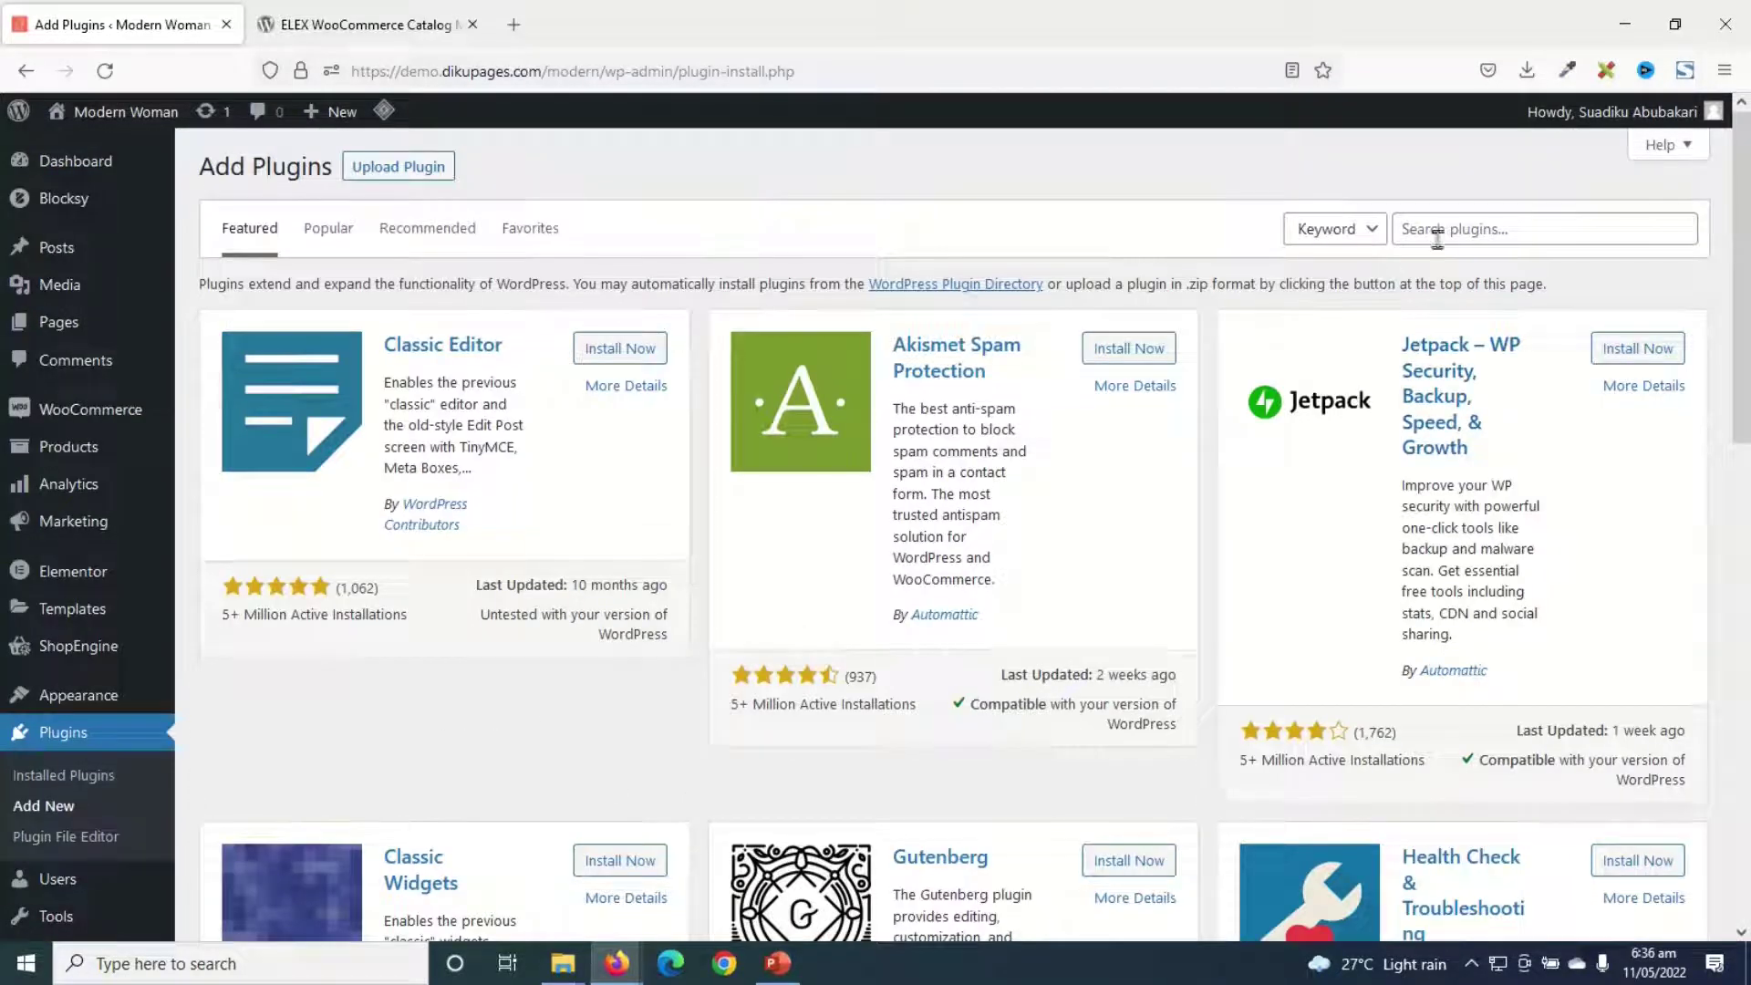
Search for ELEX WooCommerce Catalog Mode, install it and activate it.
click(1442, 234)
key(ctrl+v)
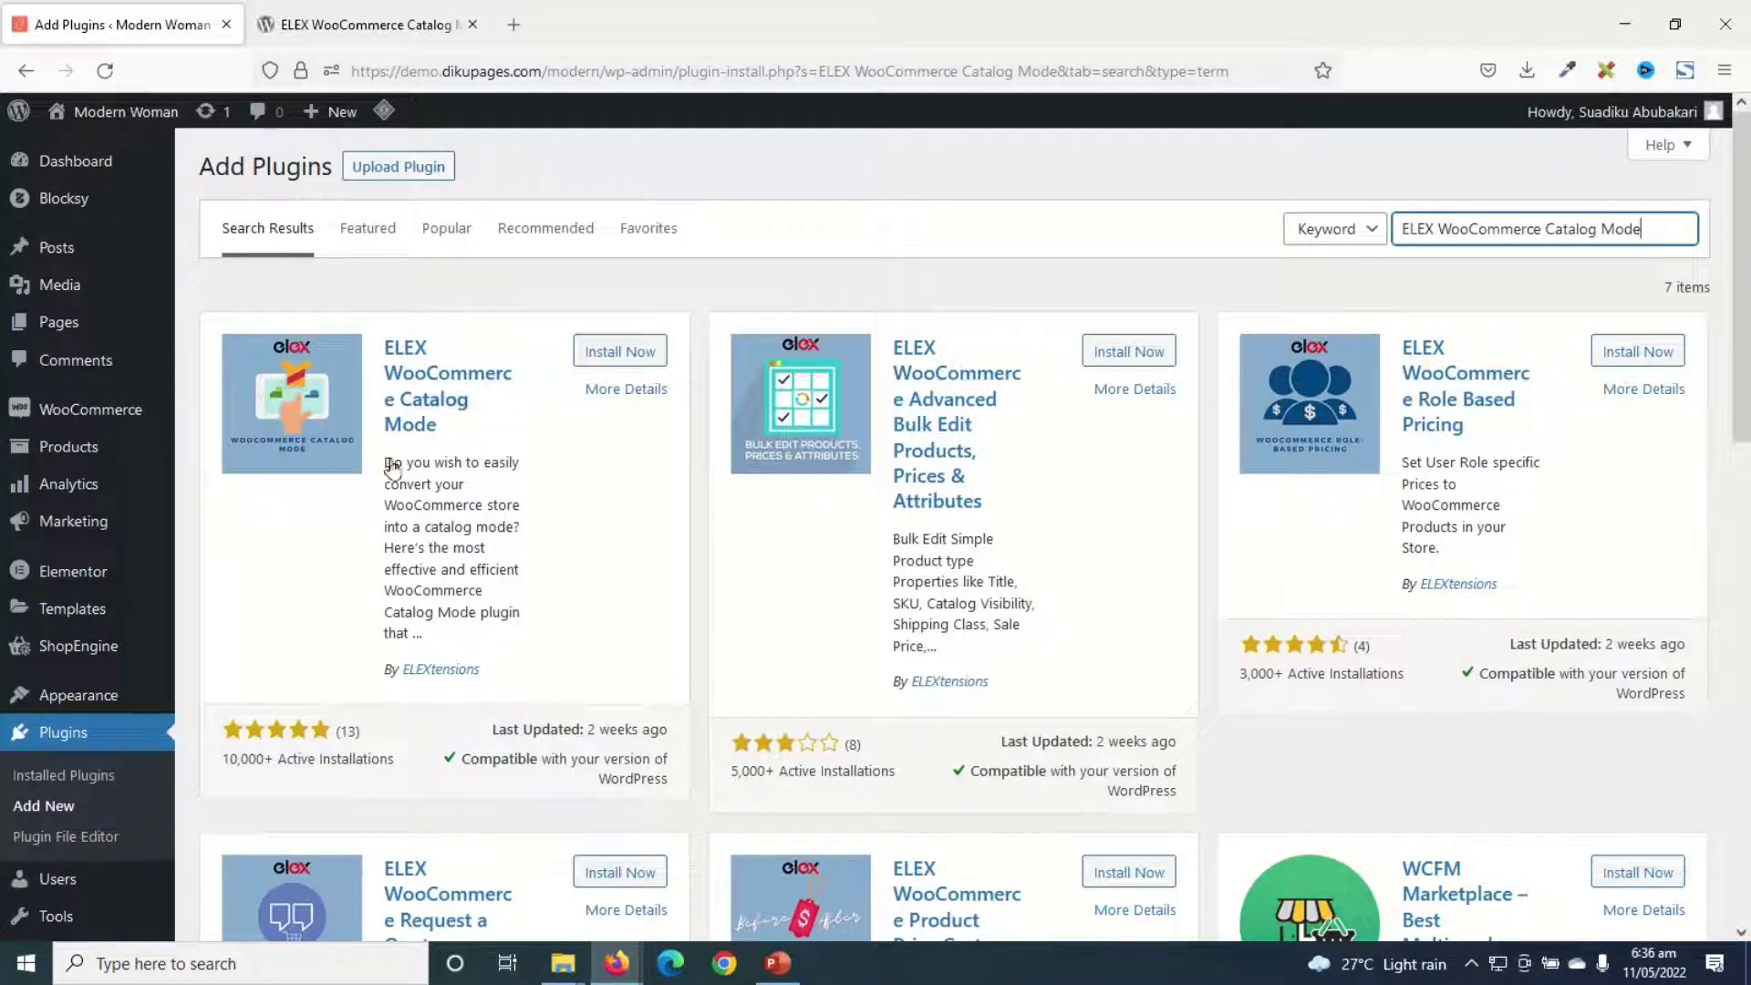
click(616, 351)
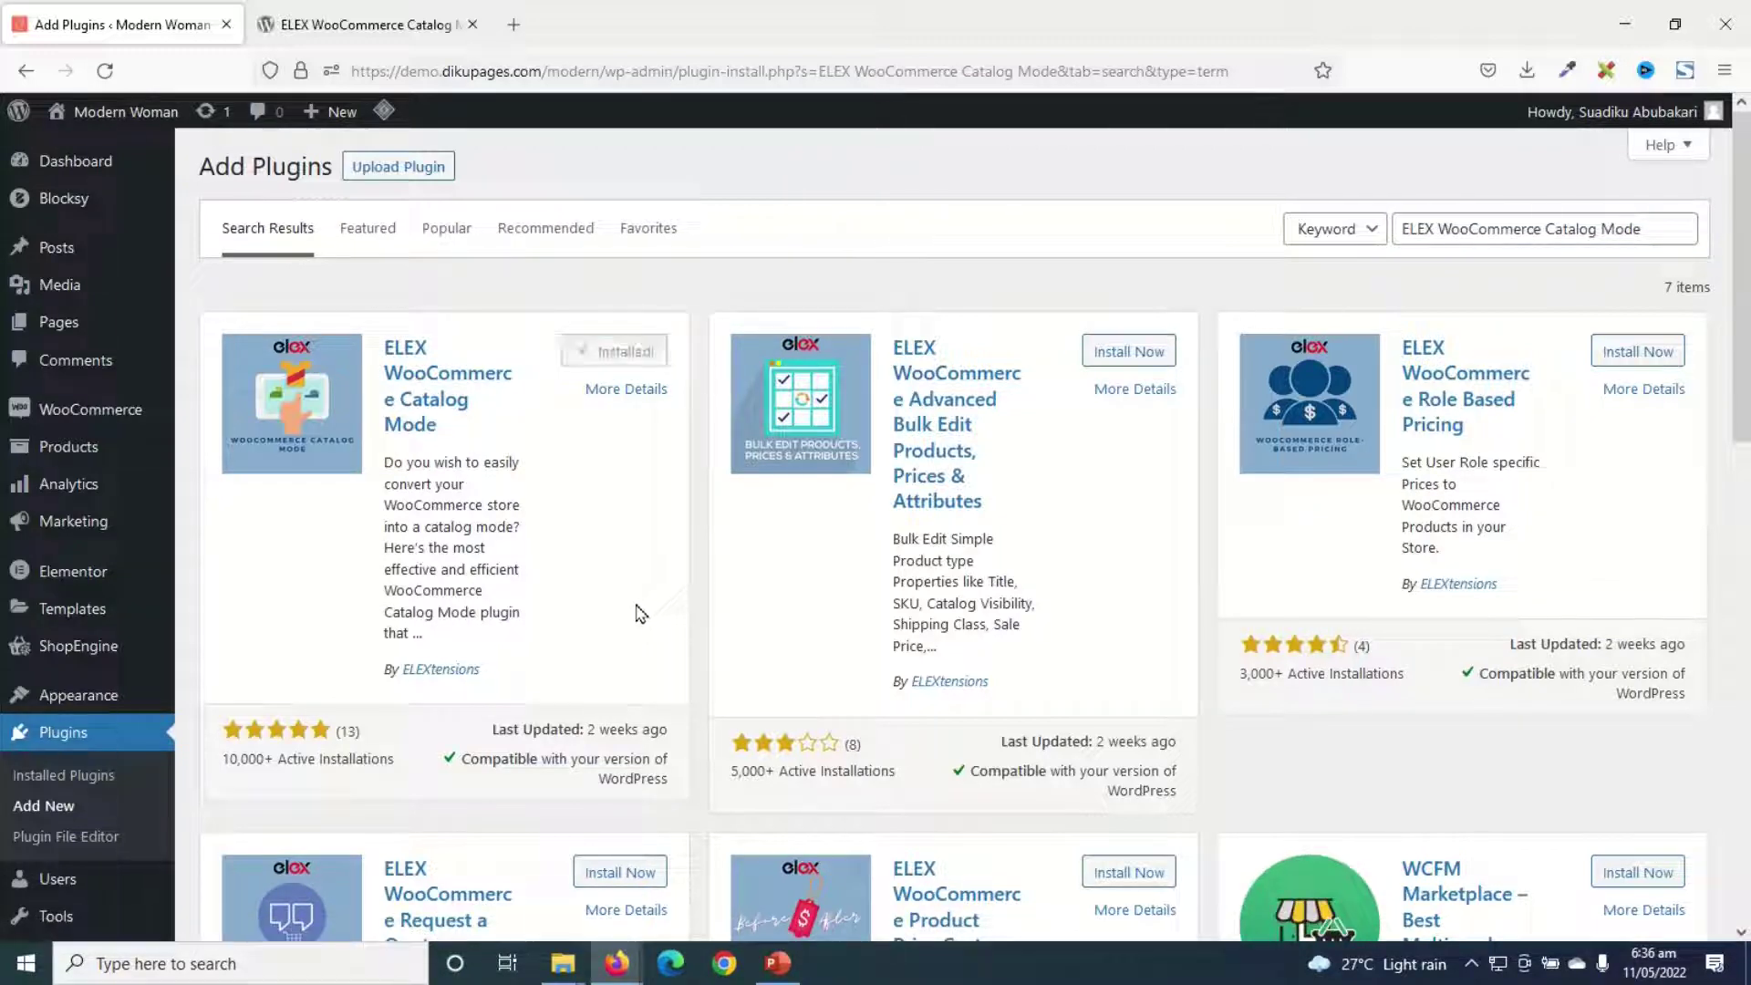
click(613, 358)
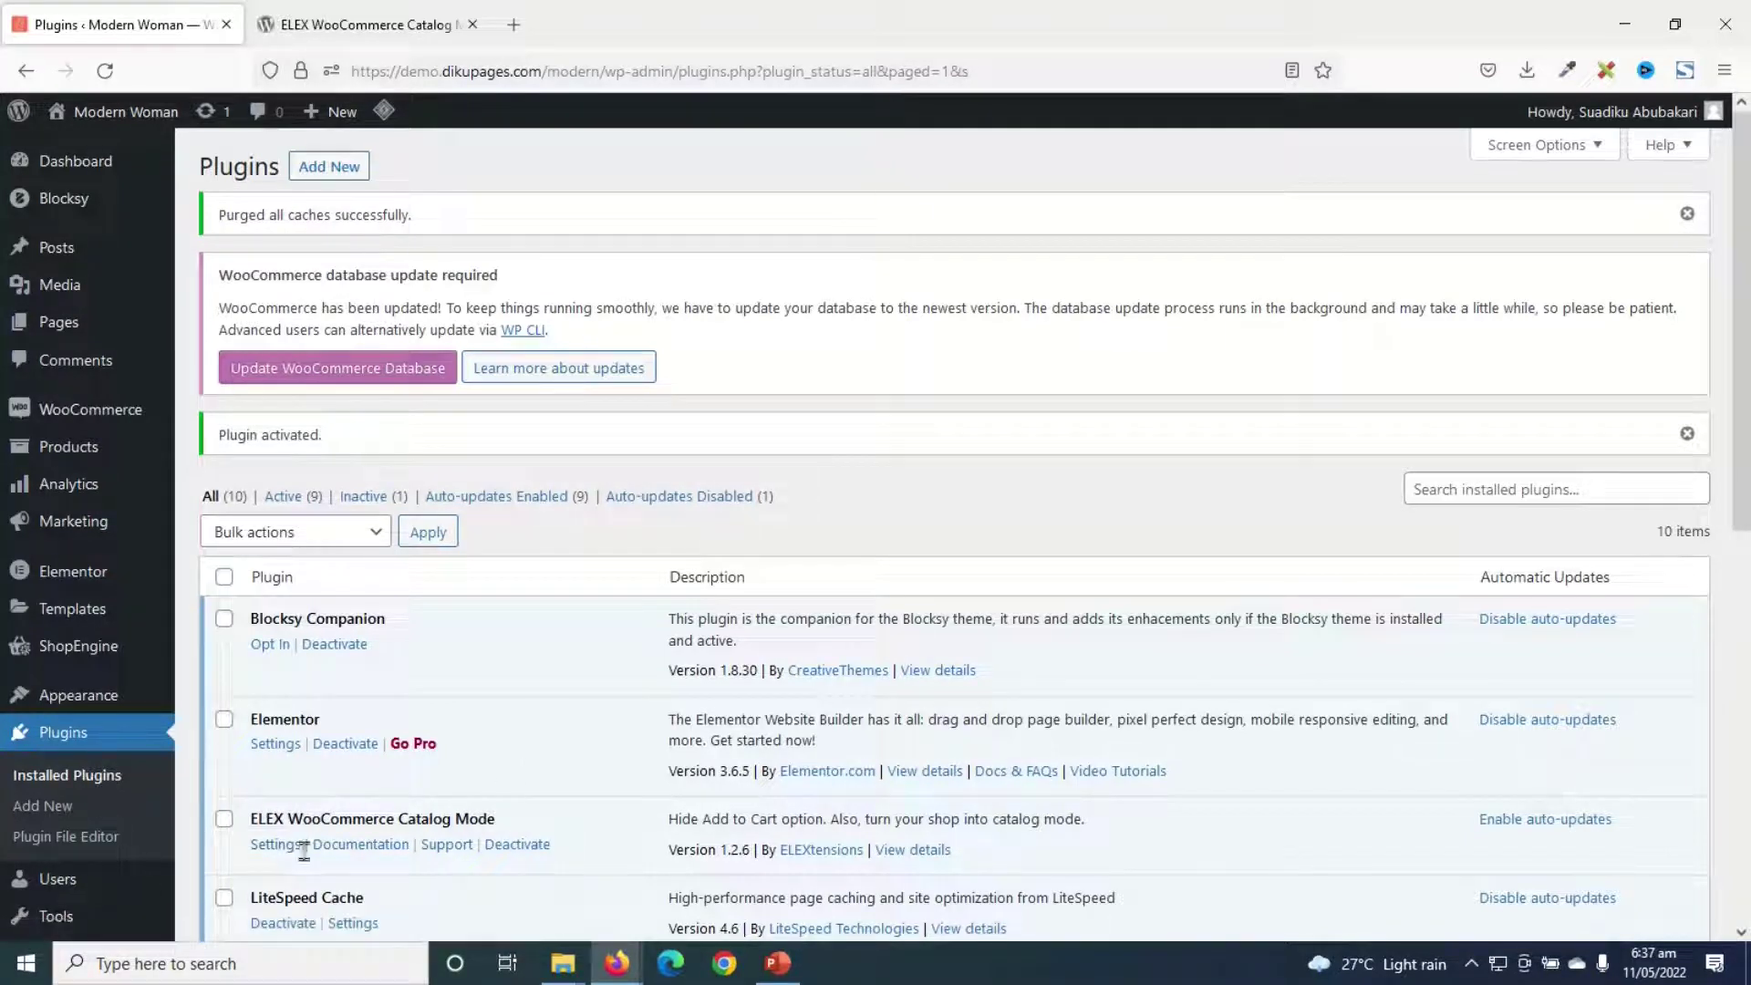
Open WooCommerce > Catalog Mode settings and open the live storefront in a new tab.
mouse_move(53, 408)
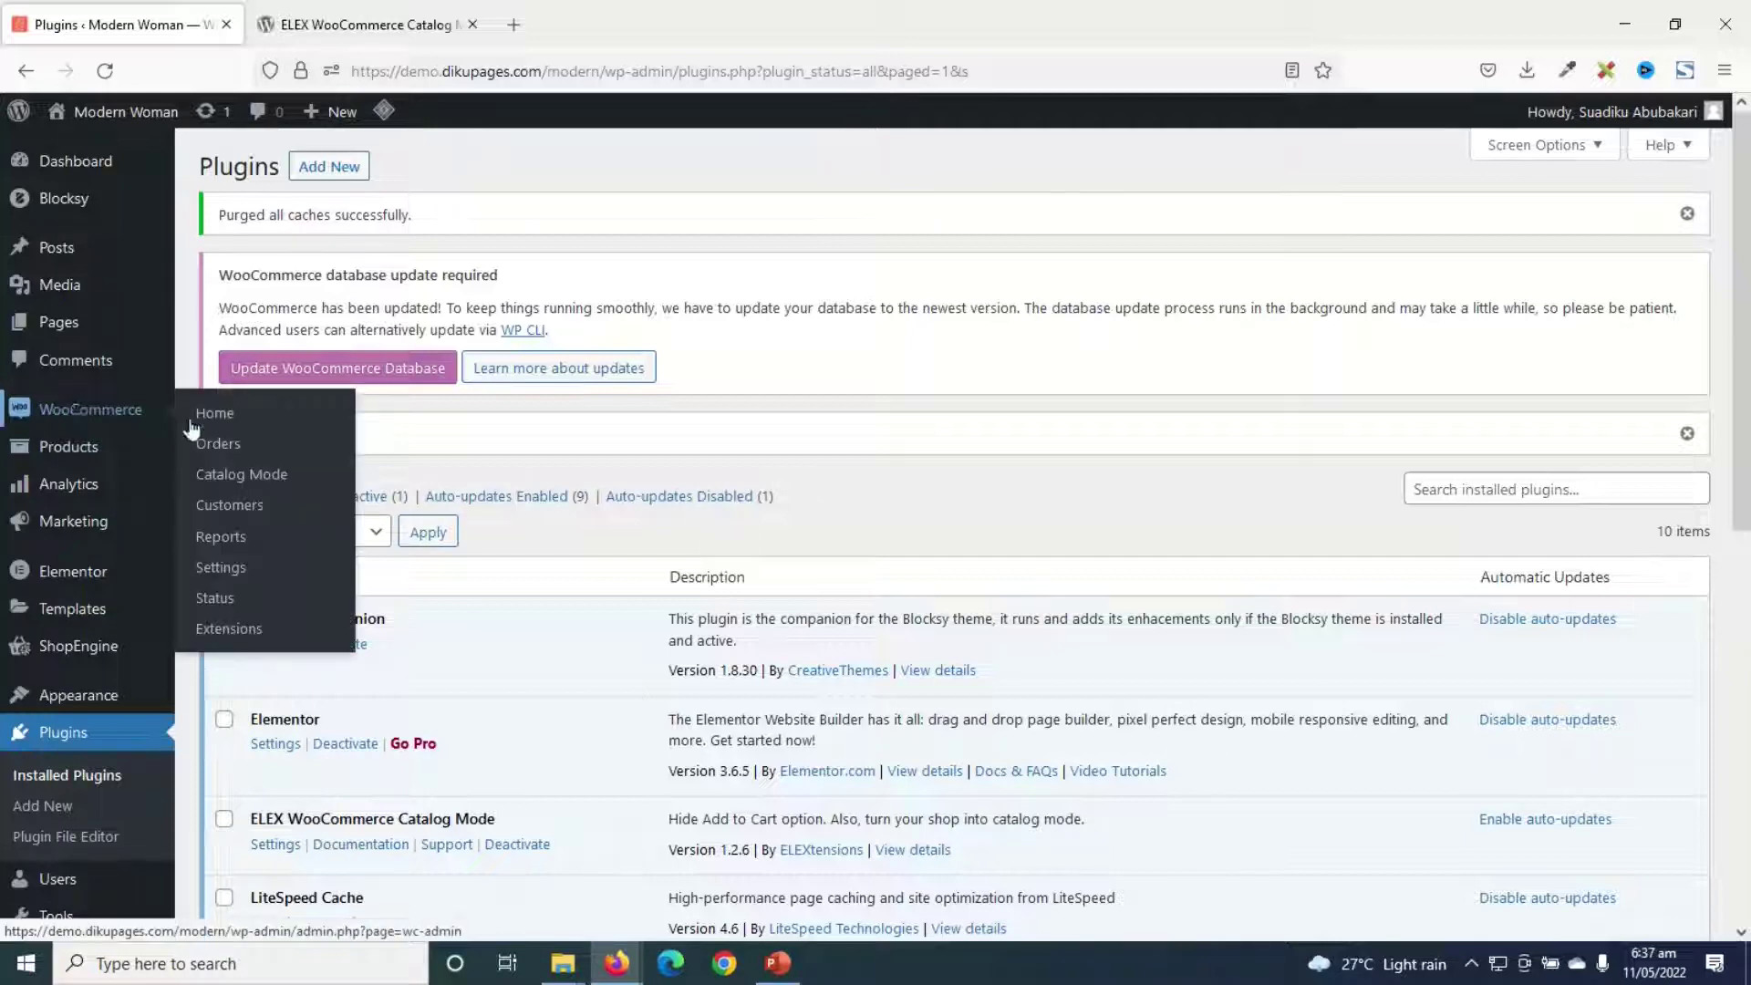
click(228, 483)
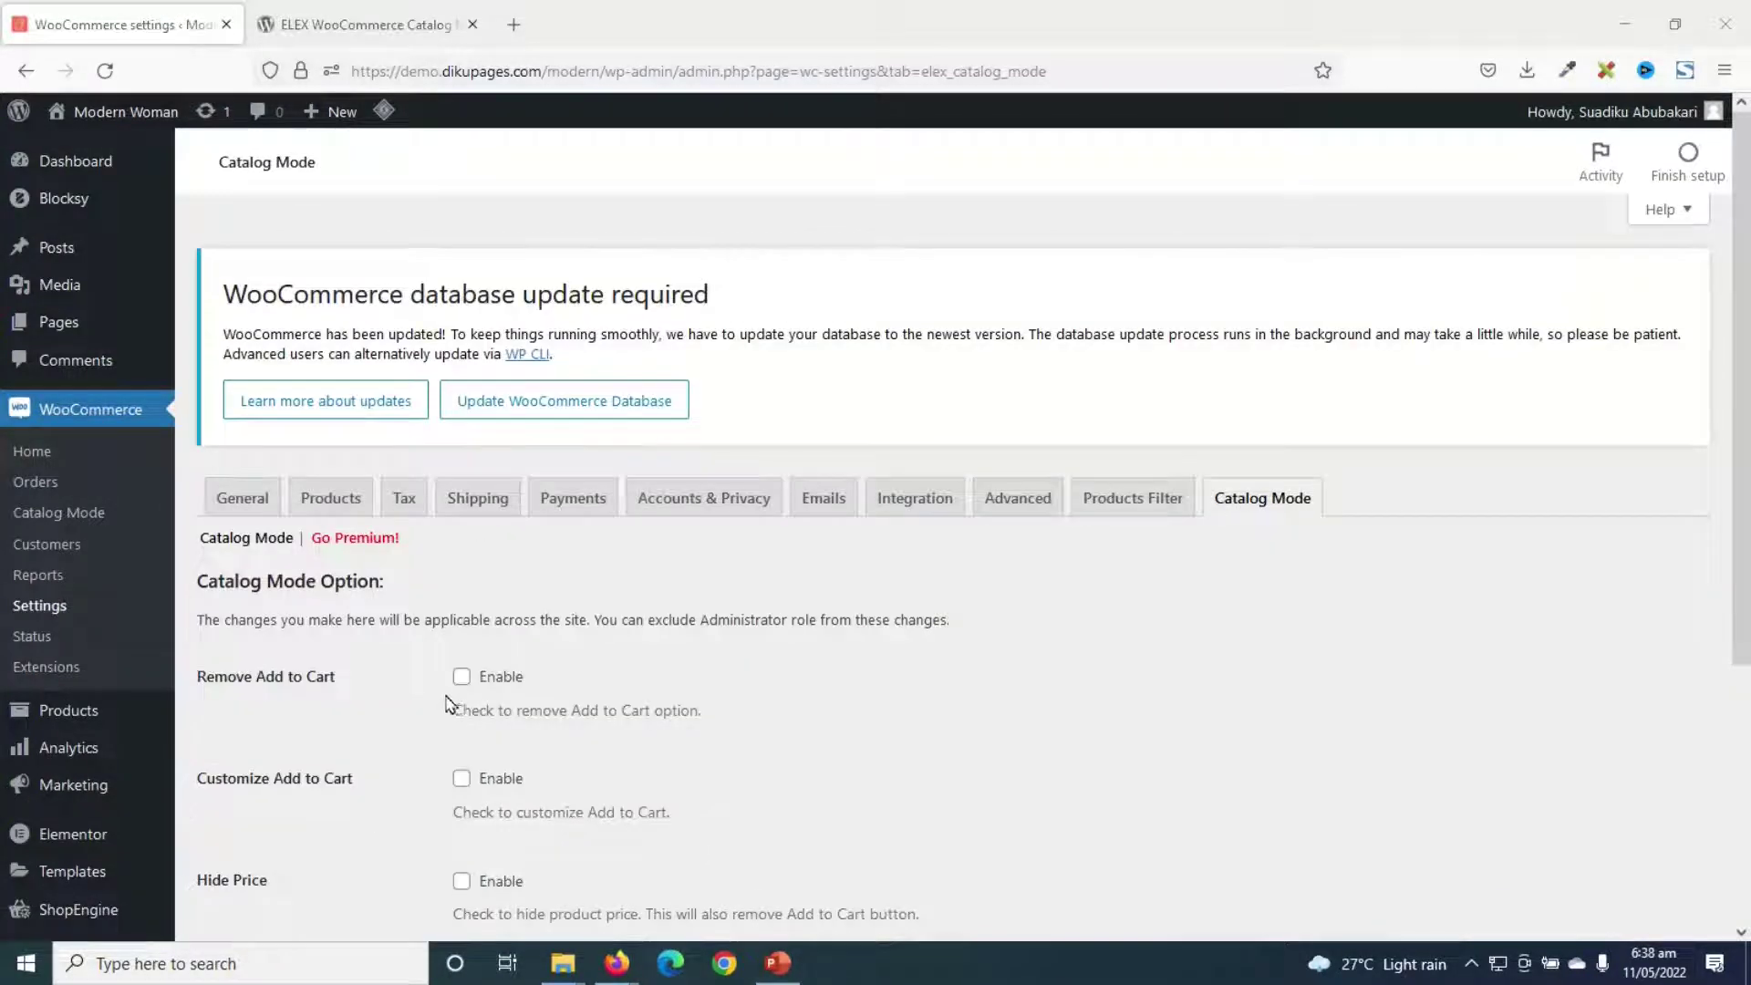
middle_click(87, 143)
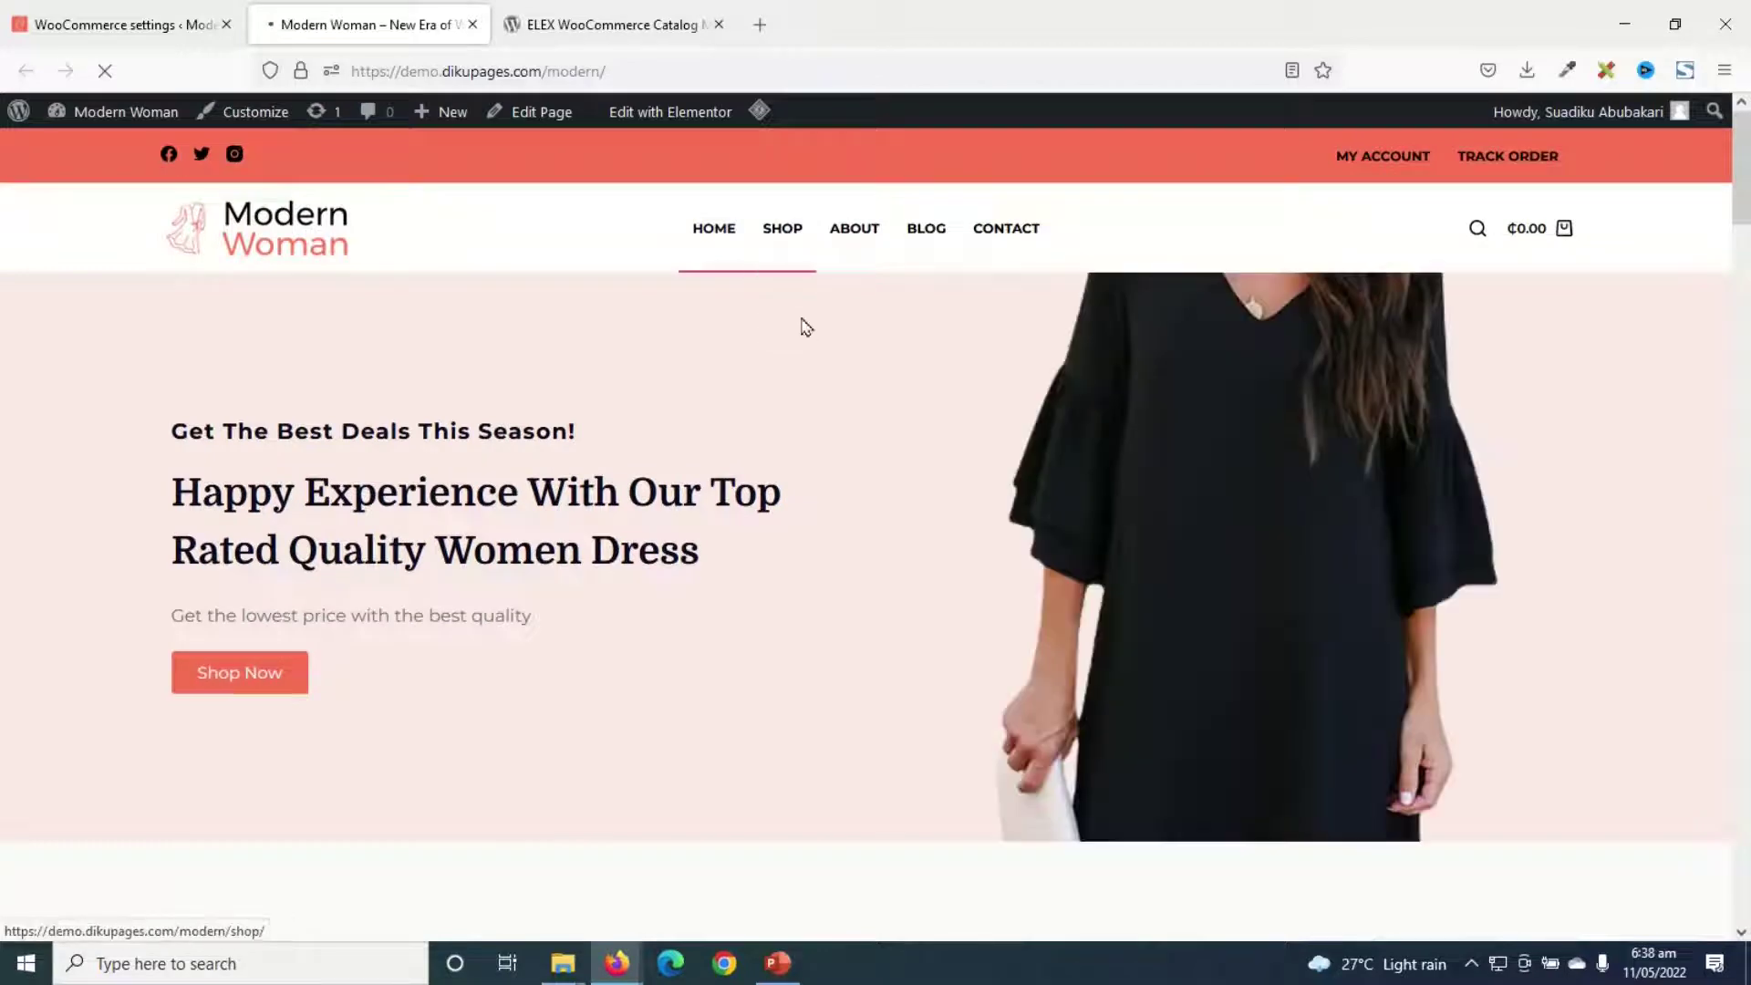
Check the shop's priced dresses with Add to cart, then return to Catalog Mode settings.
scroll(1214, 507, down, 5)
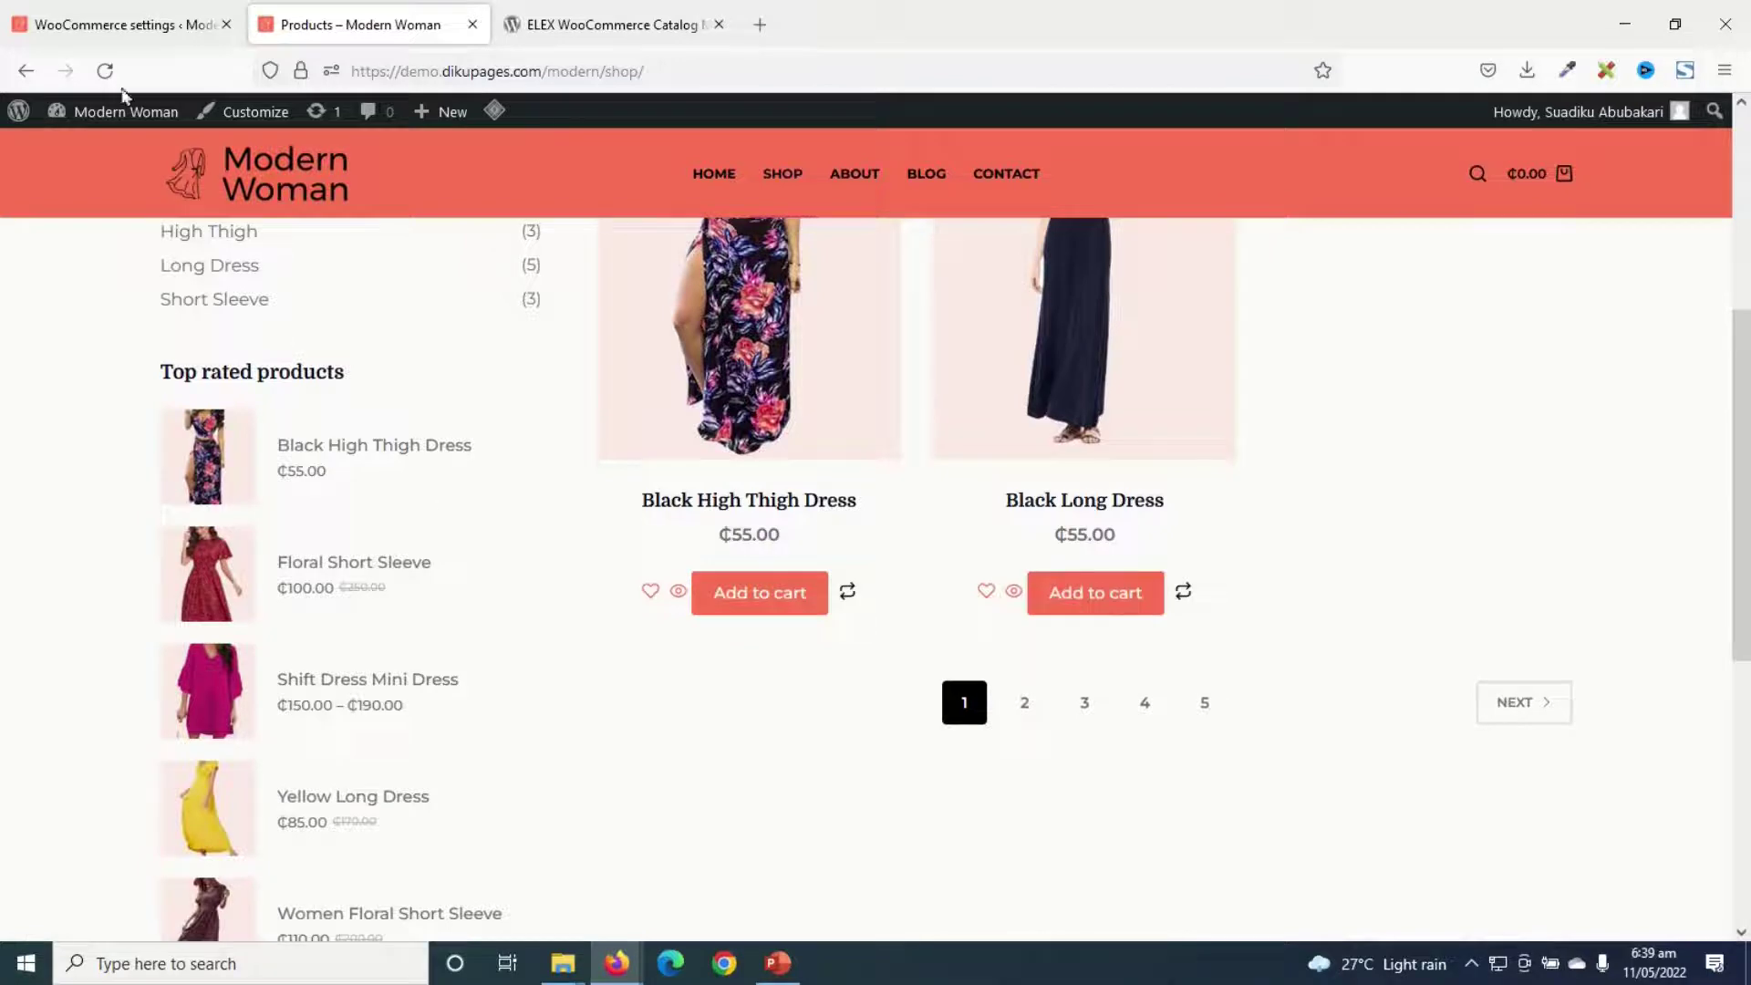
click(128, 26)
scroll(580, 573, down, 1)
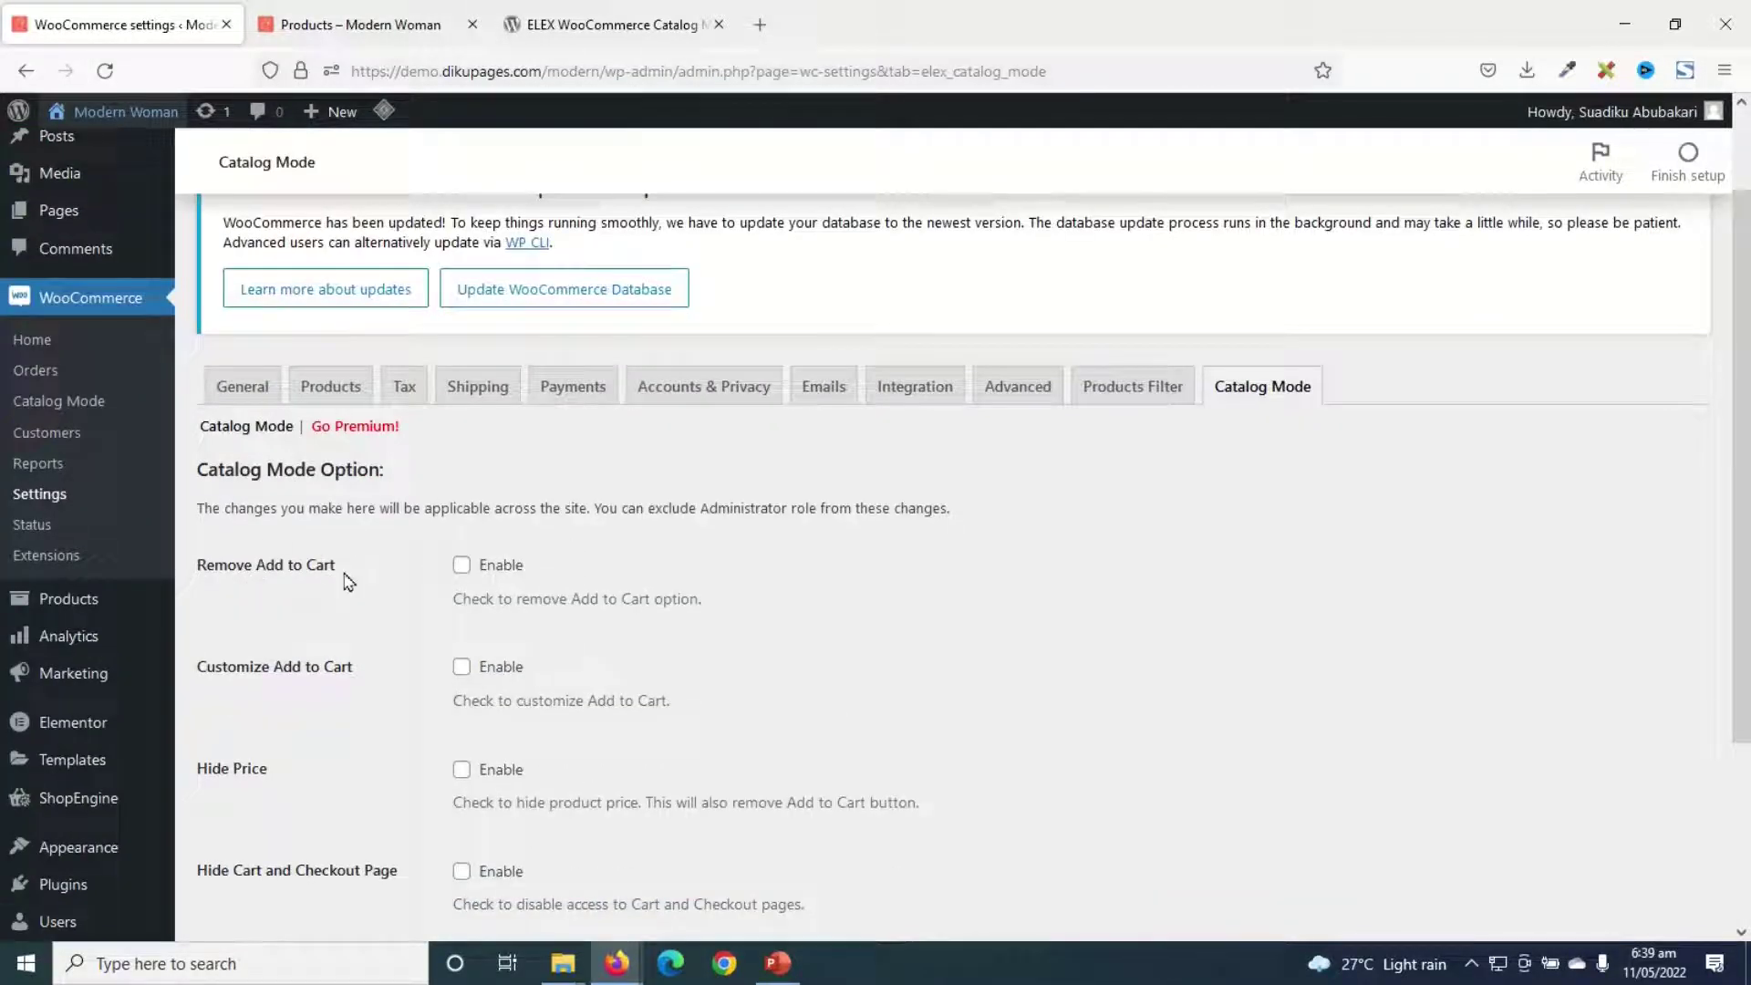
Enable Remove Add to Cart for Shop and Product pages and save the settings.
click(460, 567)
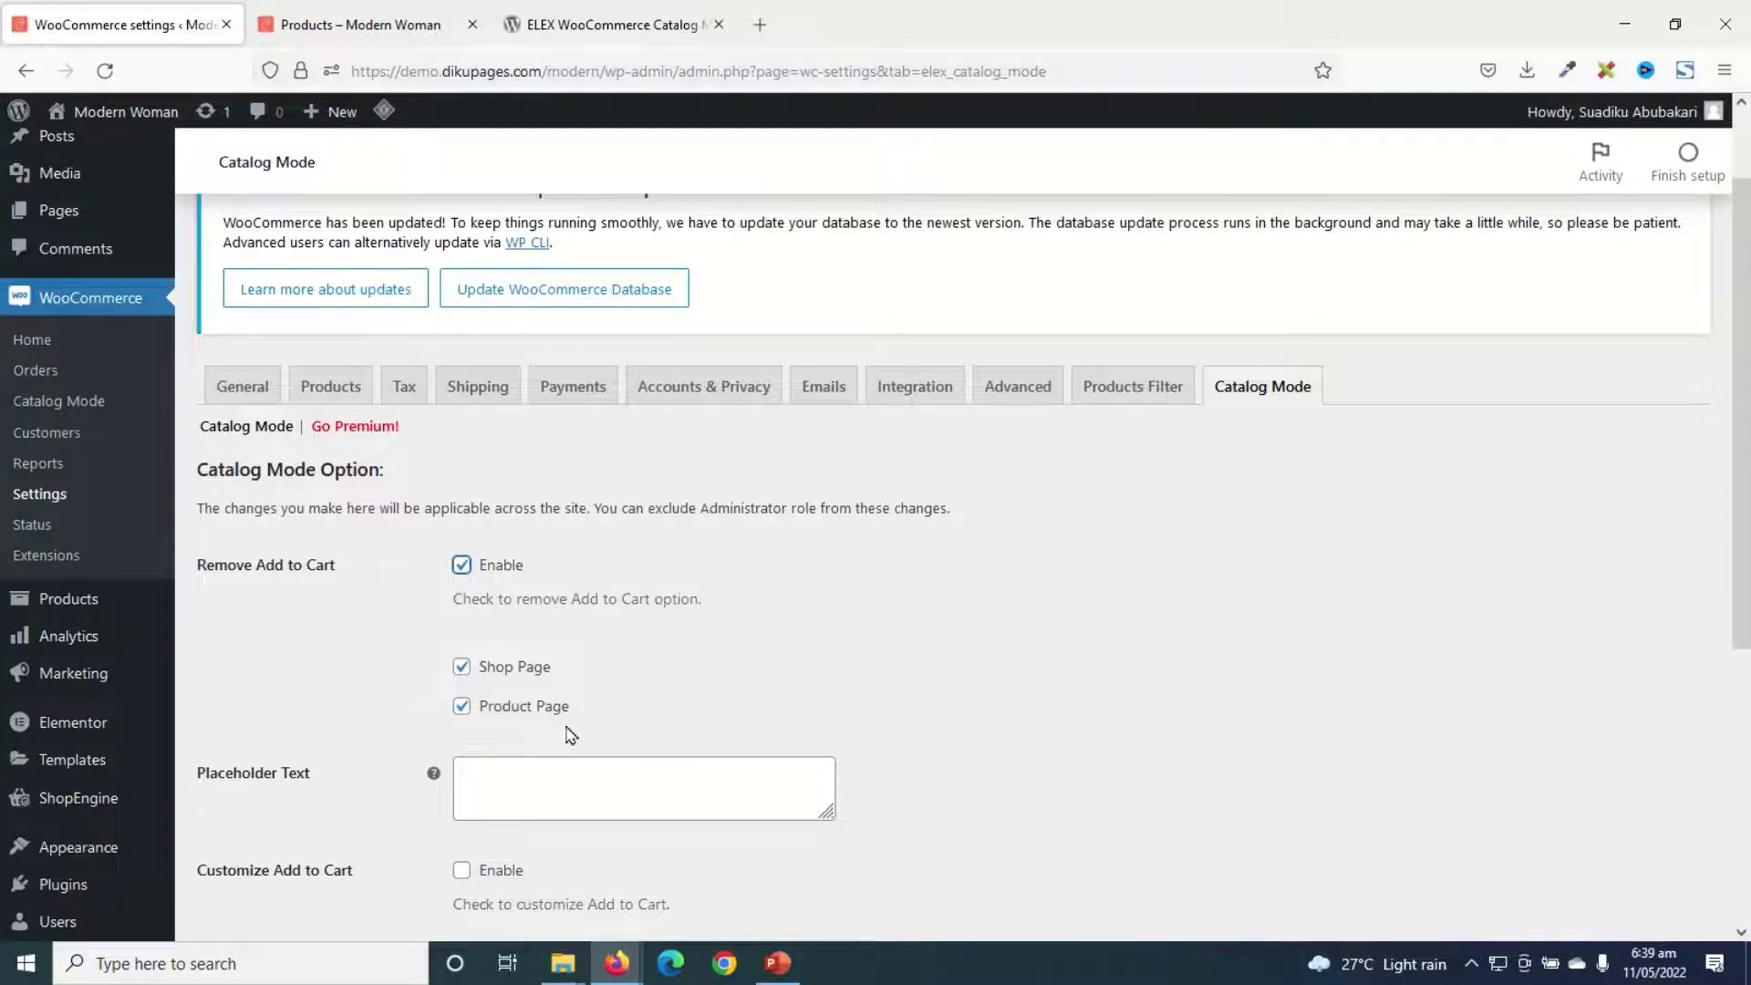
scroll(571, 736, down, 5)
click(276, 823)
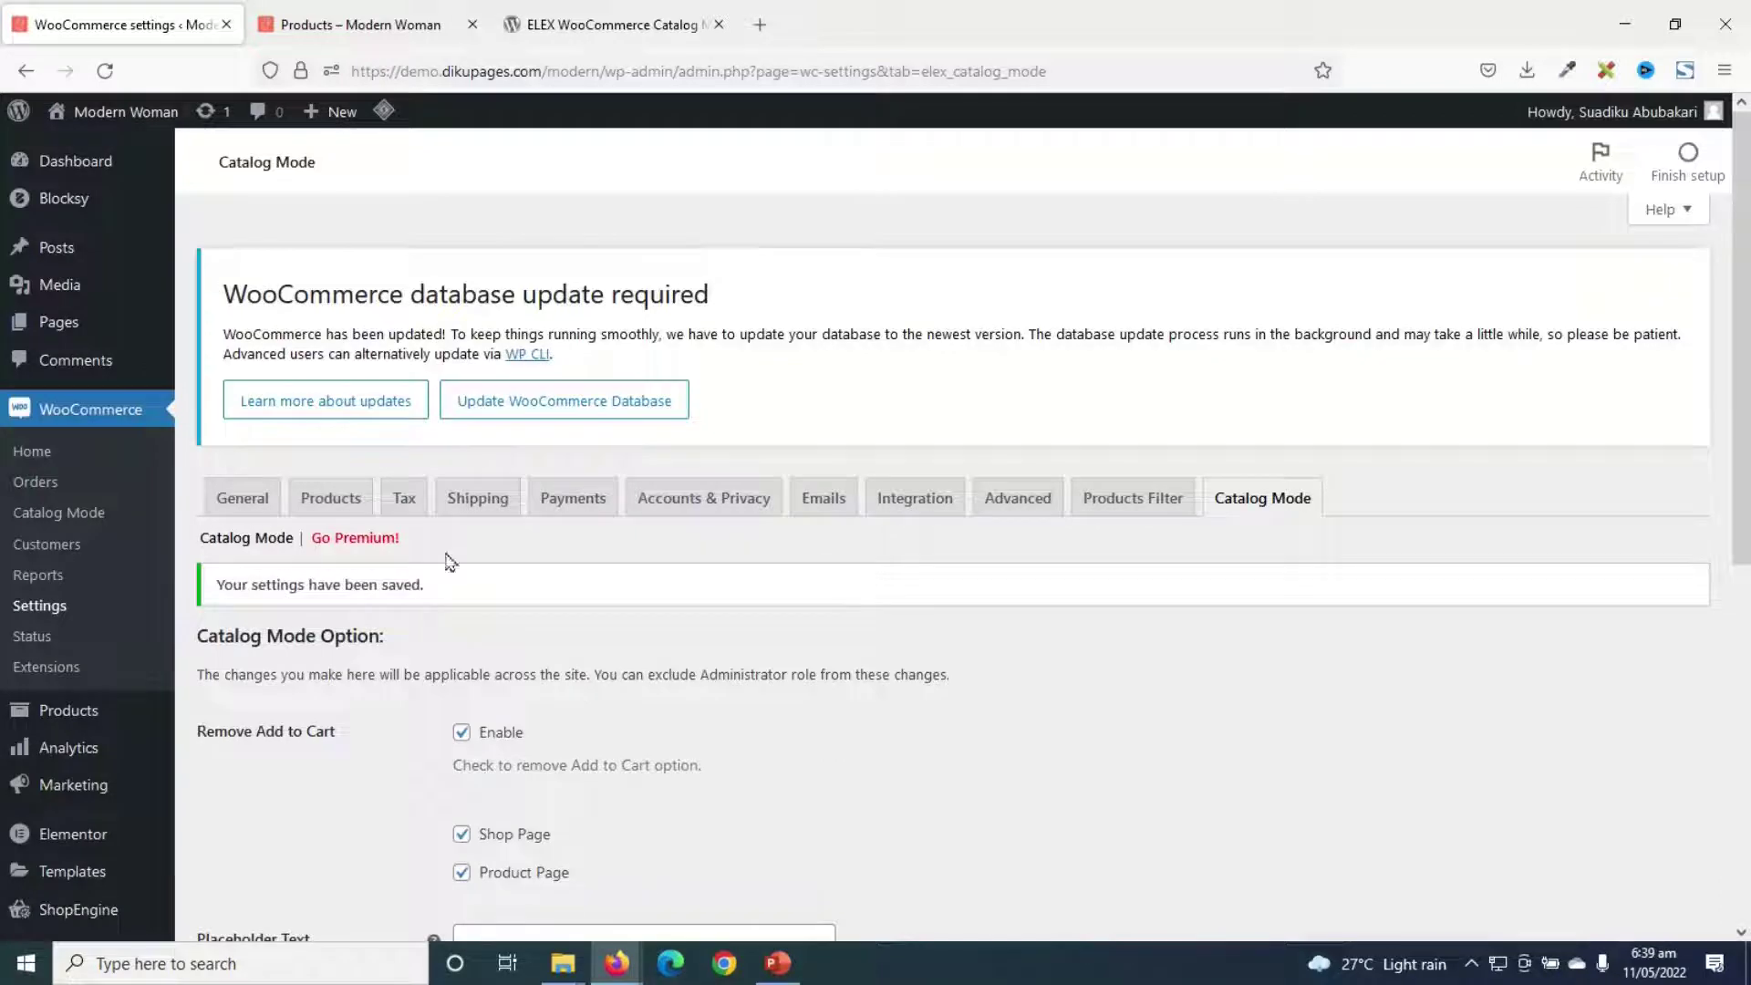
click(345, 27)
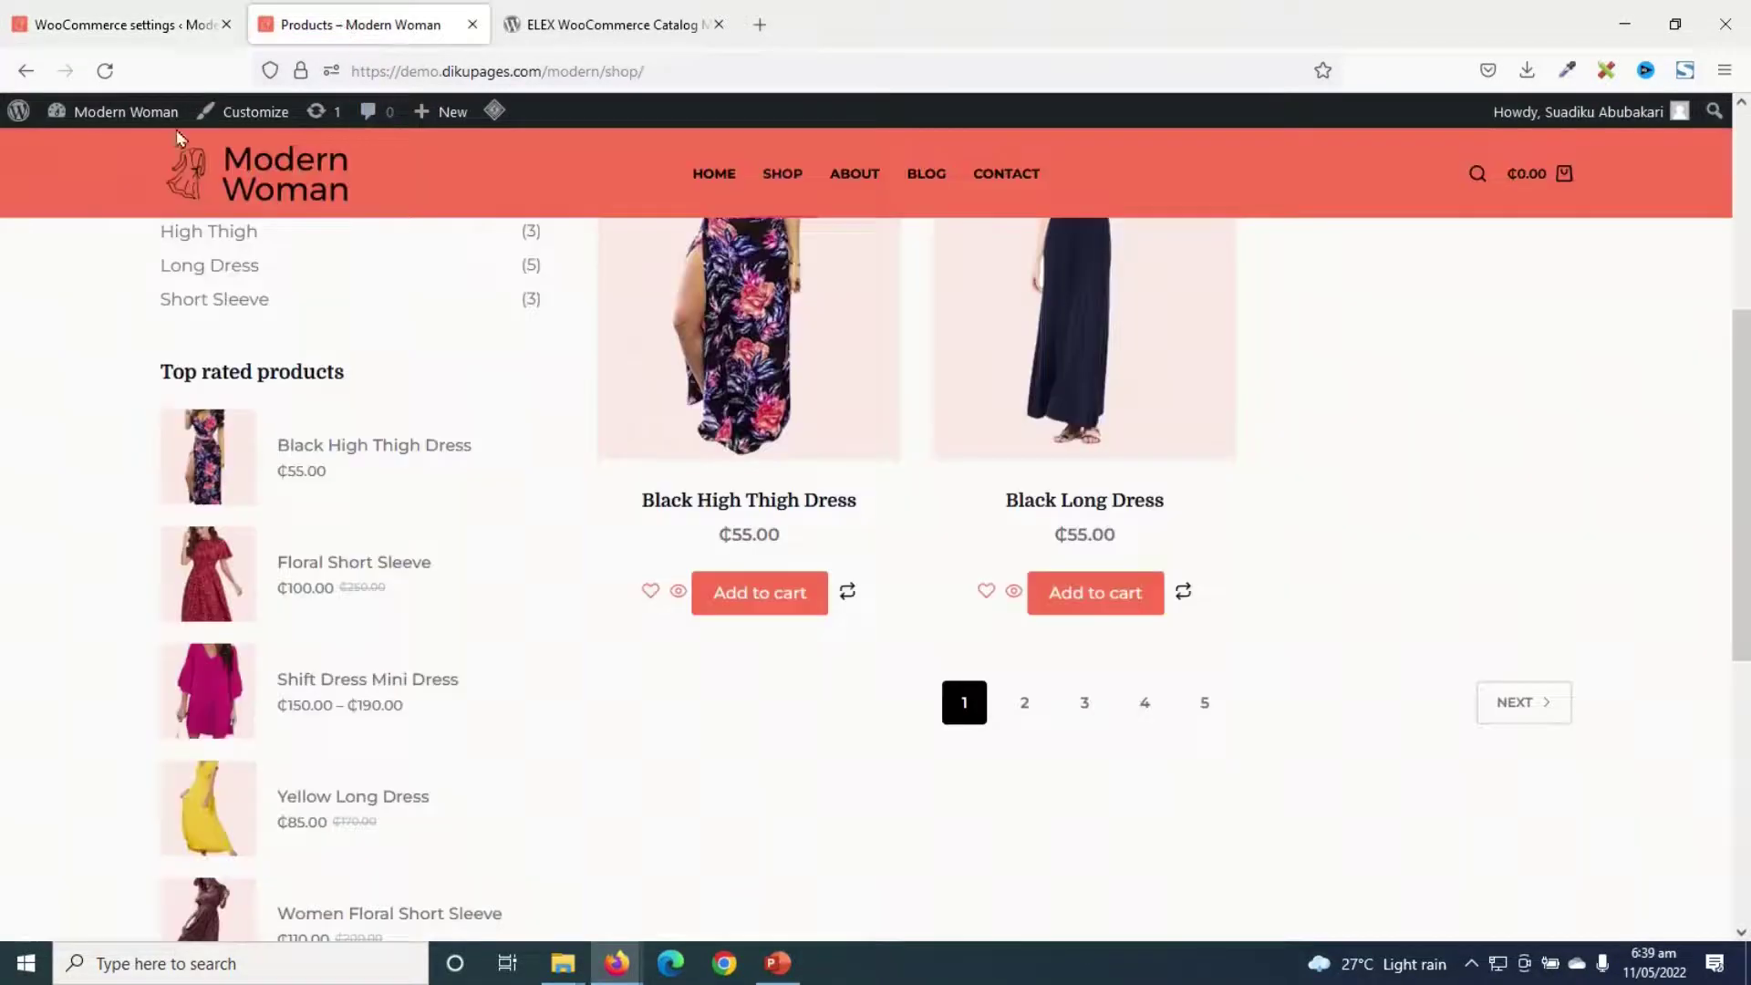
Reload the shop and open the Black High Thigh Dress to confirm Add to cart is gone.
click(105, 70)
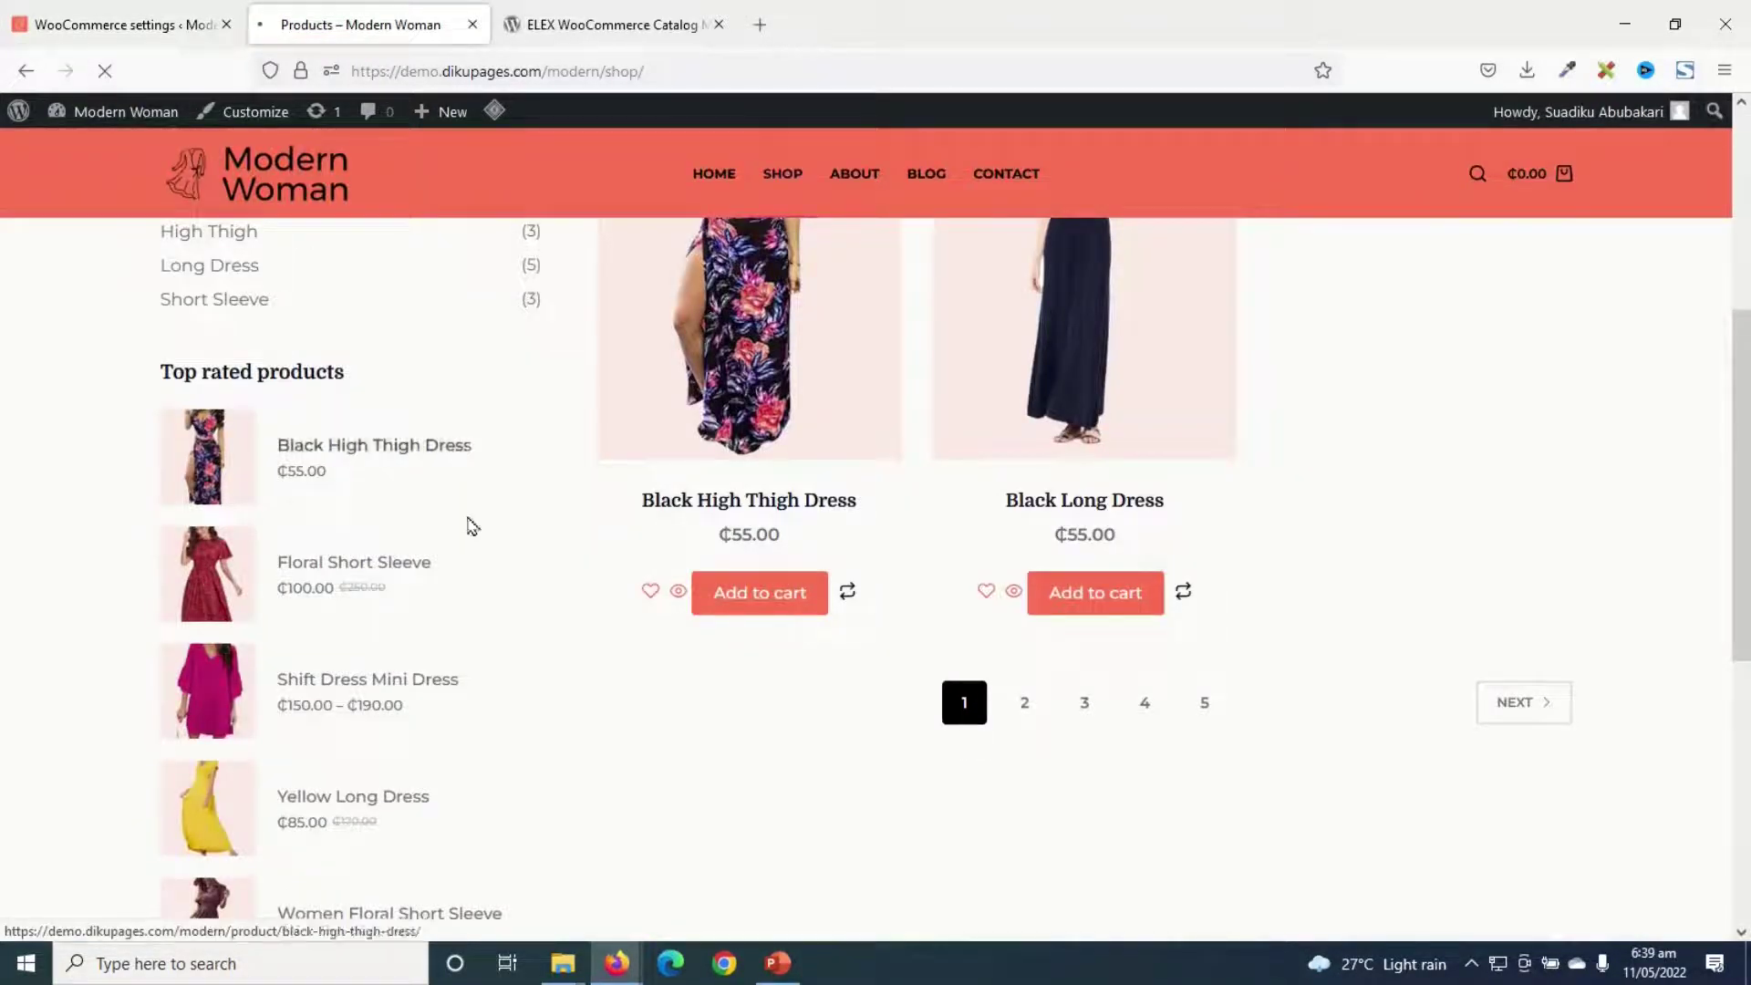
scroll(1056, 715, down, 3)
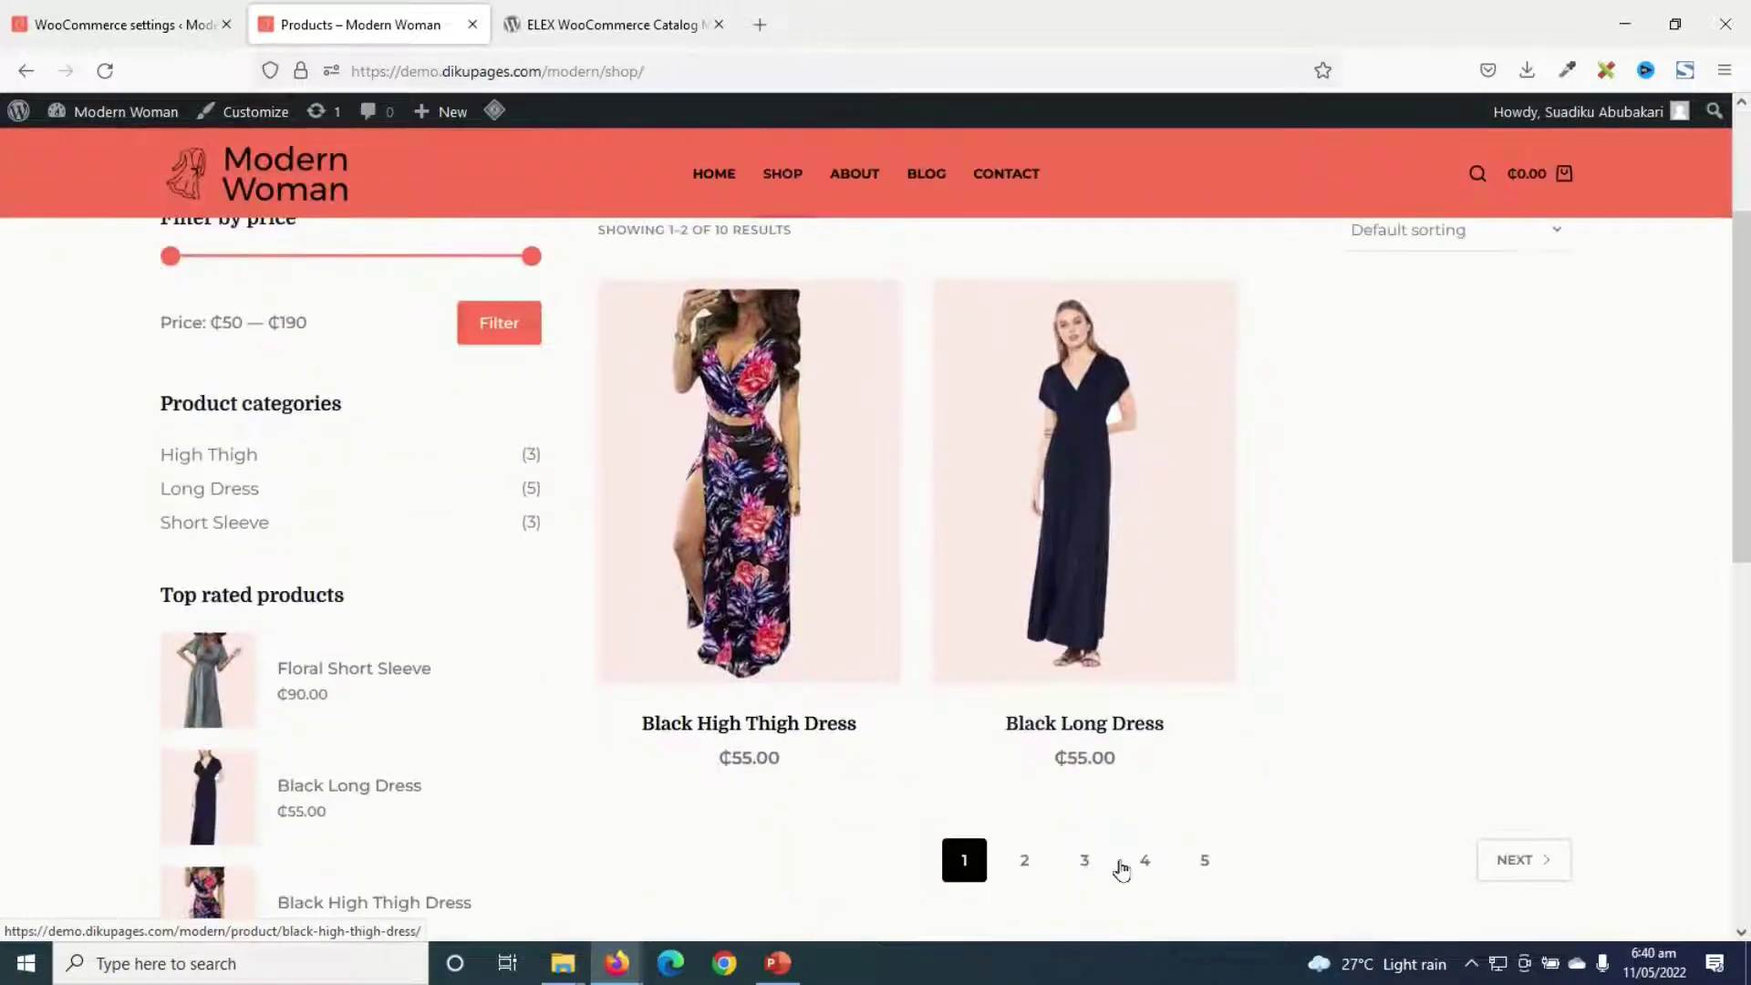
scroll(977, 770, down, 3)
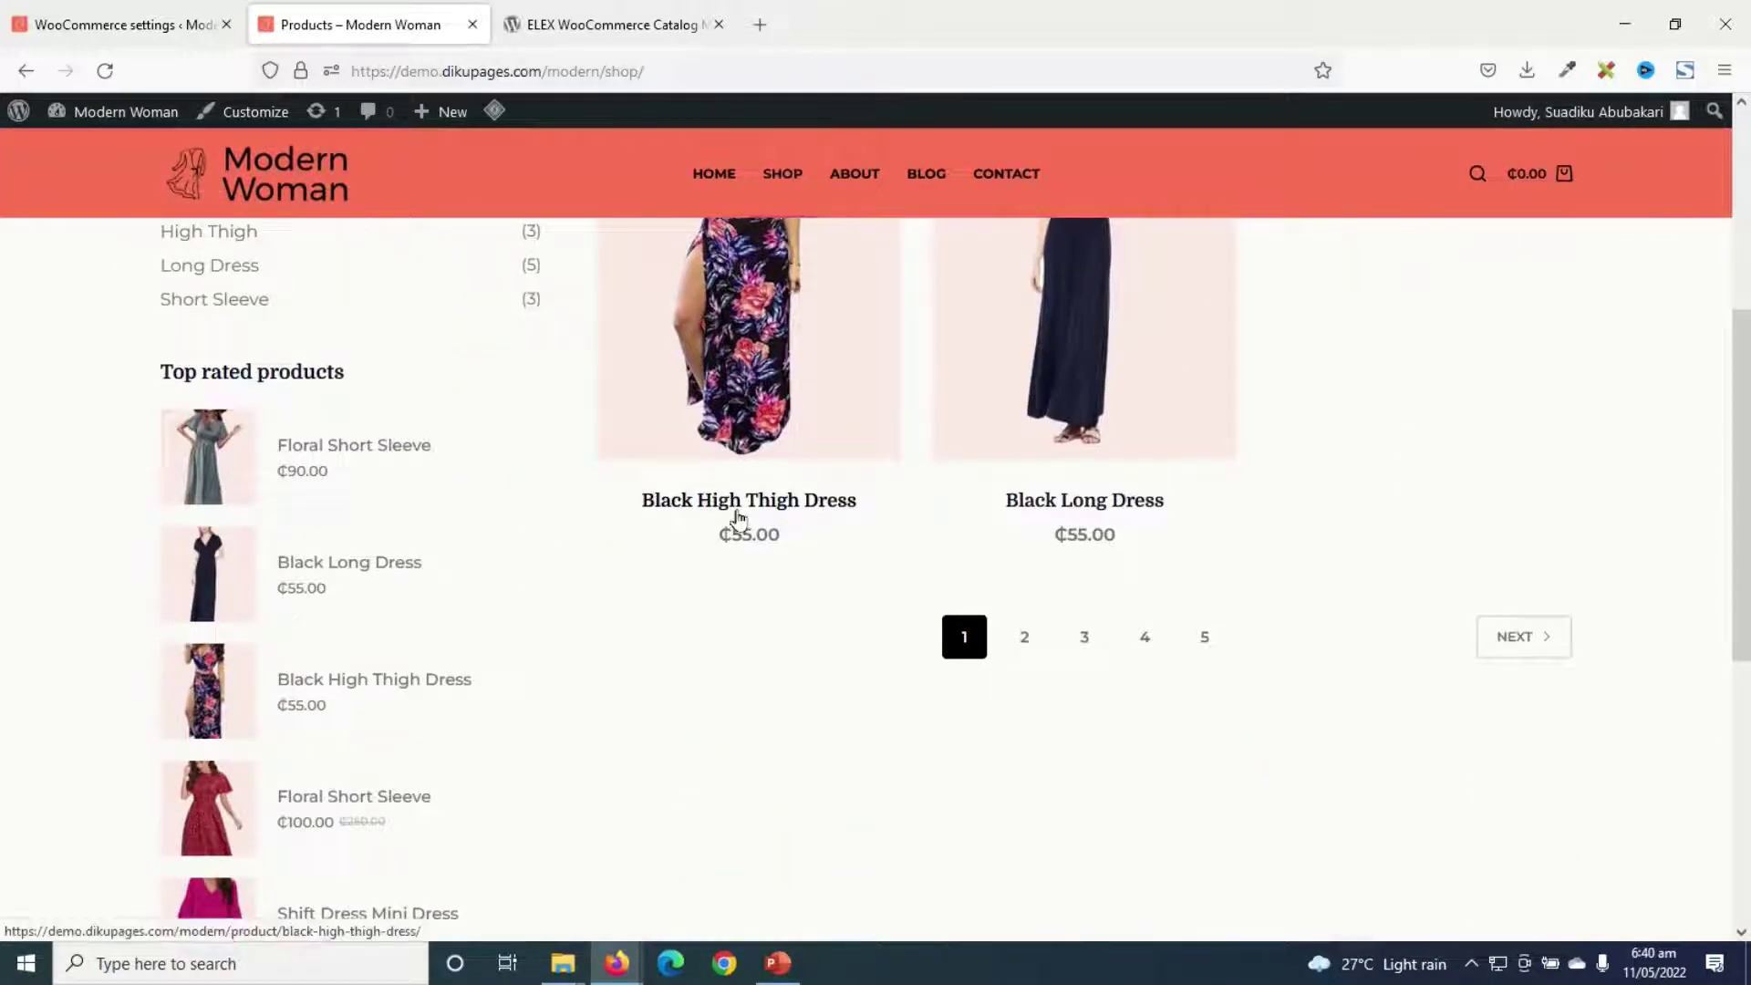
scroll(739, 522, up, 3)
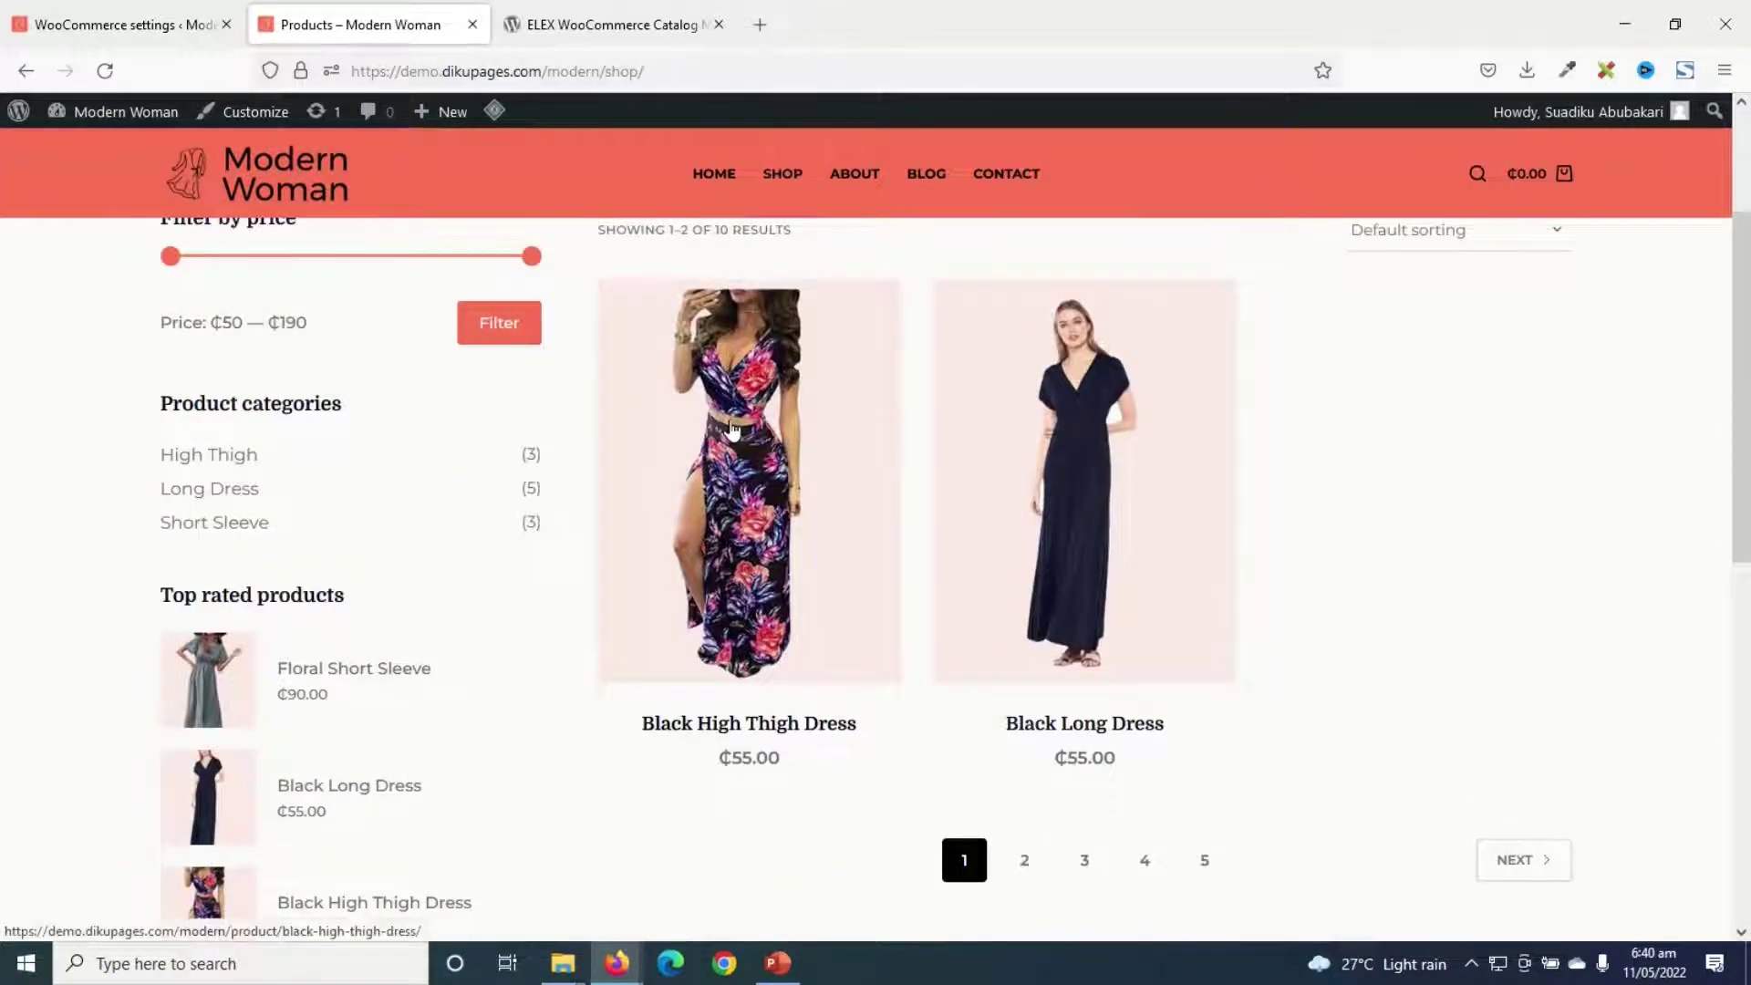
click(789, 702)
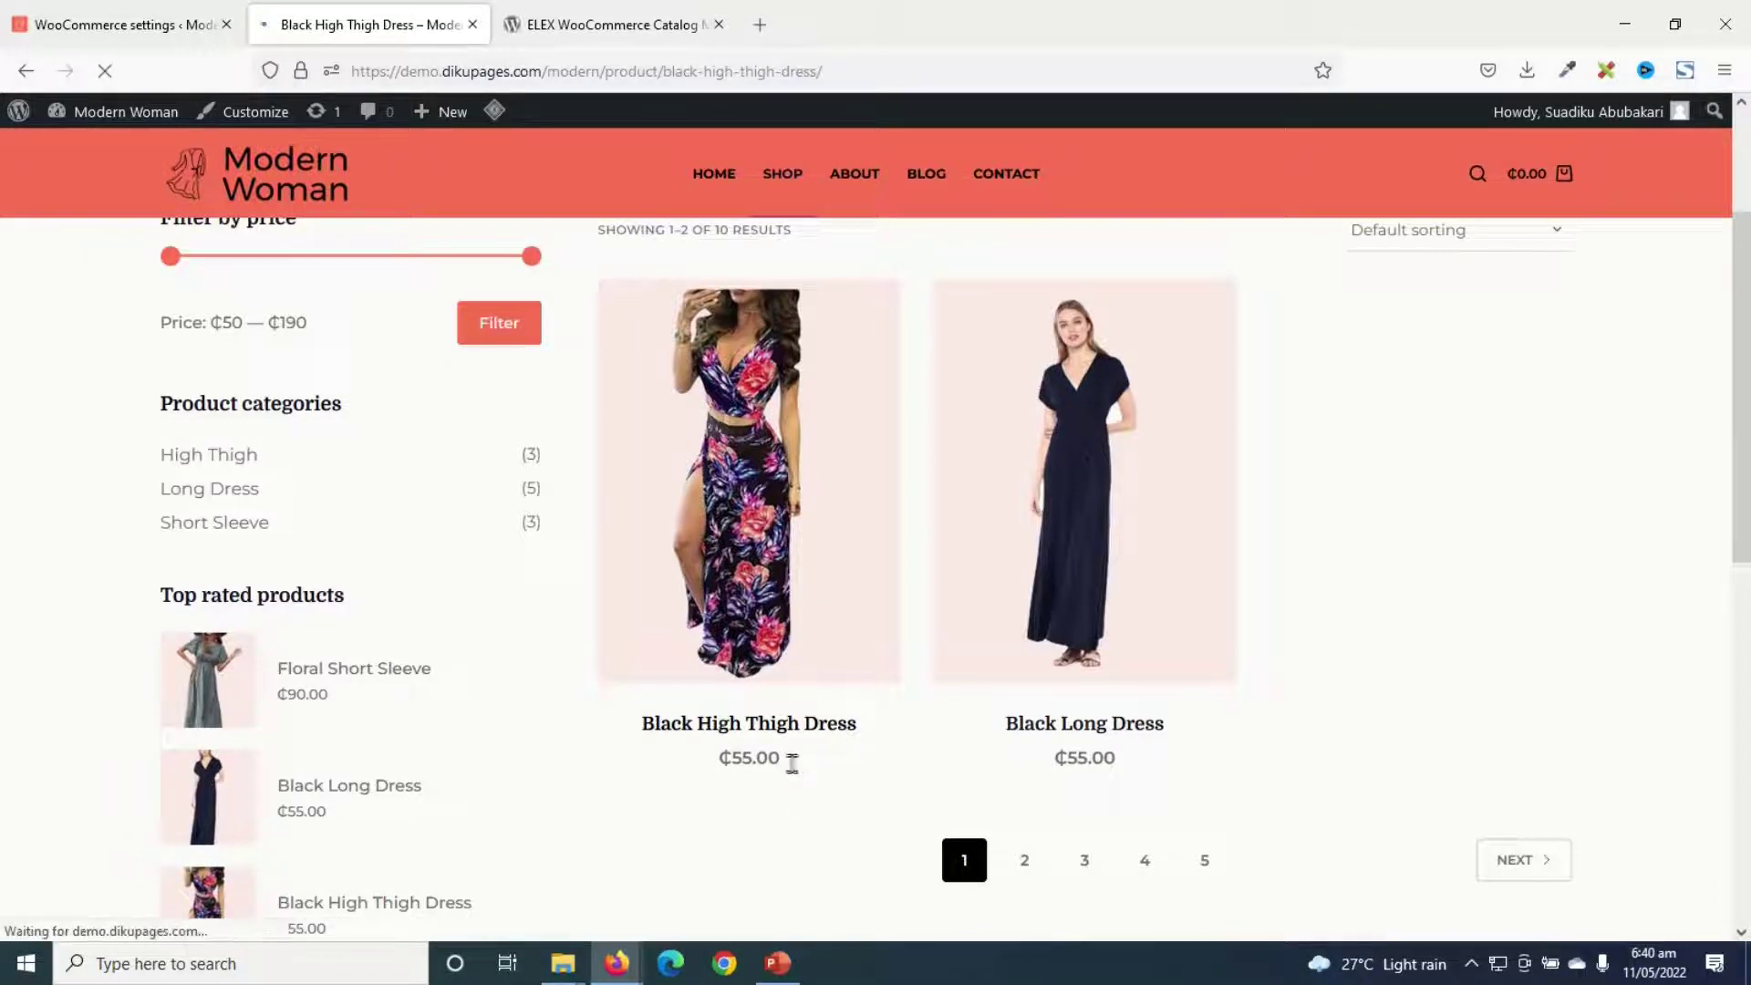
scroll(880, 588, down, 4)
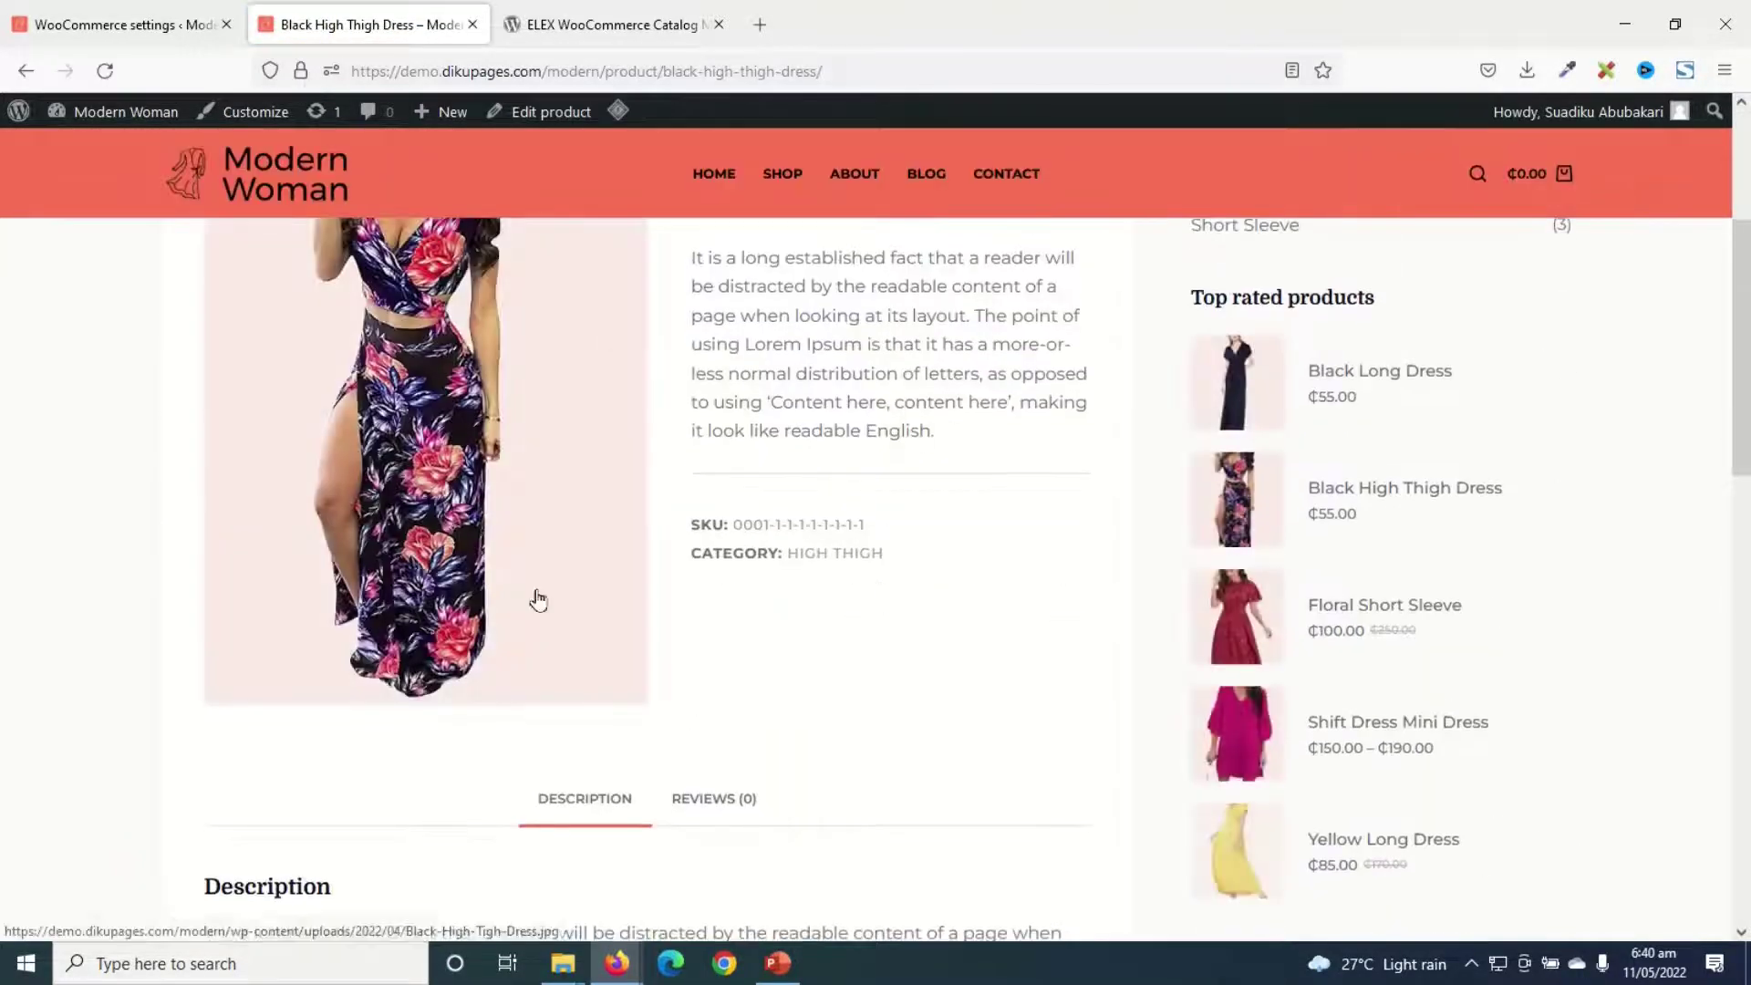
scroll(891, 594, up, 4)
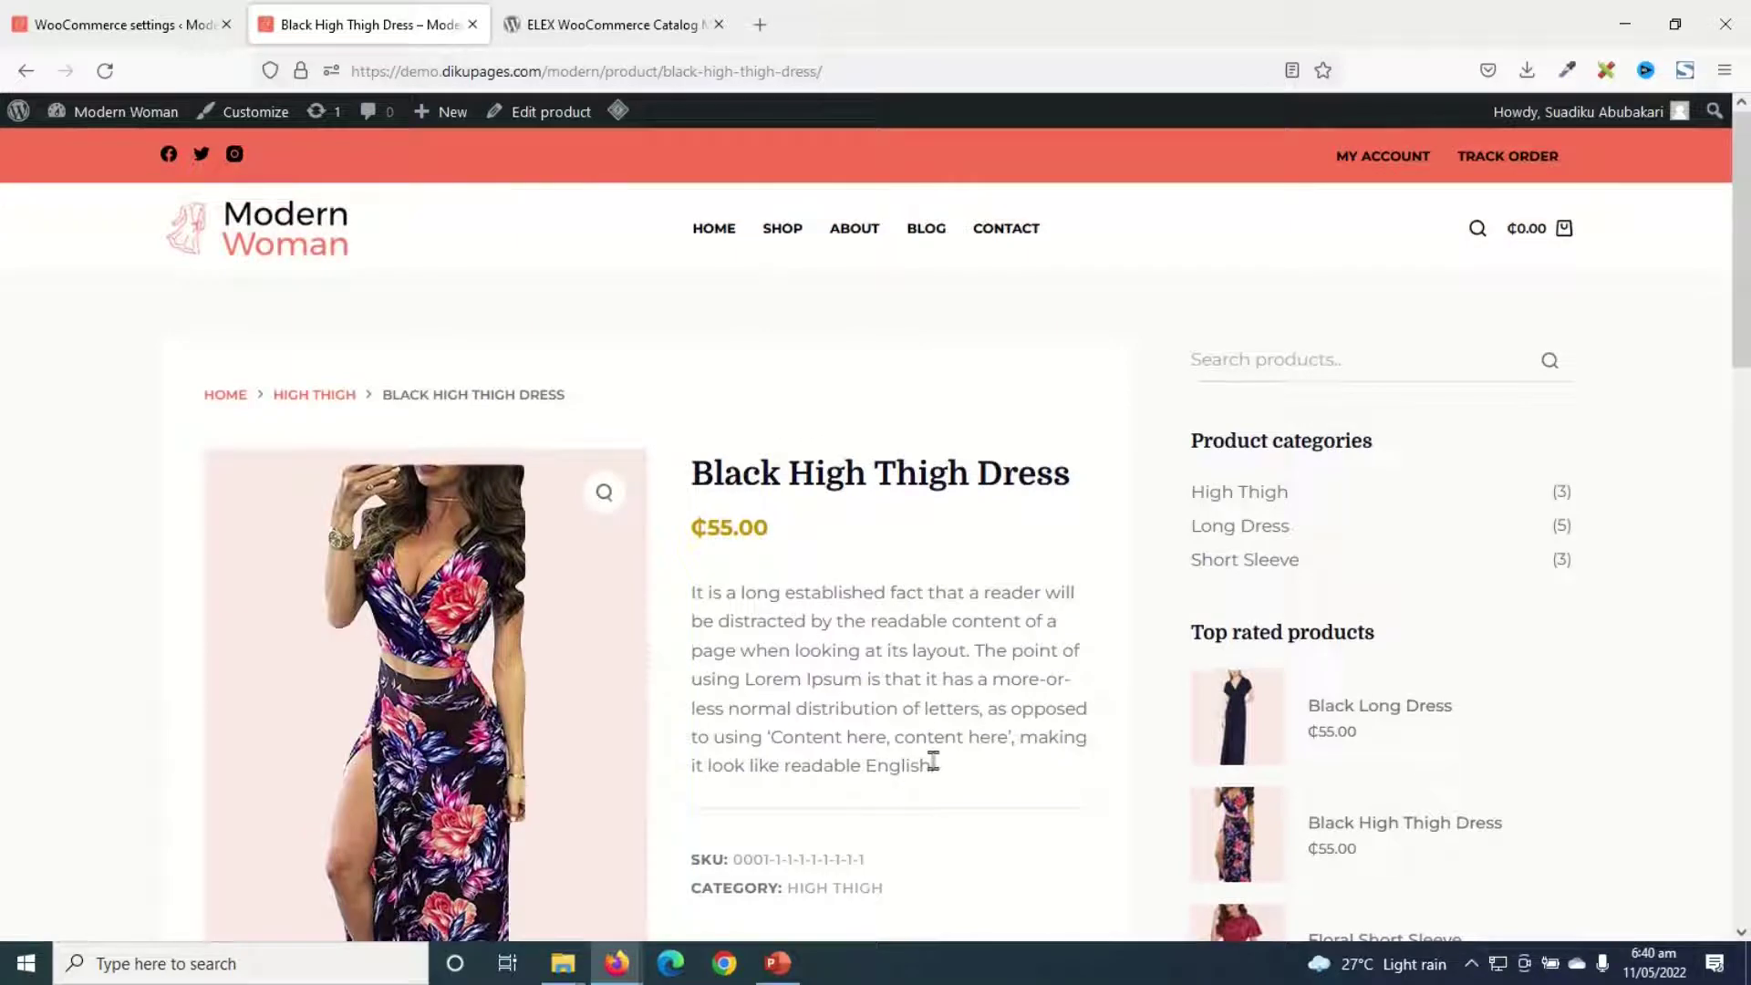
scroll(929, 758, down, 3)
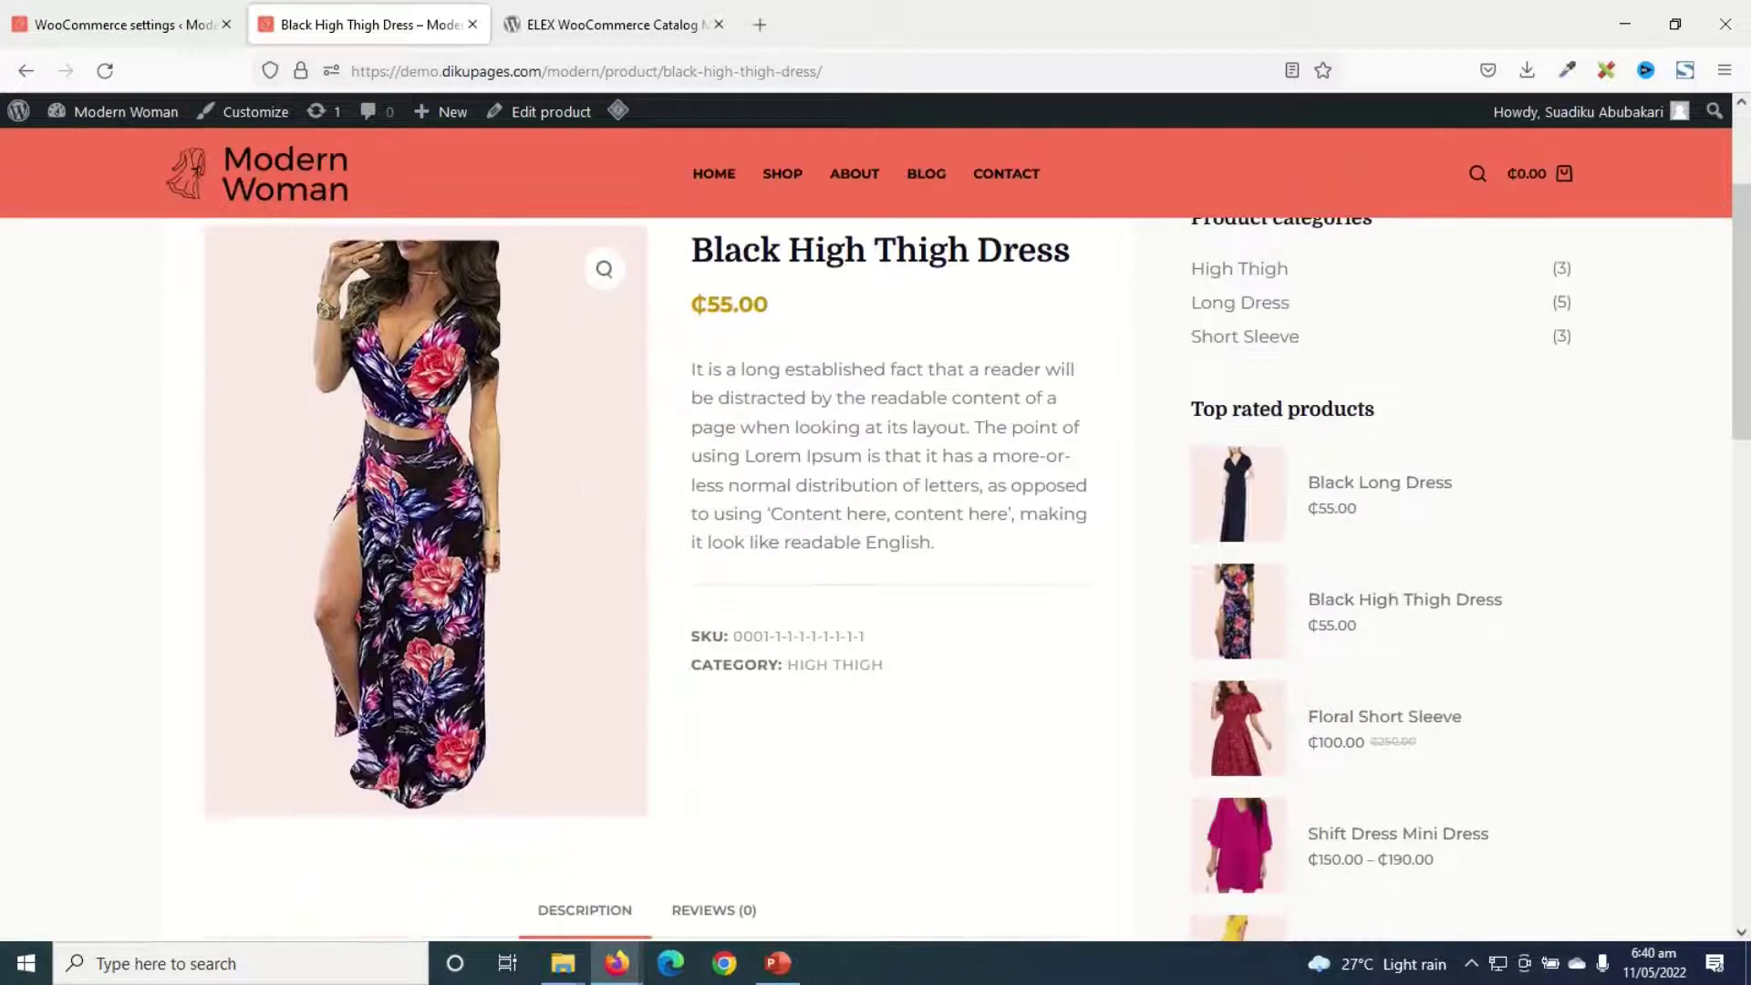
Uncheck Remove Add to Cart Enable in the Catalog Mode settings.
click(109, 27)
scroll(566, 676, down, 3)
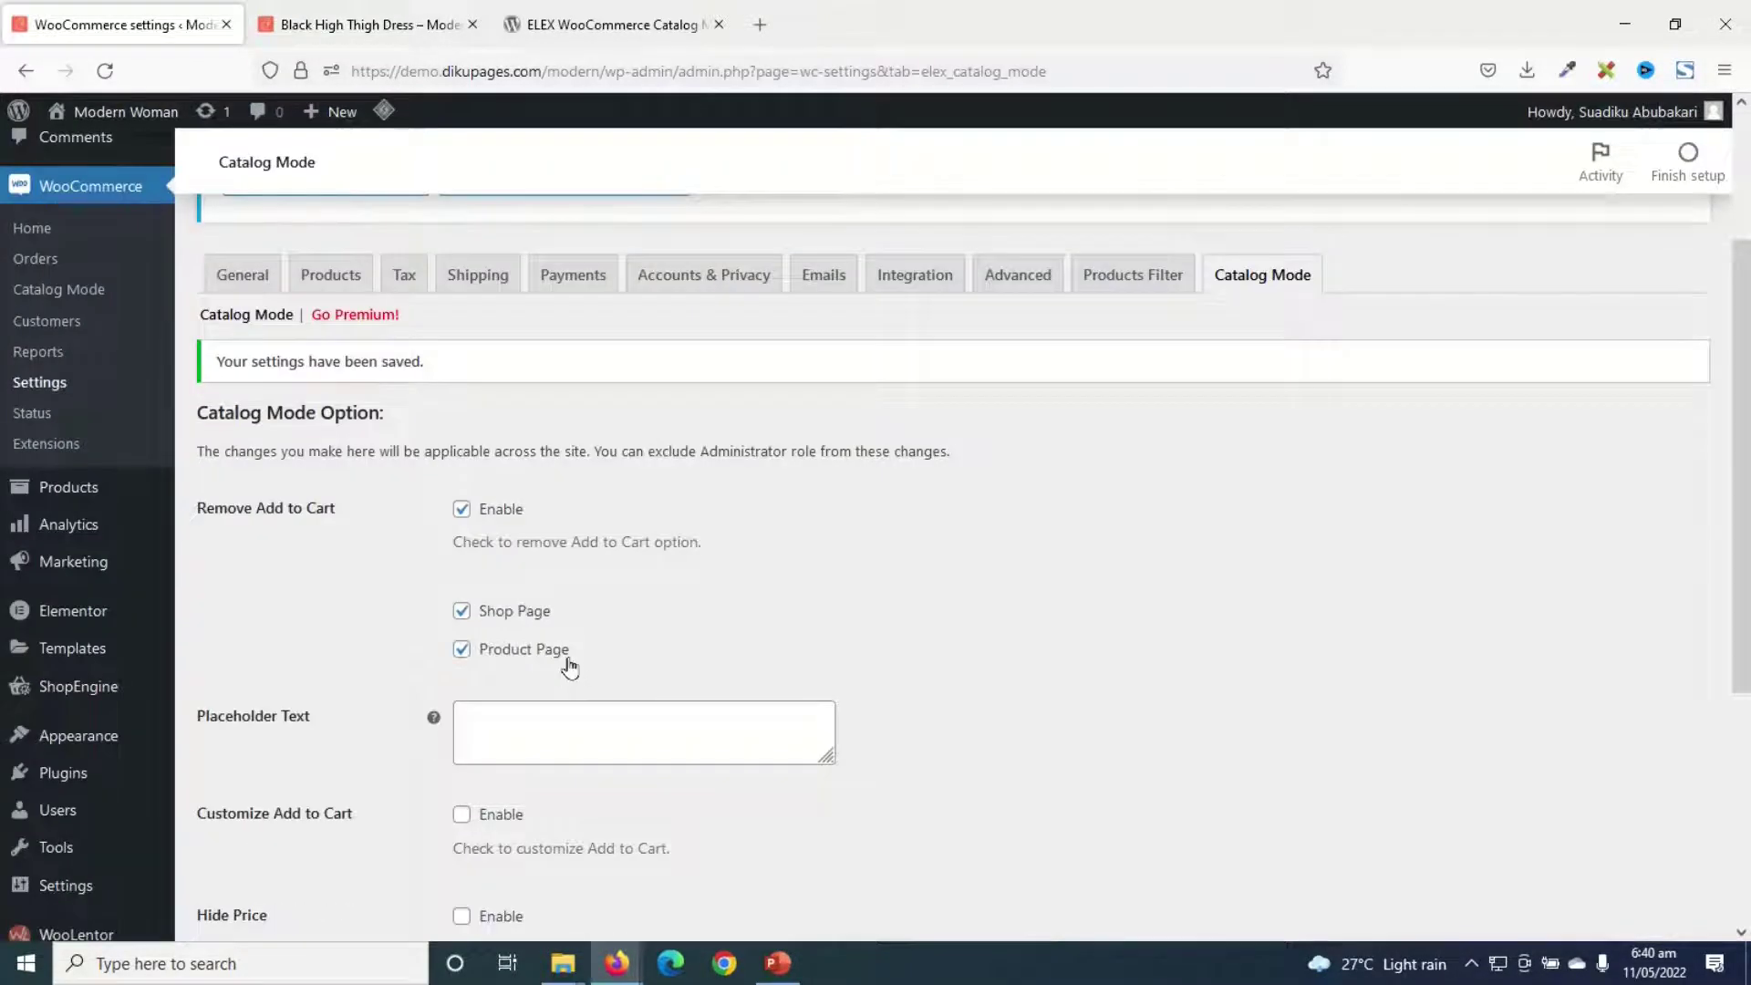
click(462, 510)
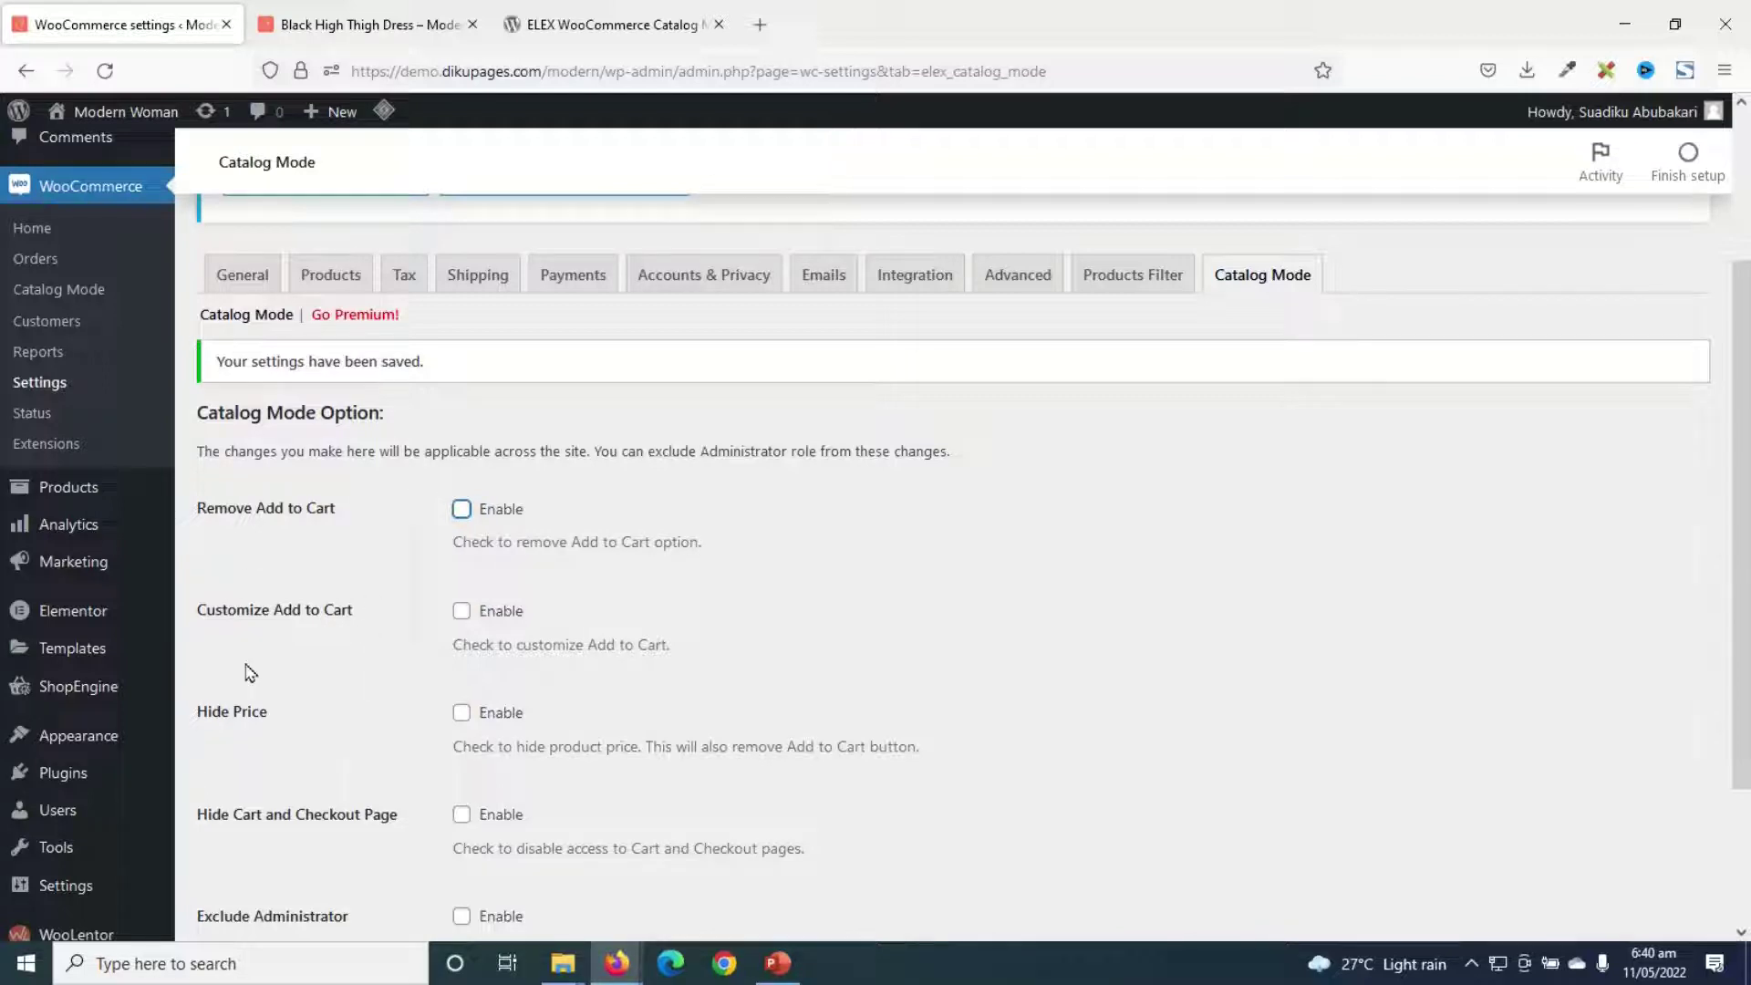
Enable Customize Add to Cart with 'Request a Quote' text on both pages, linking to the contact page.
click(462, 612)
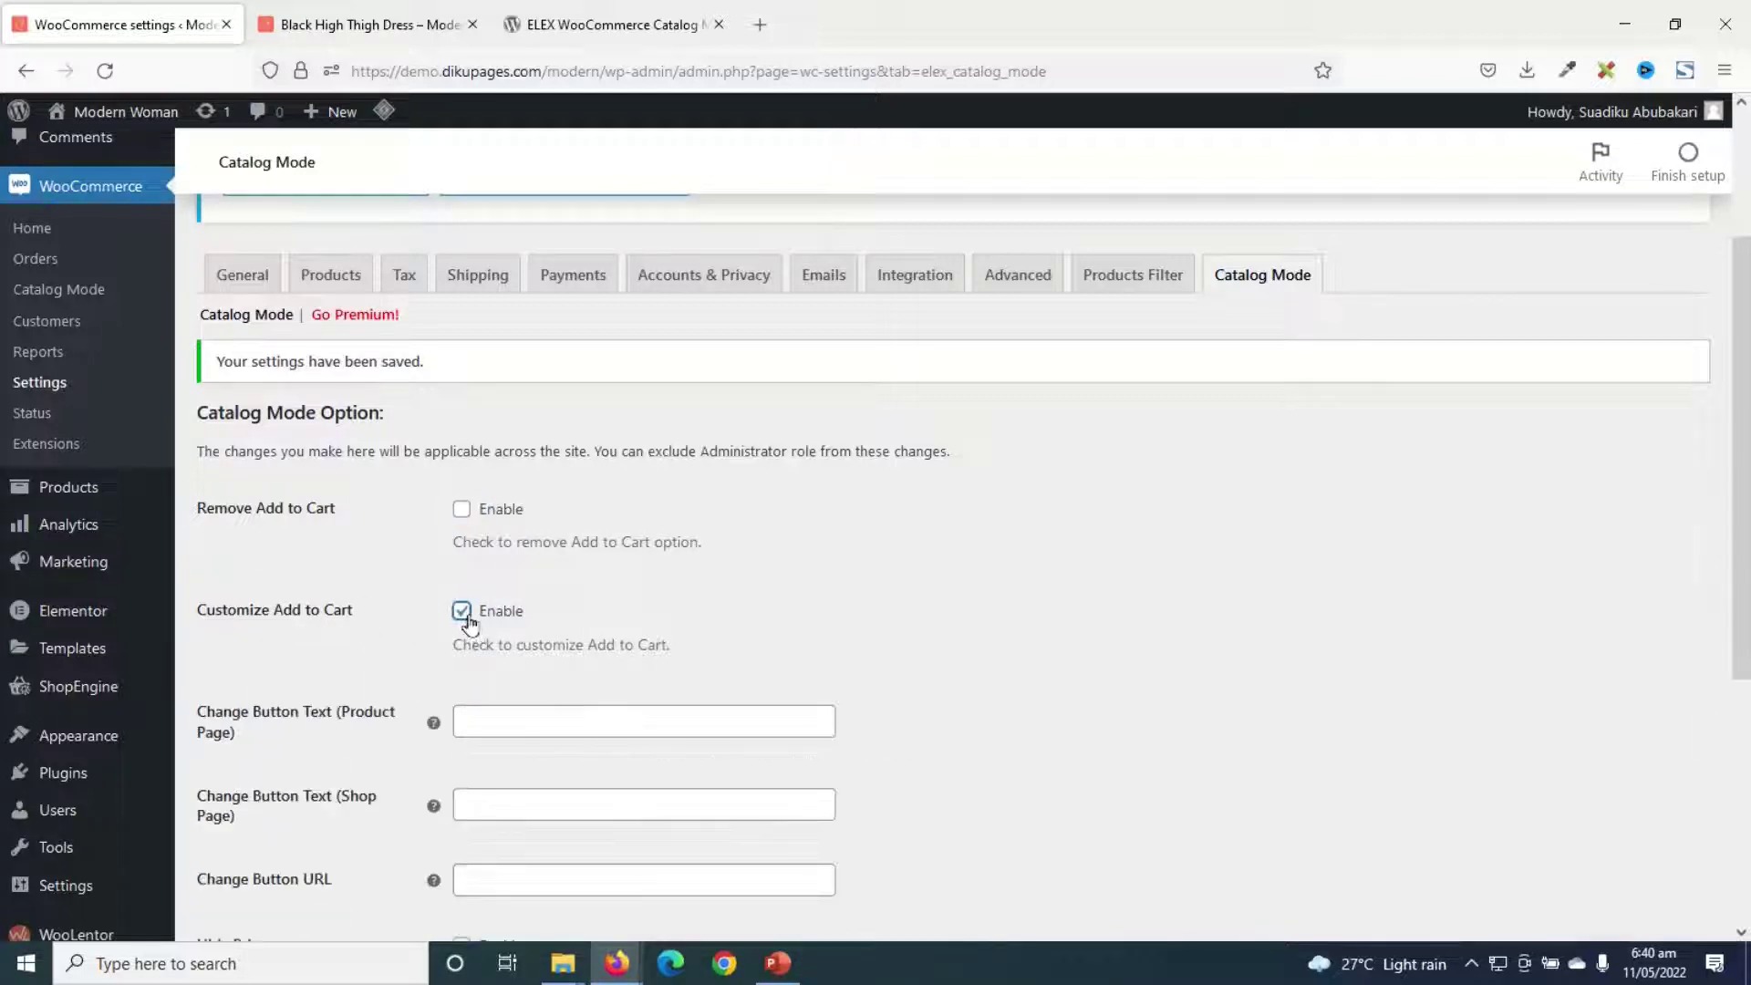
scroll(484, 620, down, 2)
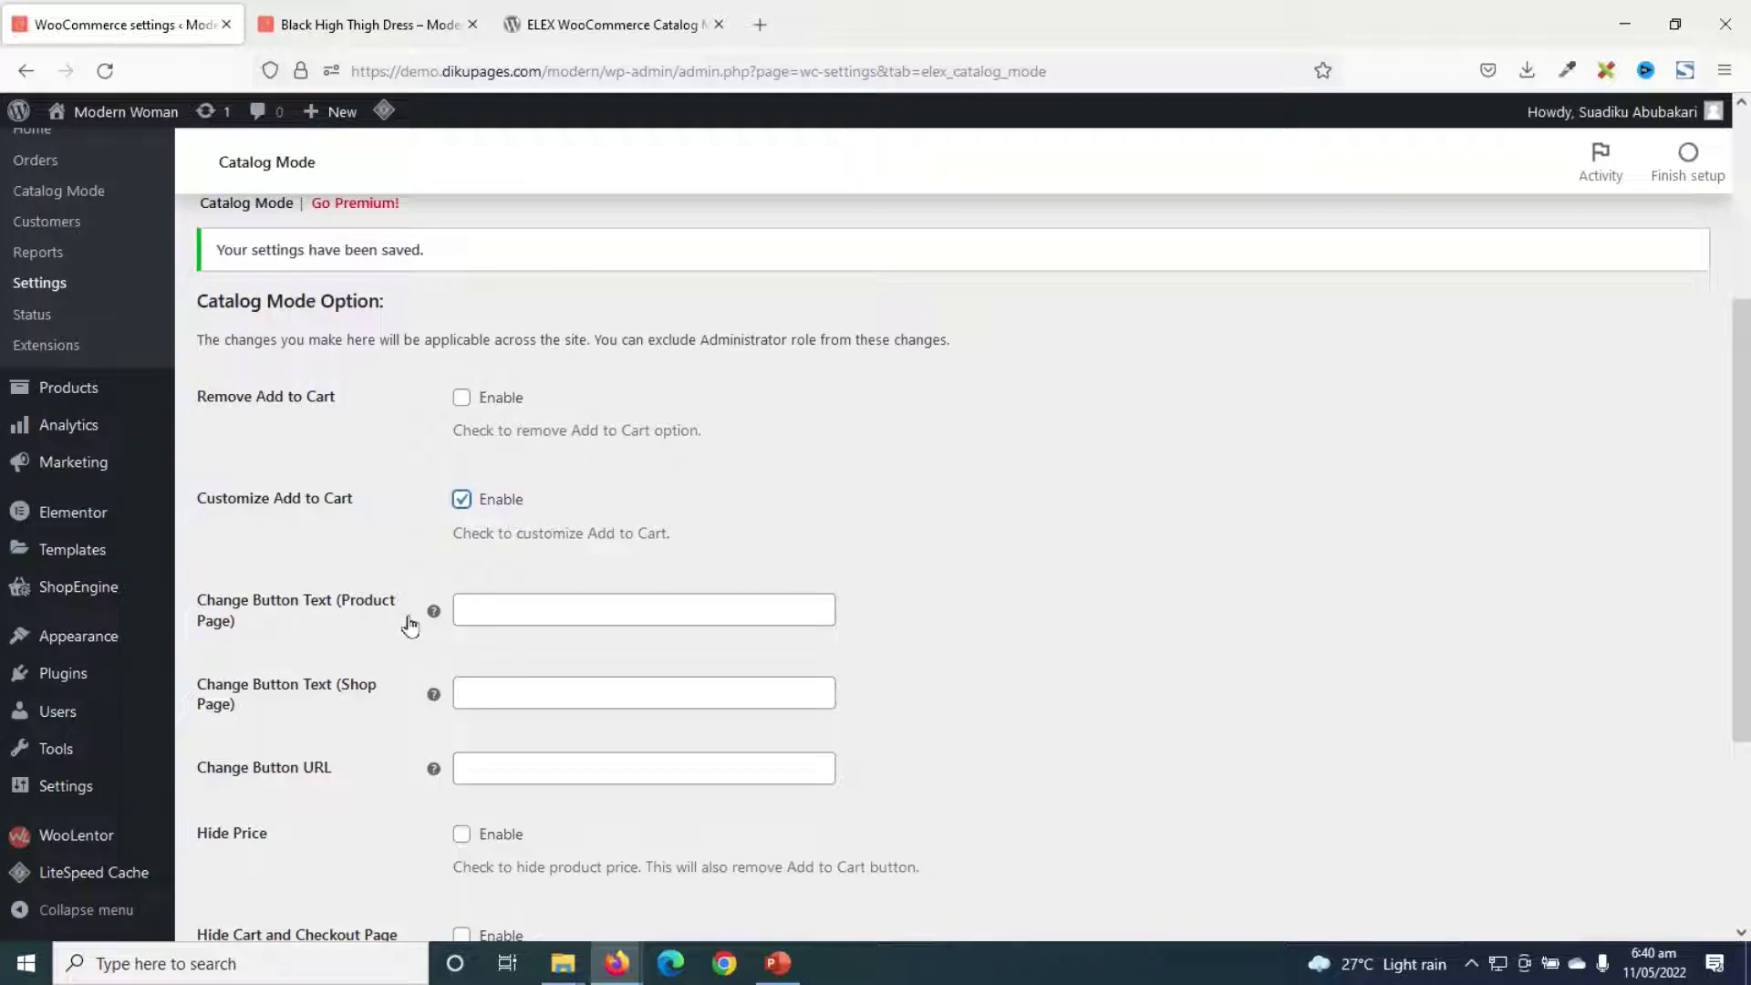
click(513, 610)
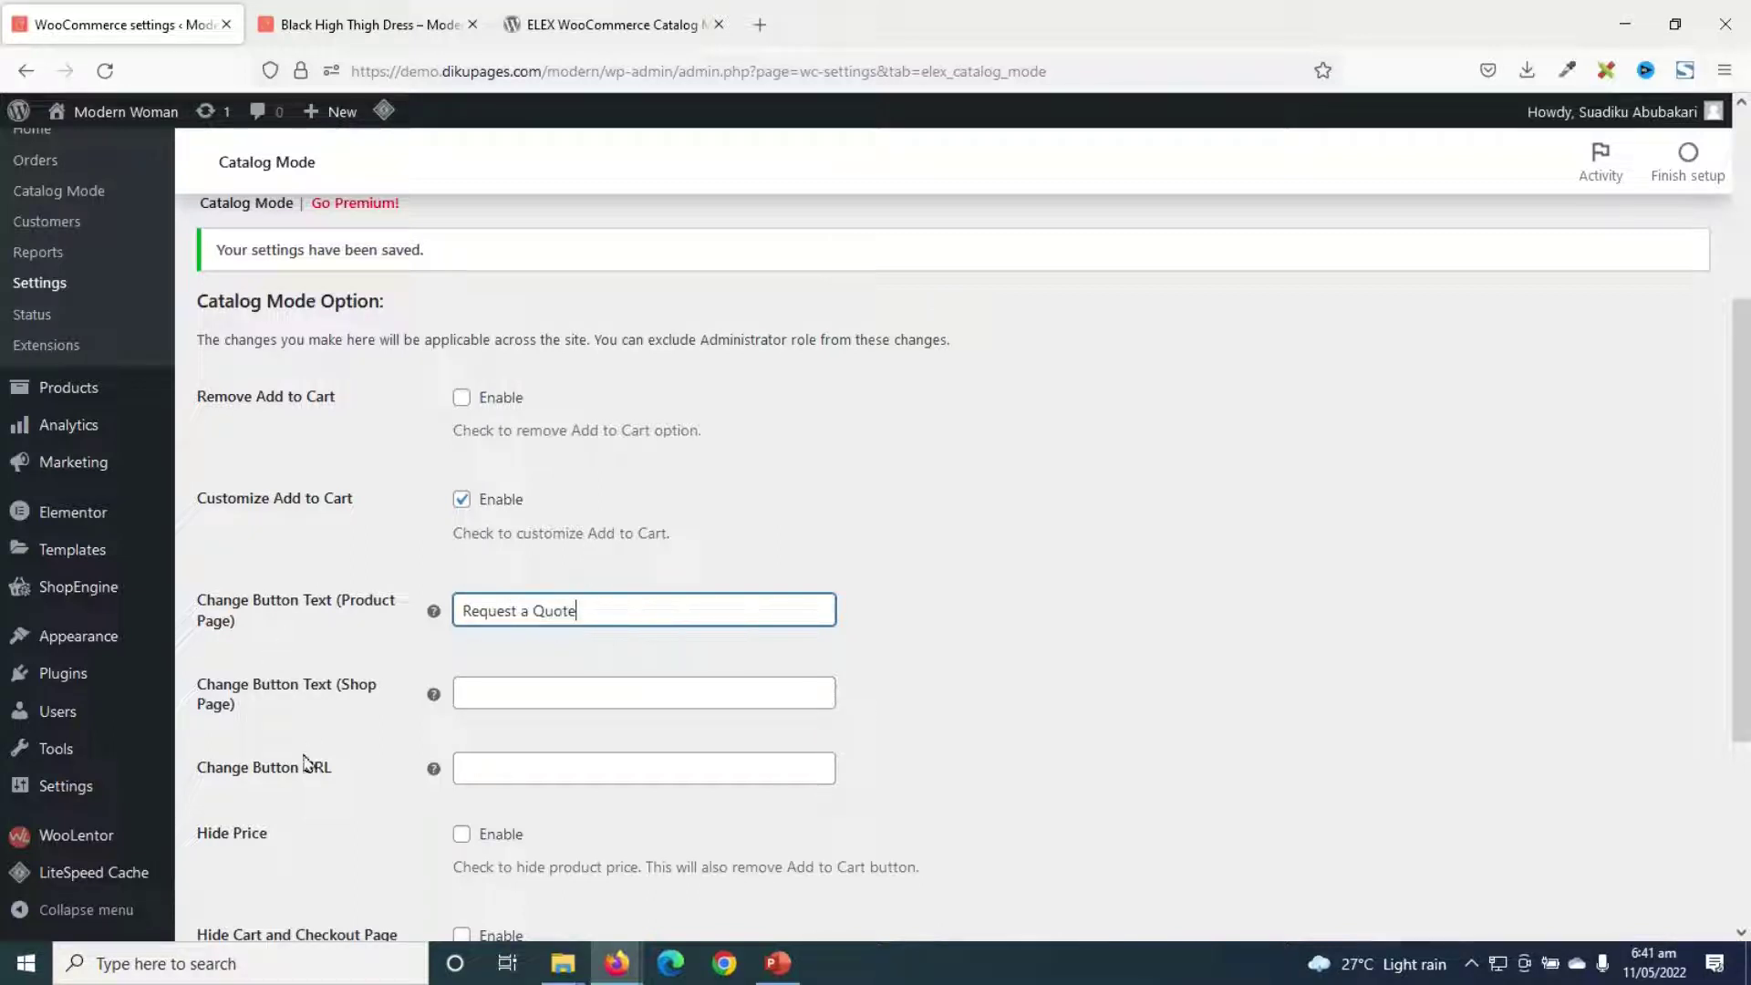
key(ctrl+a)
key(ctrl+c)
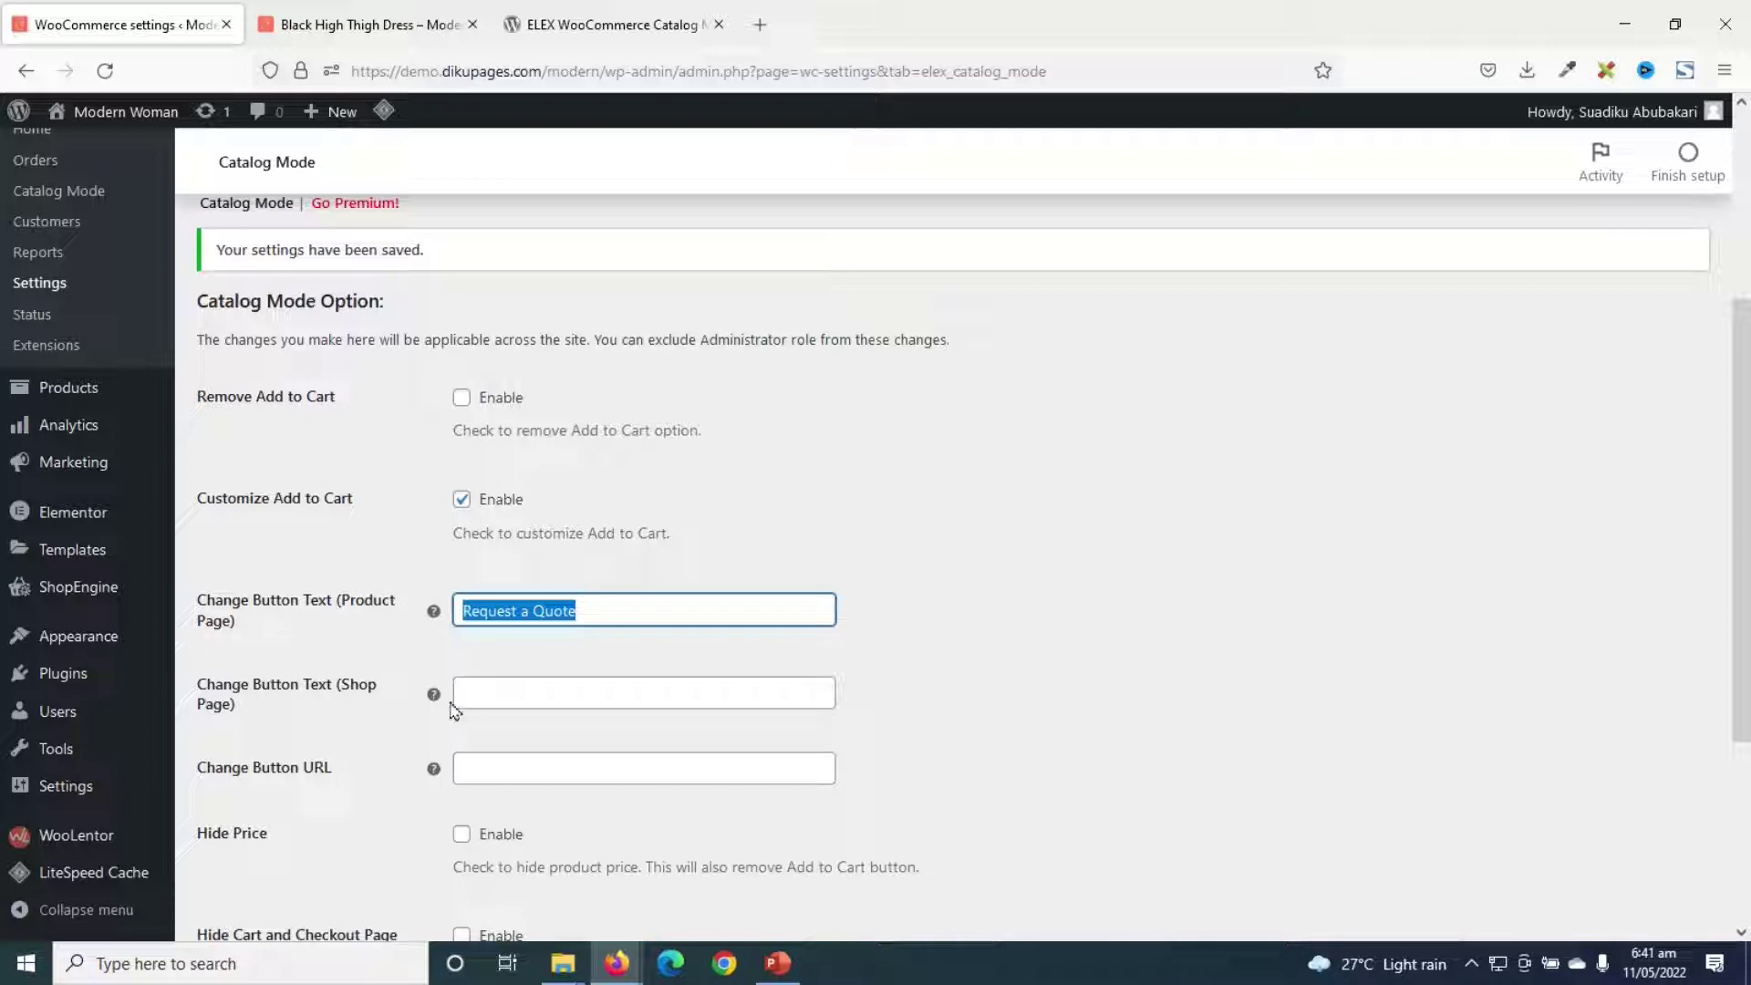
click(509, 691)
key(ctrl+v)
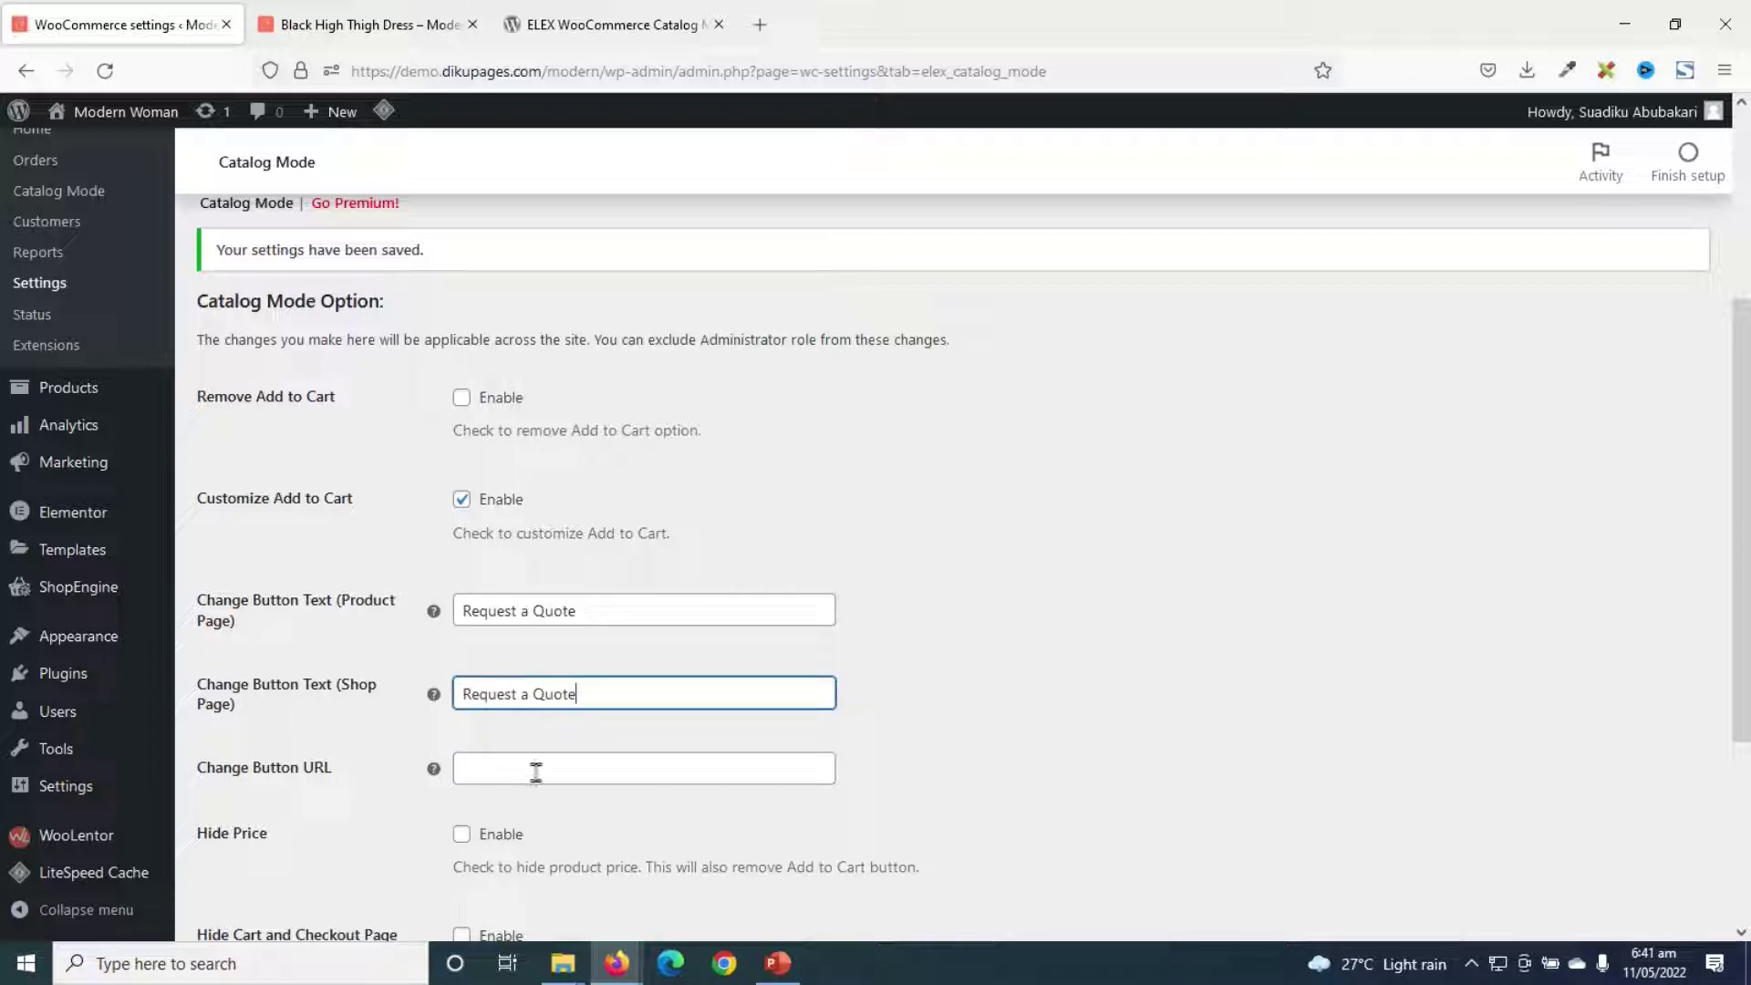
click(505, 769)
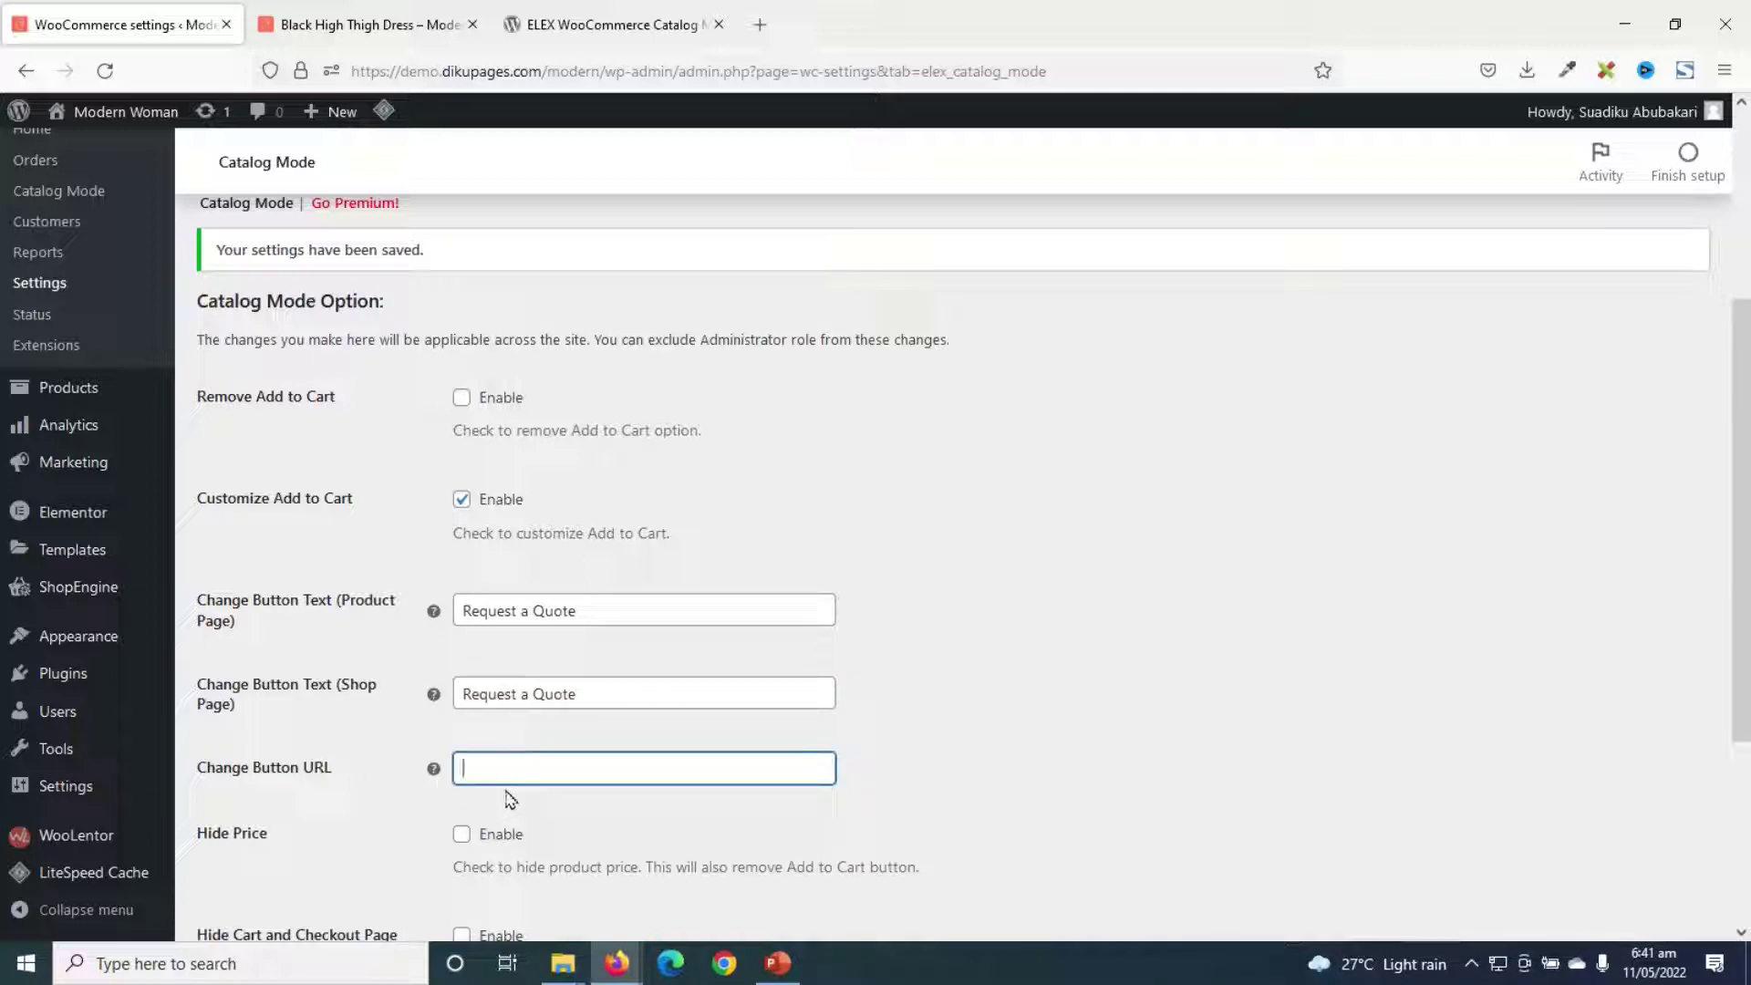
text(https://demo.dikupages.com/modern/contact/)
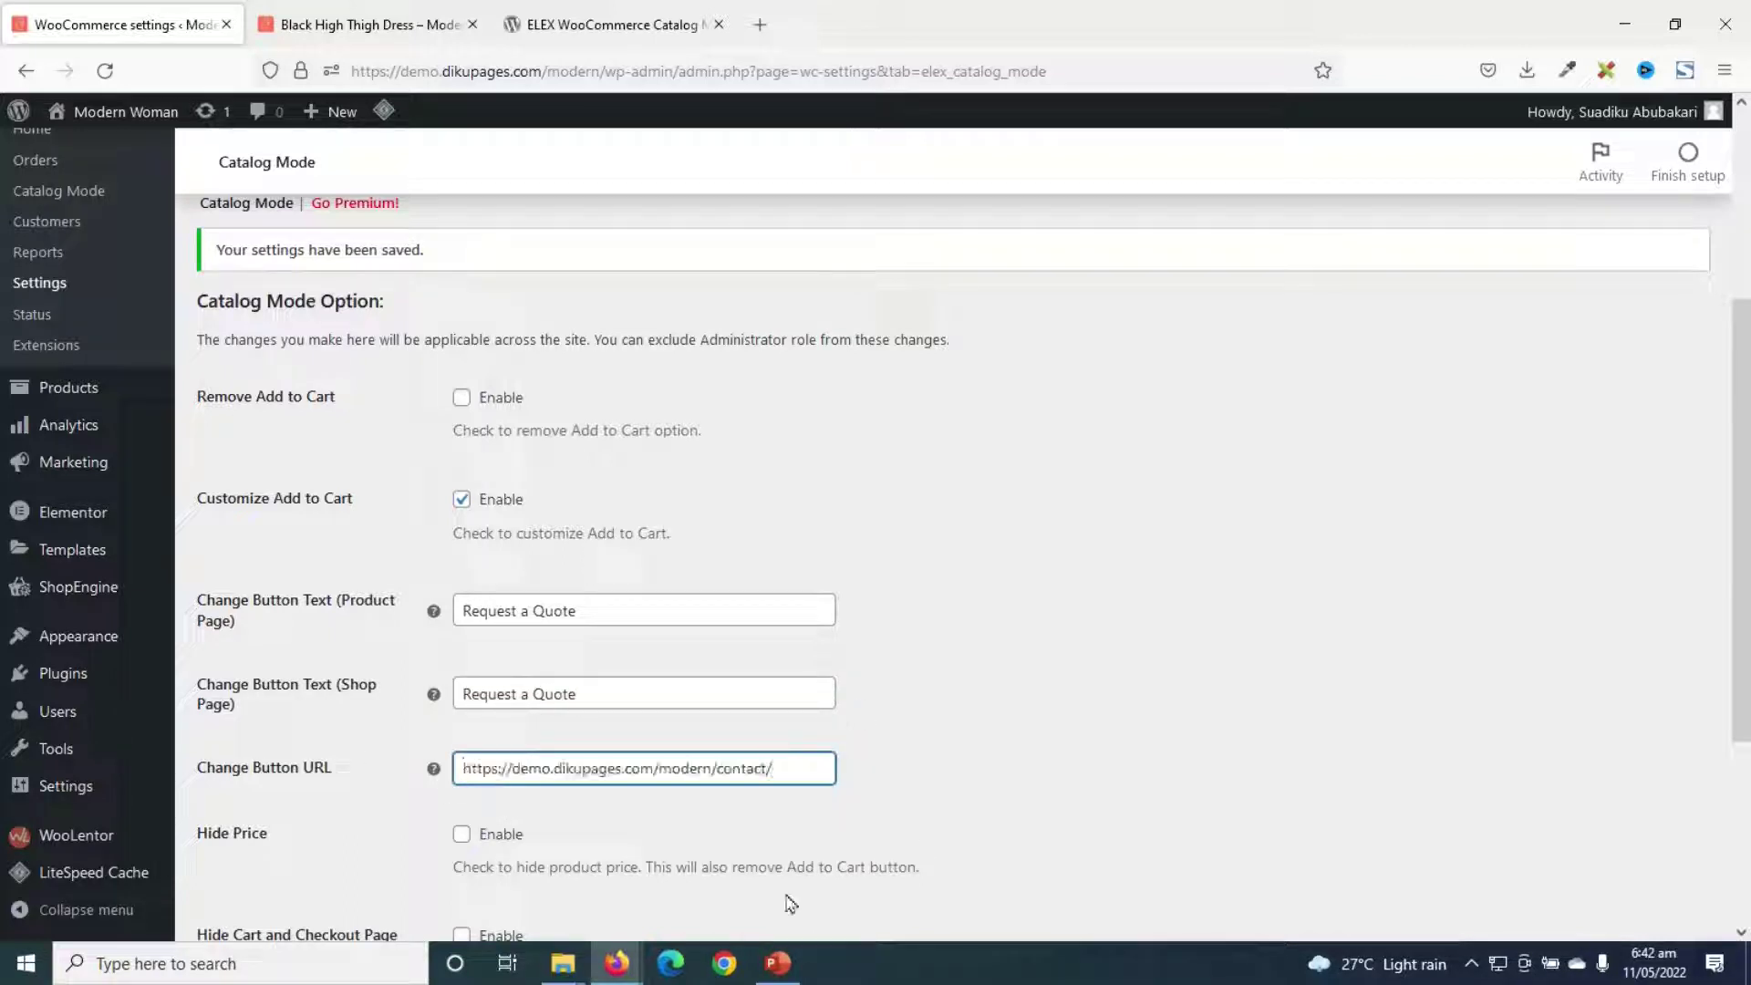
click(894, 739)
scroll(892, 735, down, 3)
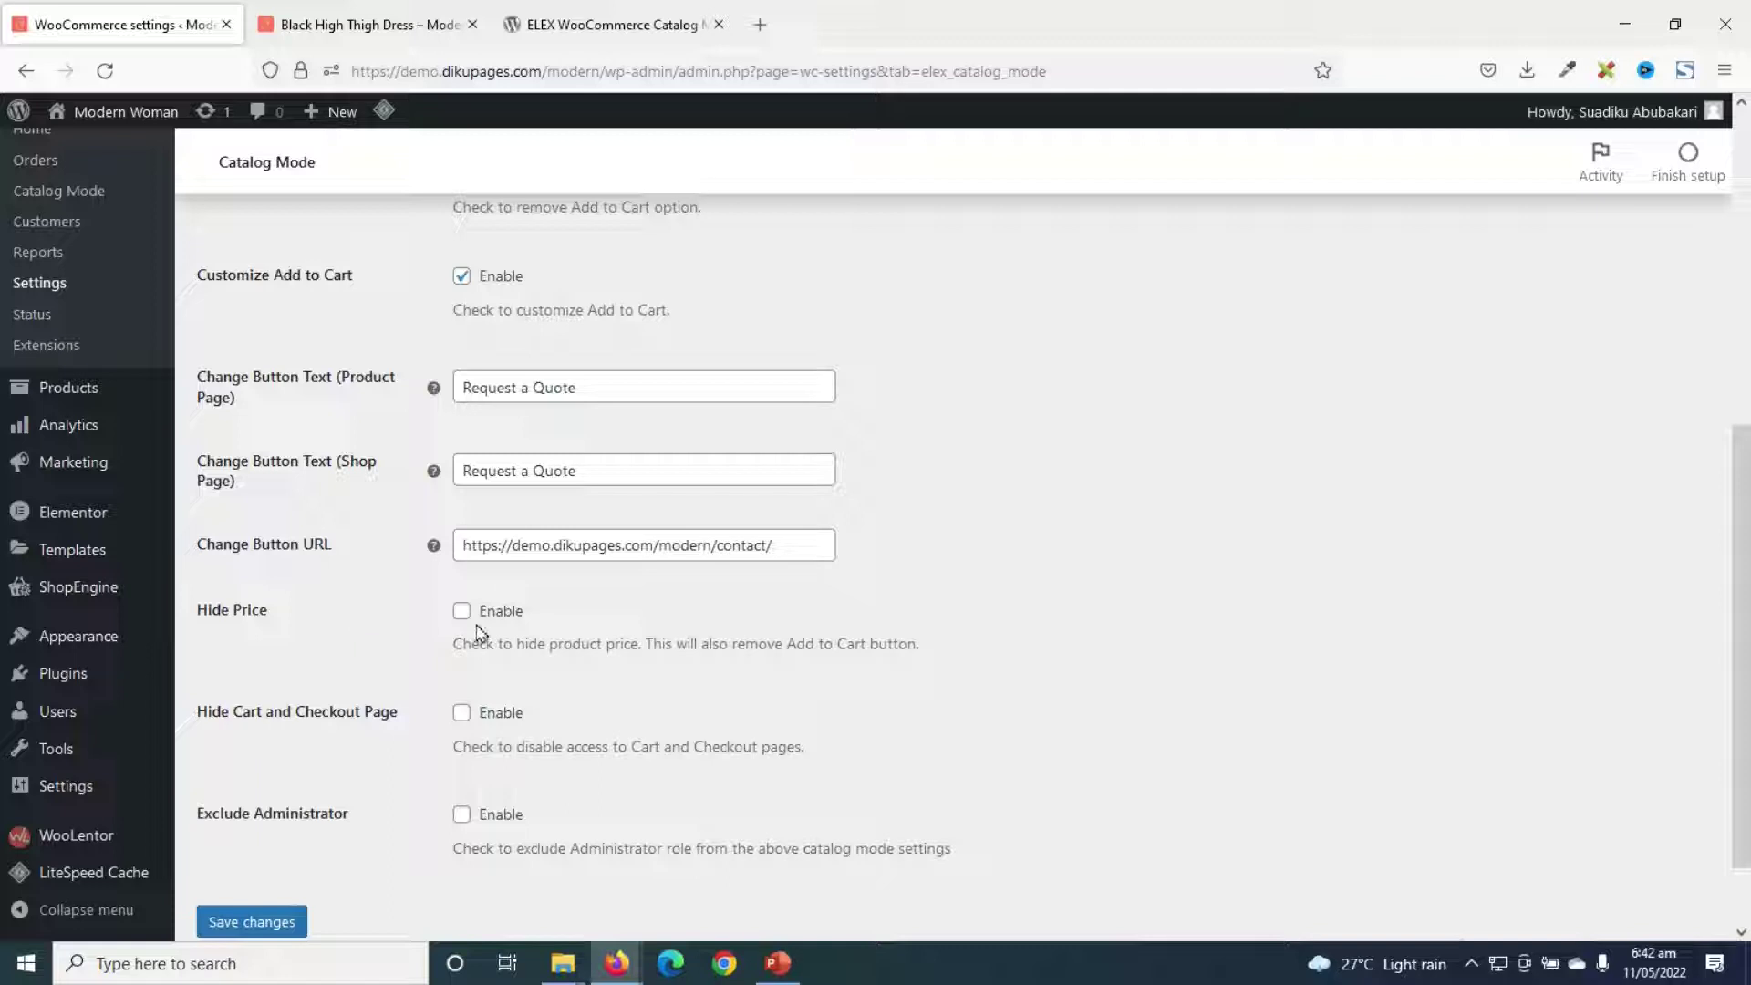
Enable Hide Price with placeholder 'Call for price' and save the settings.
click(461, 610)
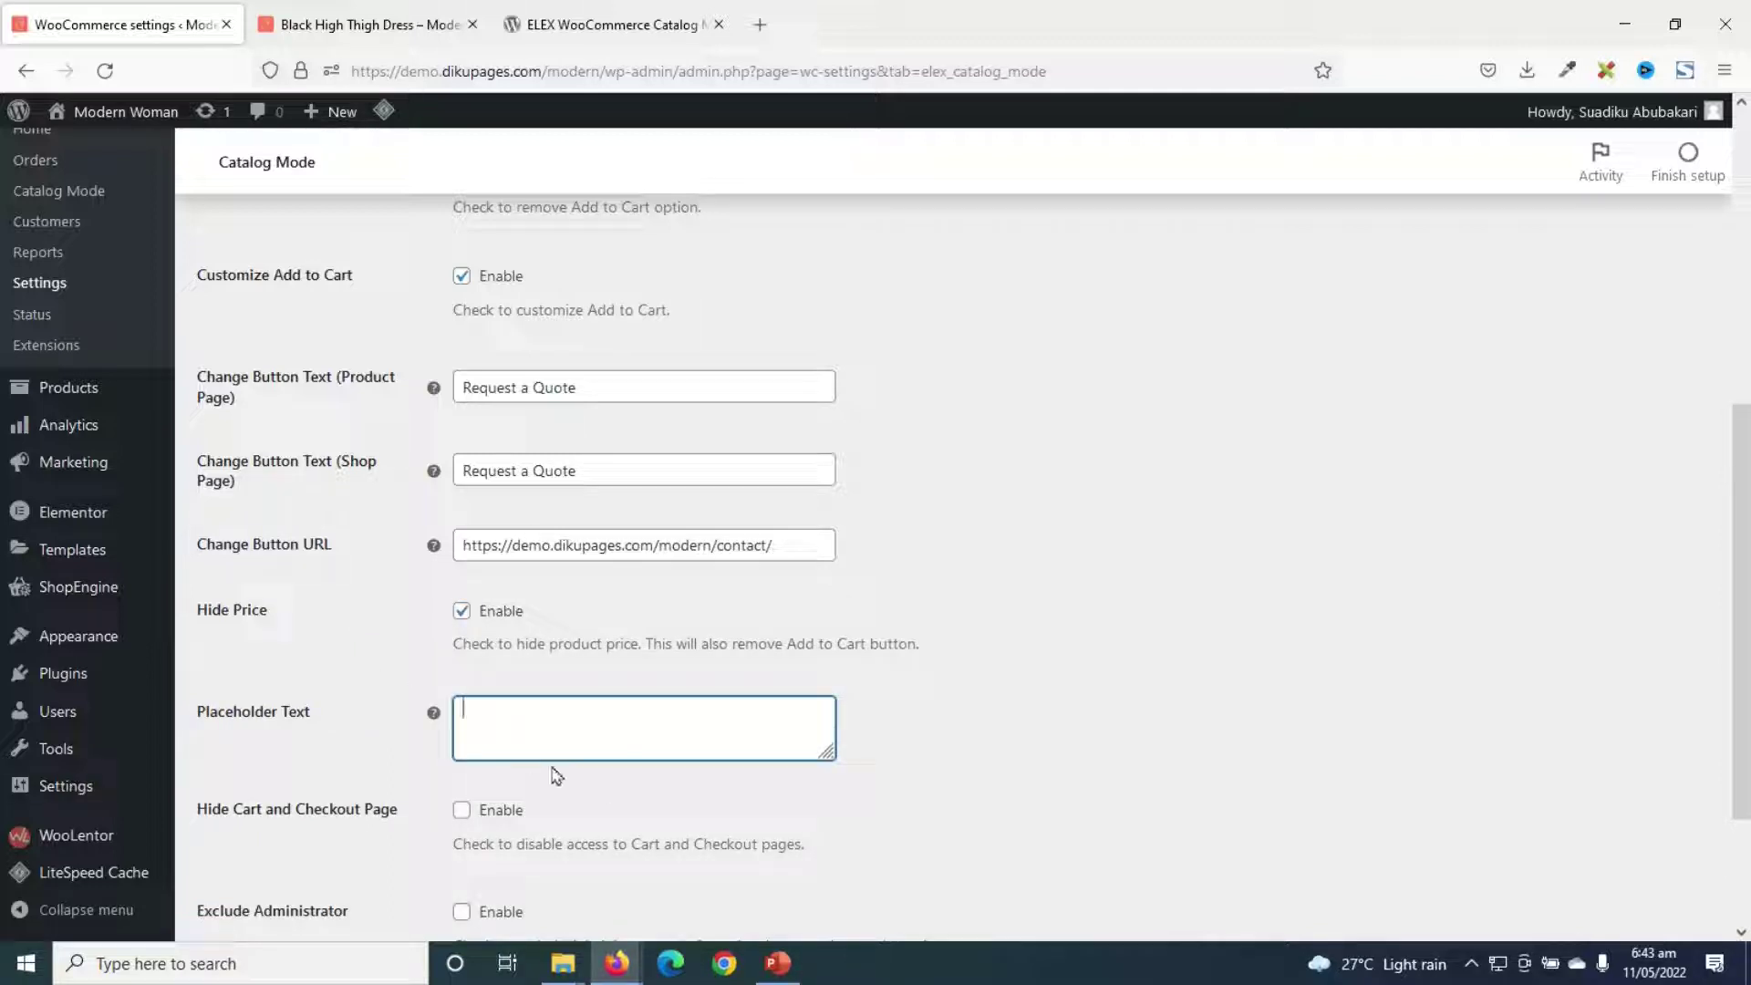
text(Call for price)
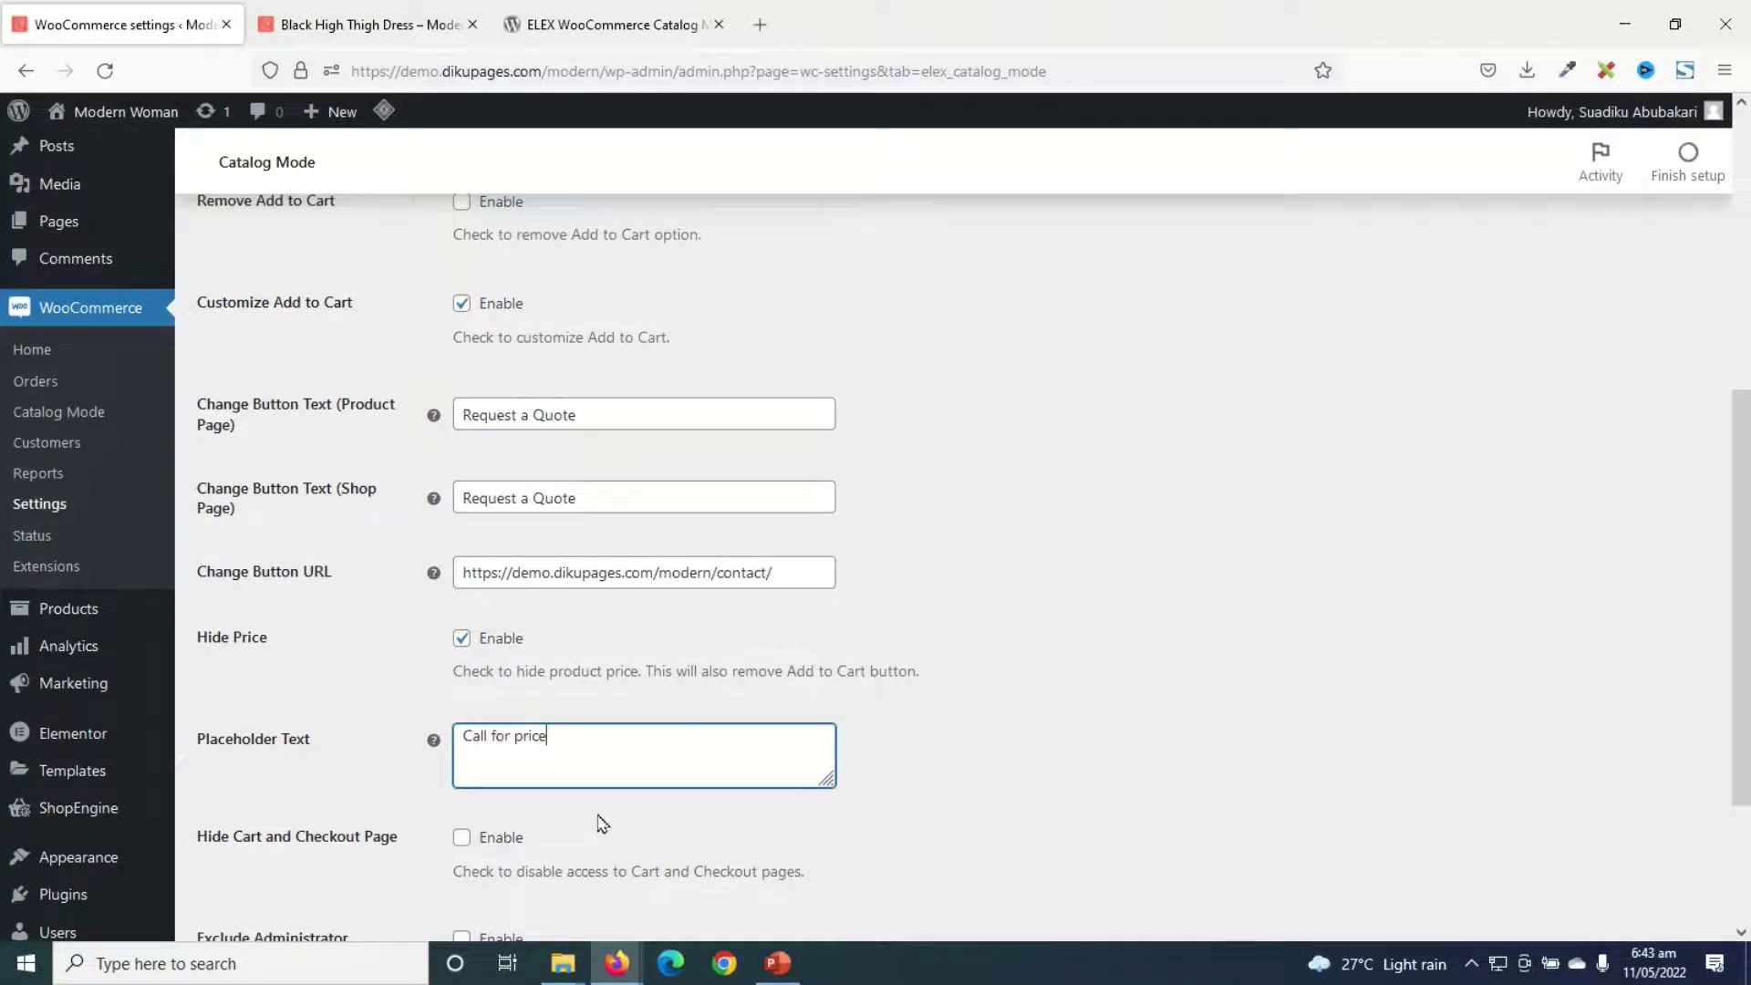
scroll(610, 821, down, 3)
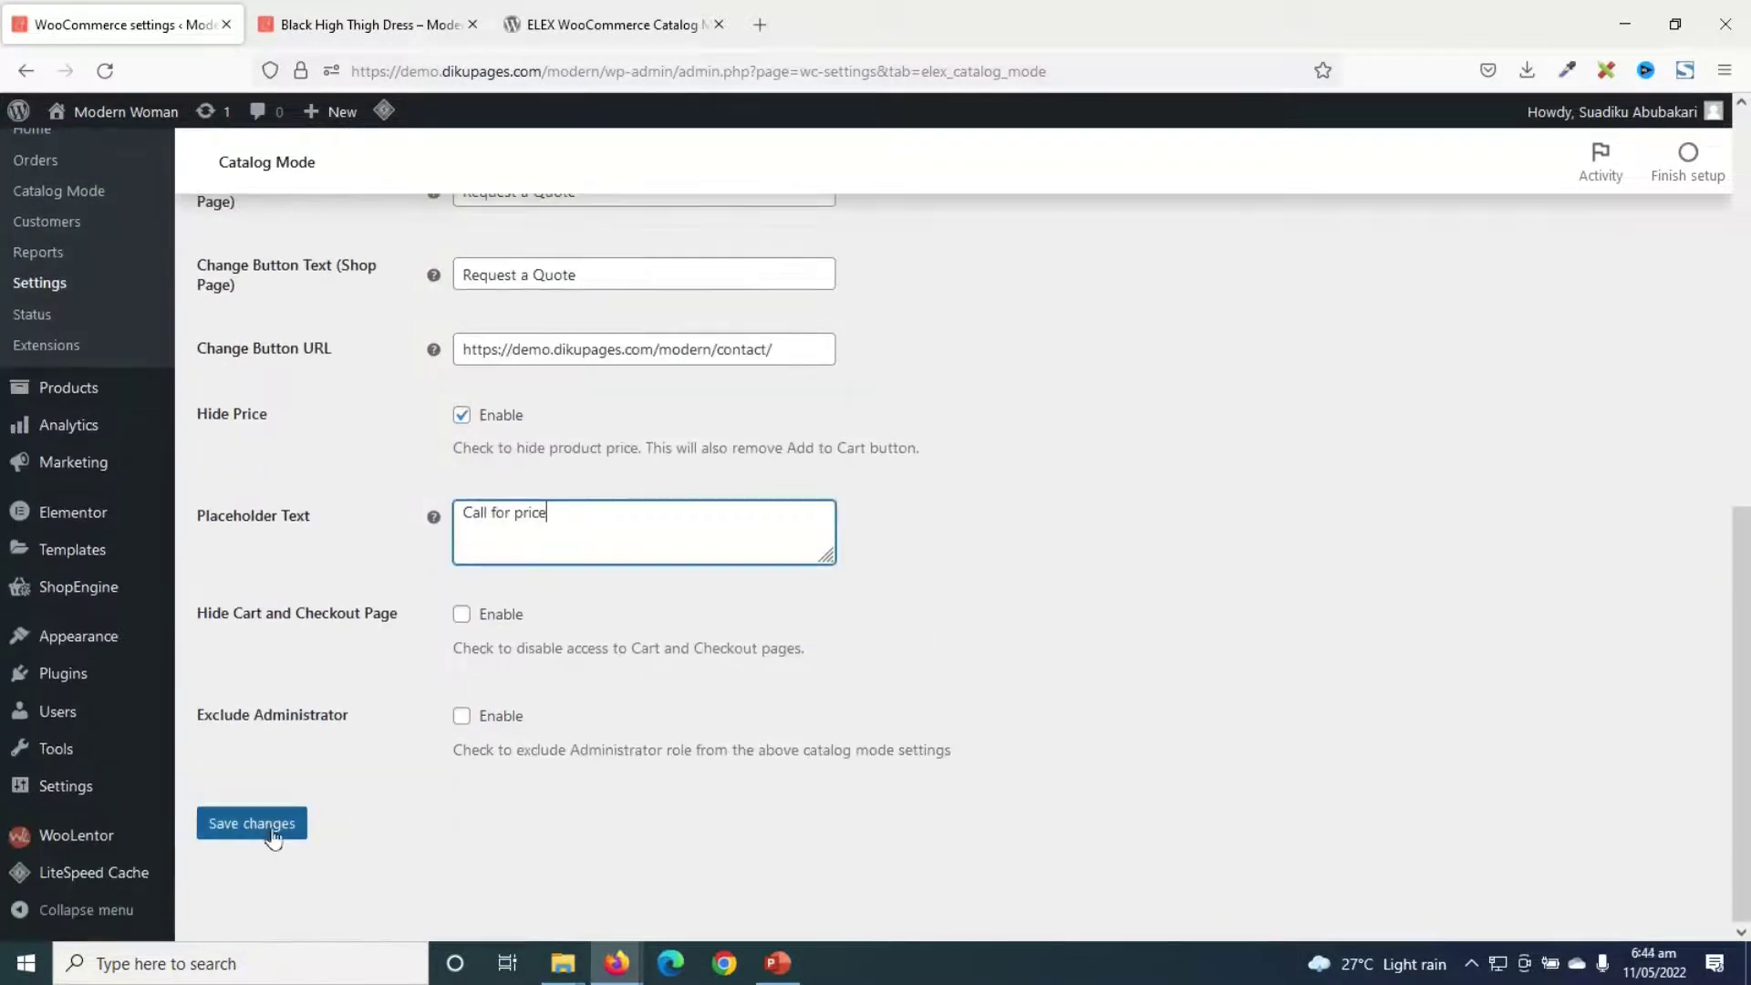
click(274, 834)
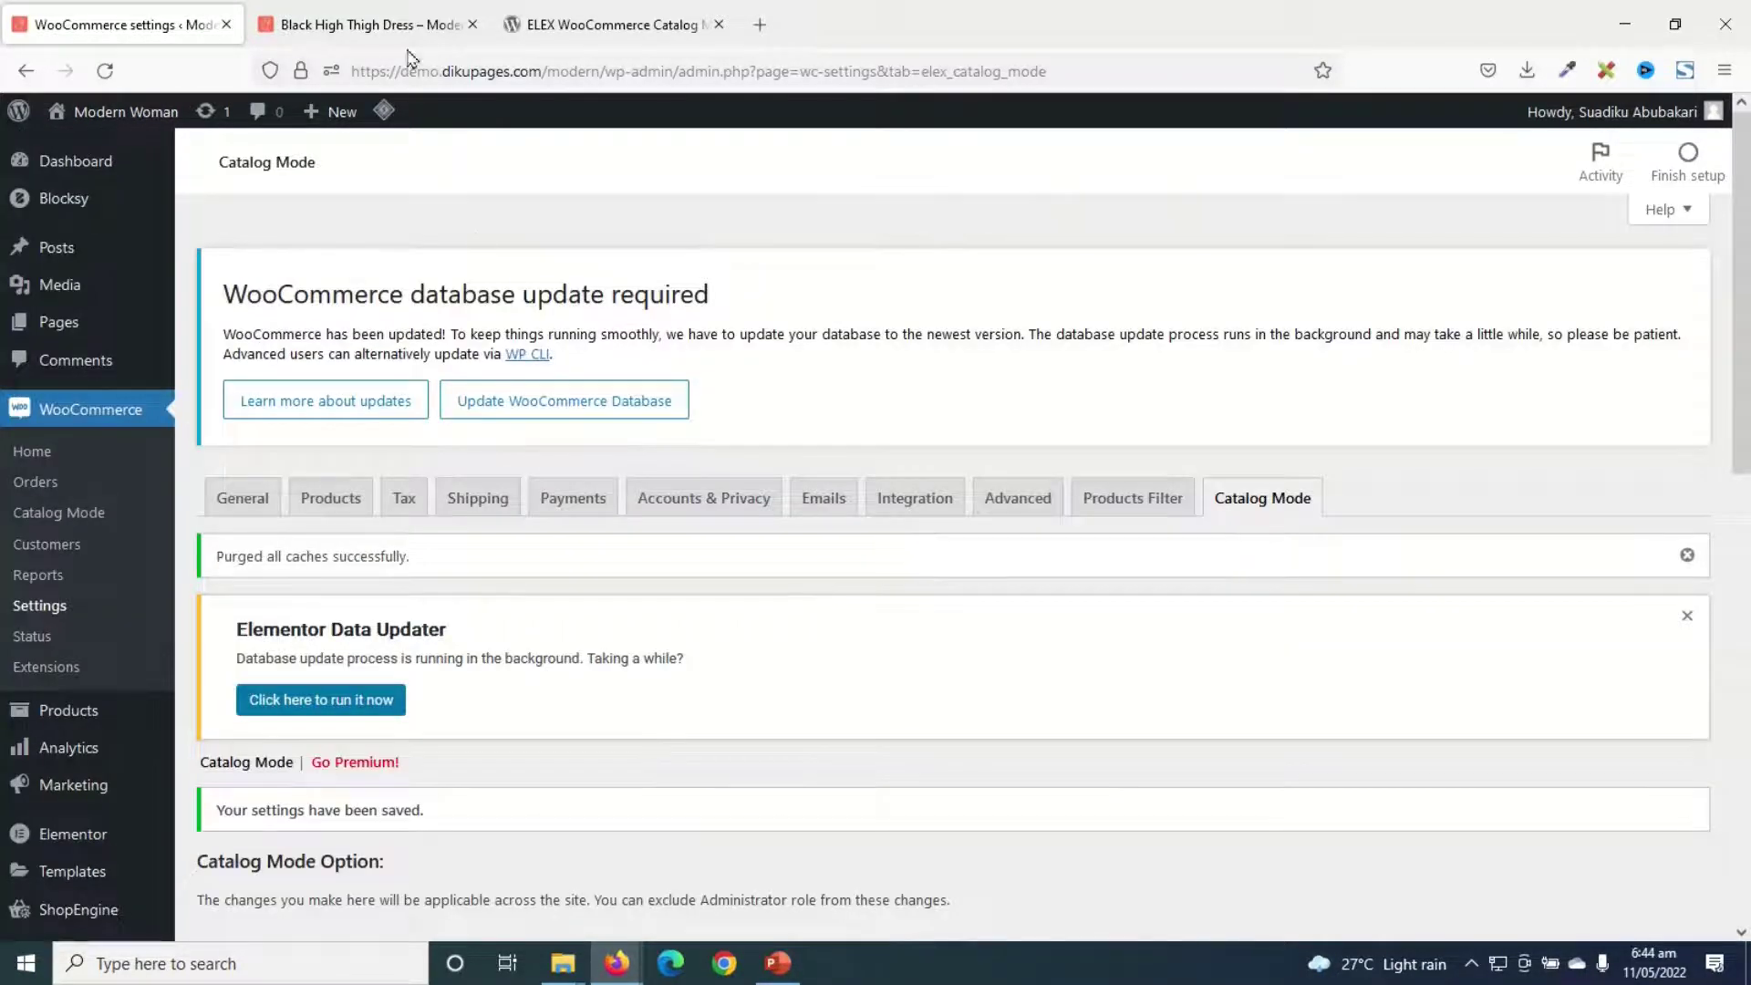
Reload the product page, follow Request a Quote to the contact page, then browse the shop.
click(406, 27)
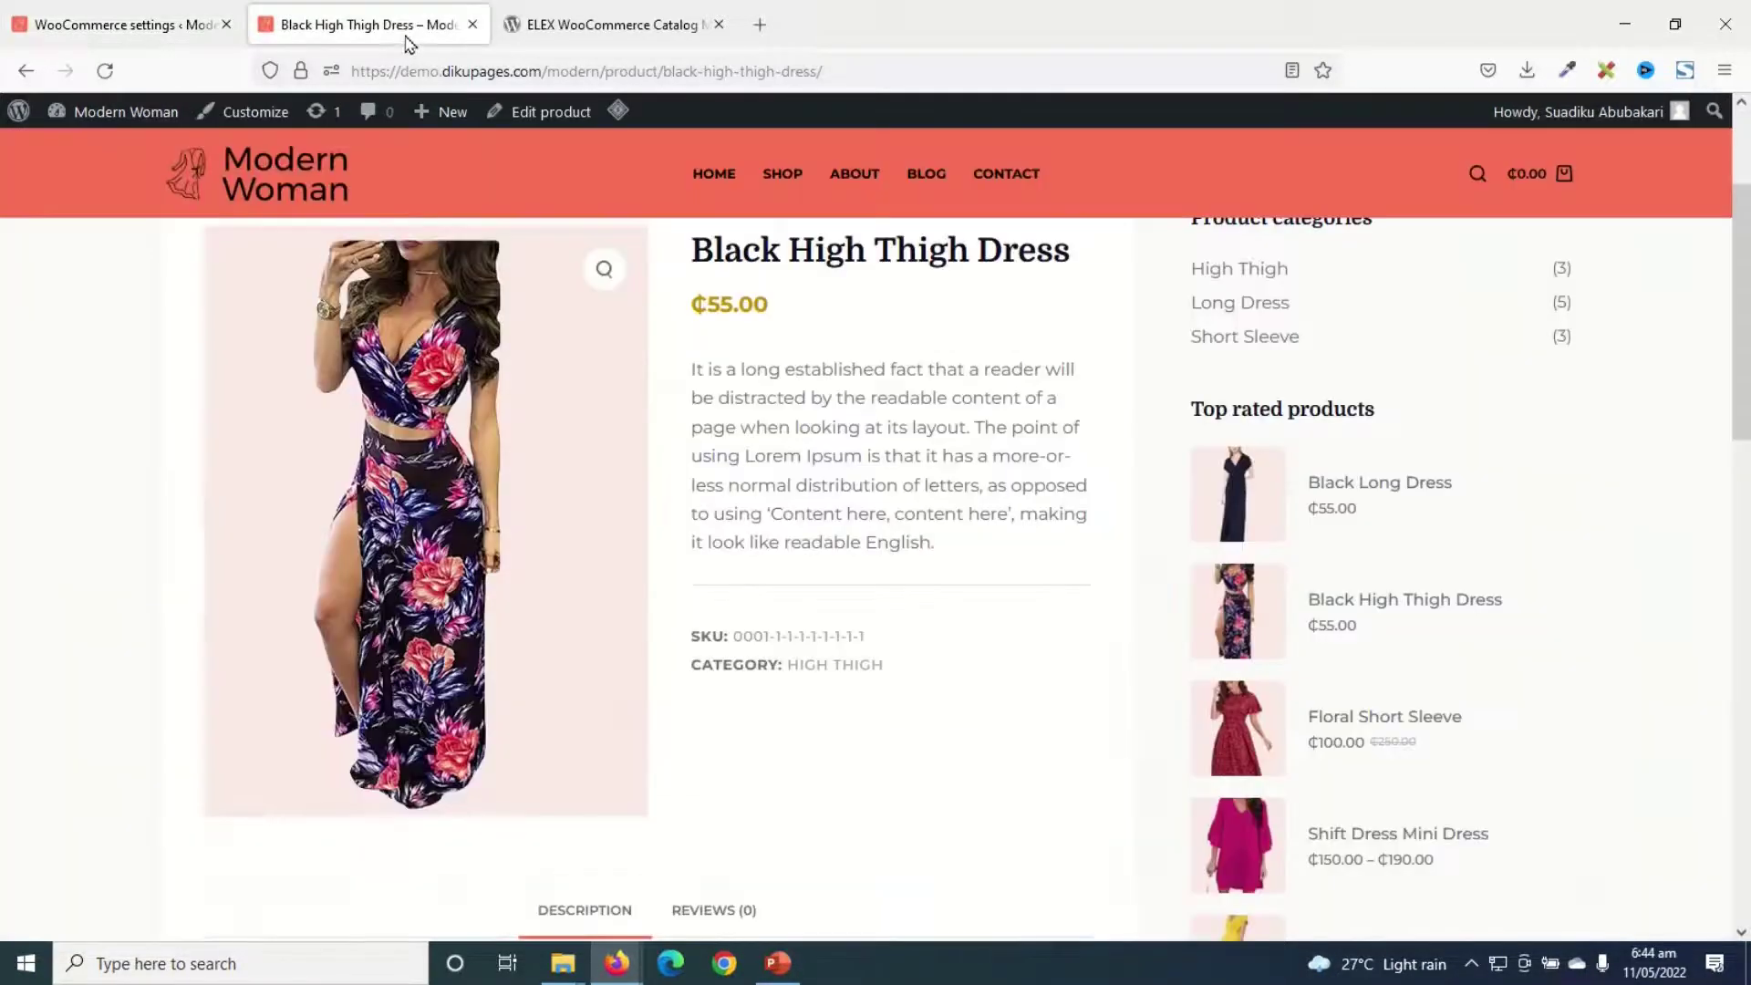
click(105, 70)
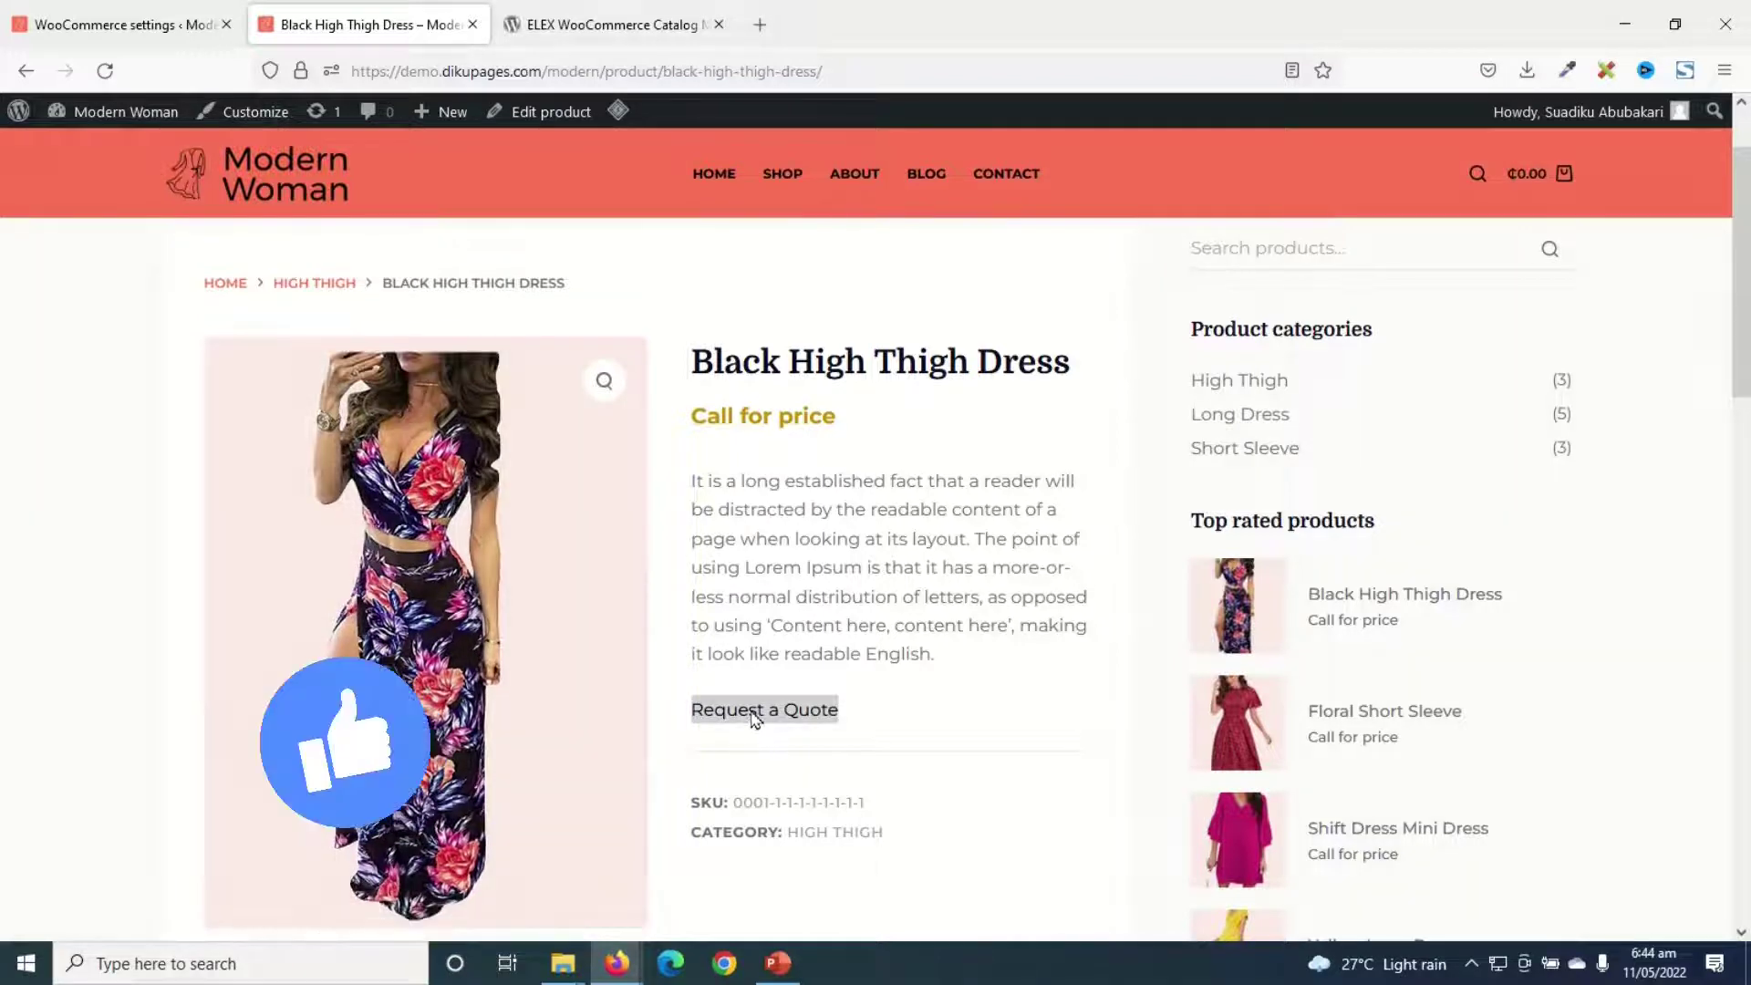
click(754, 719)
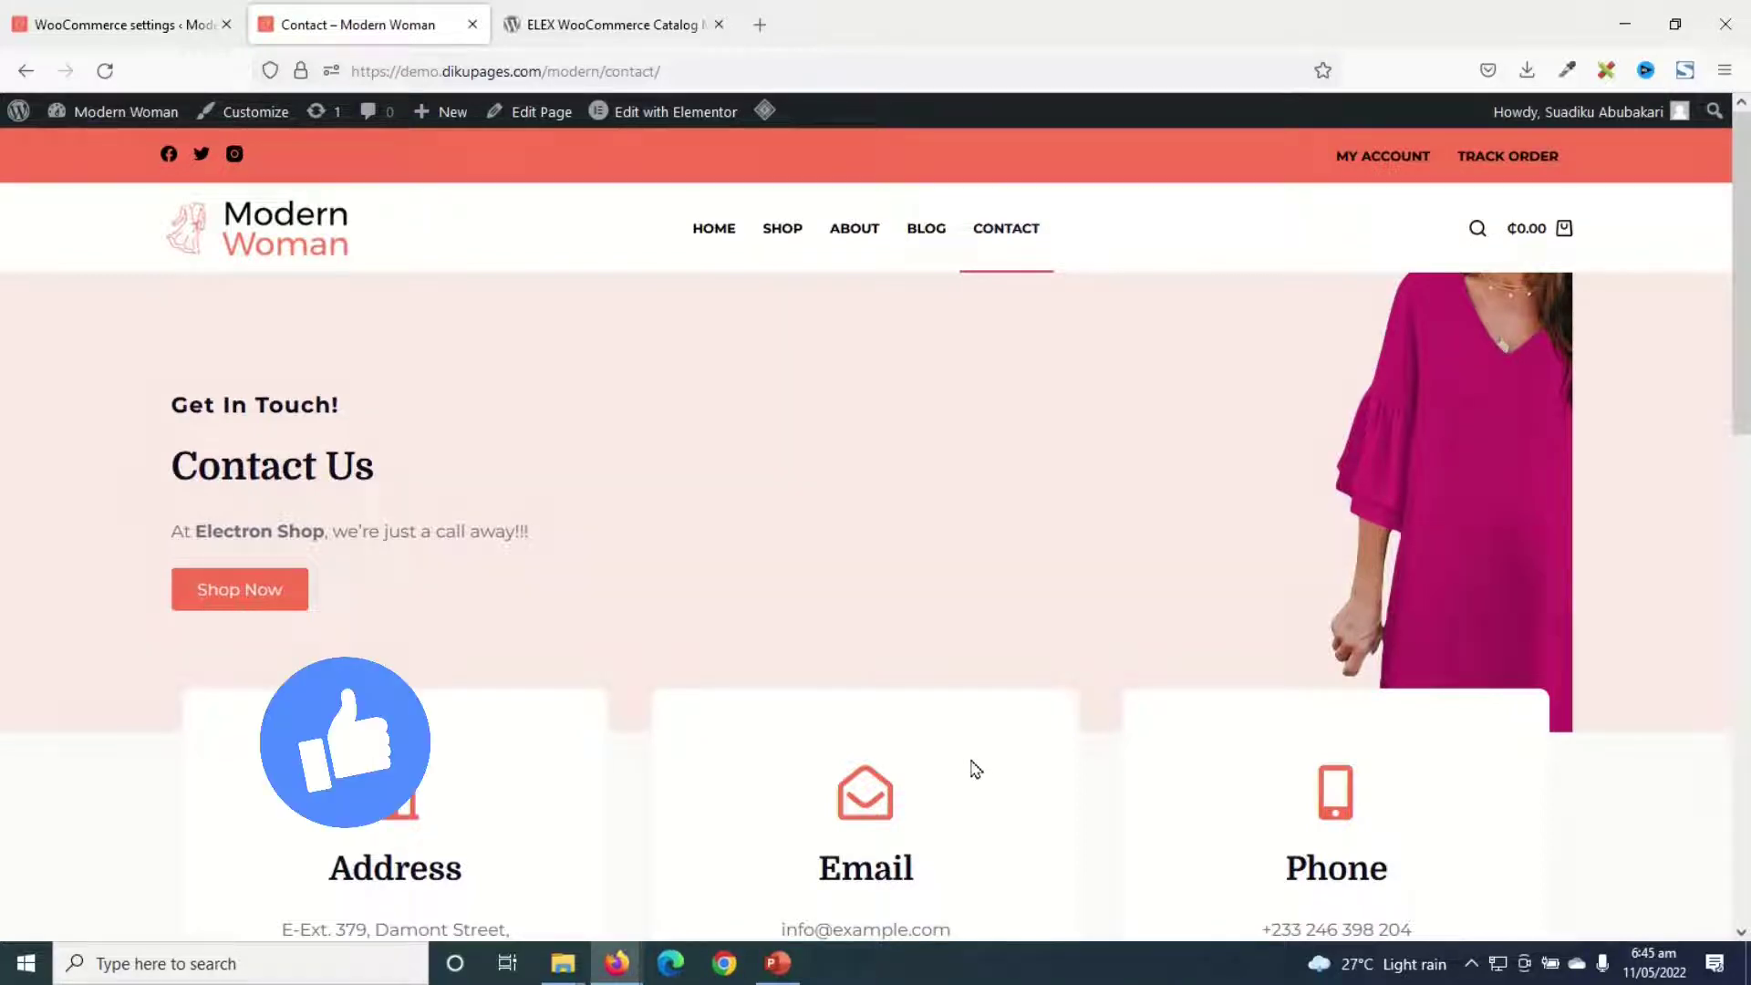
click(774, 235)
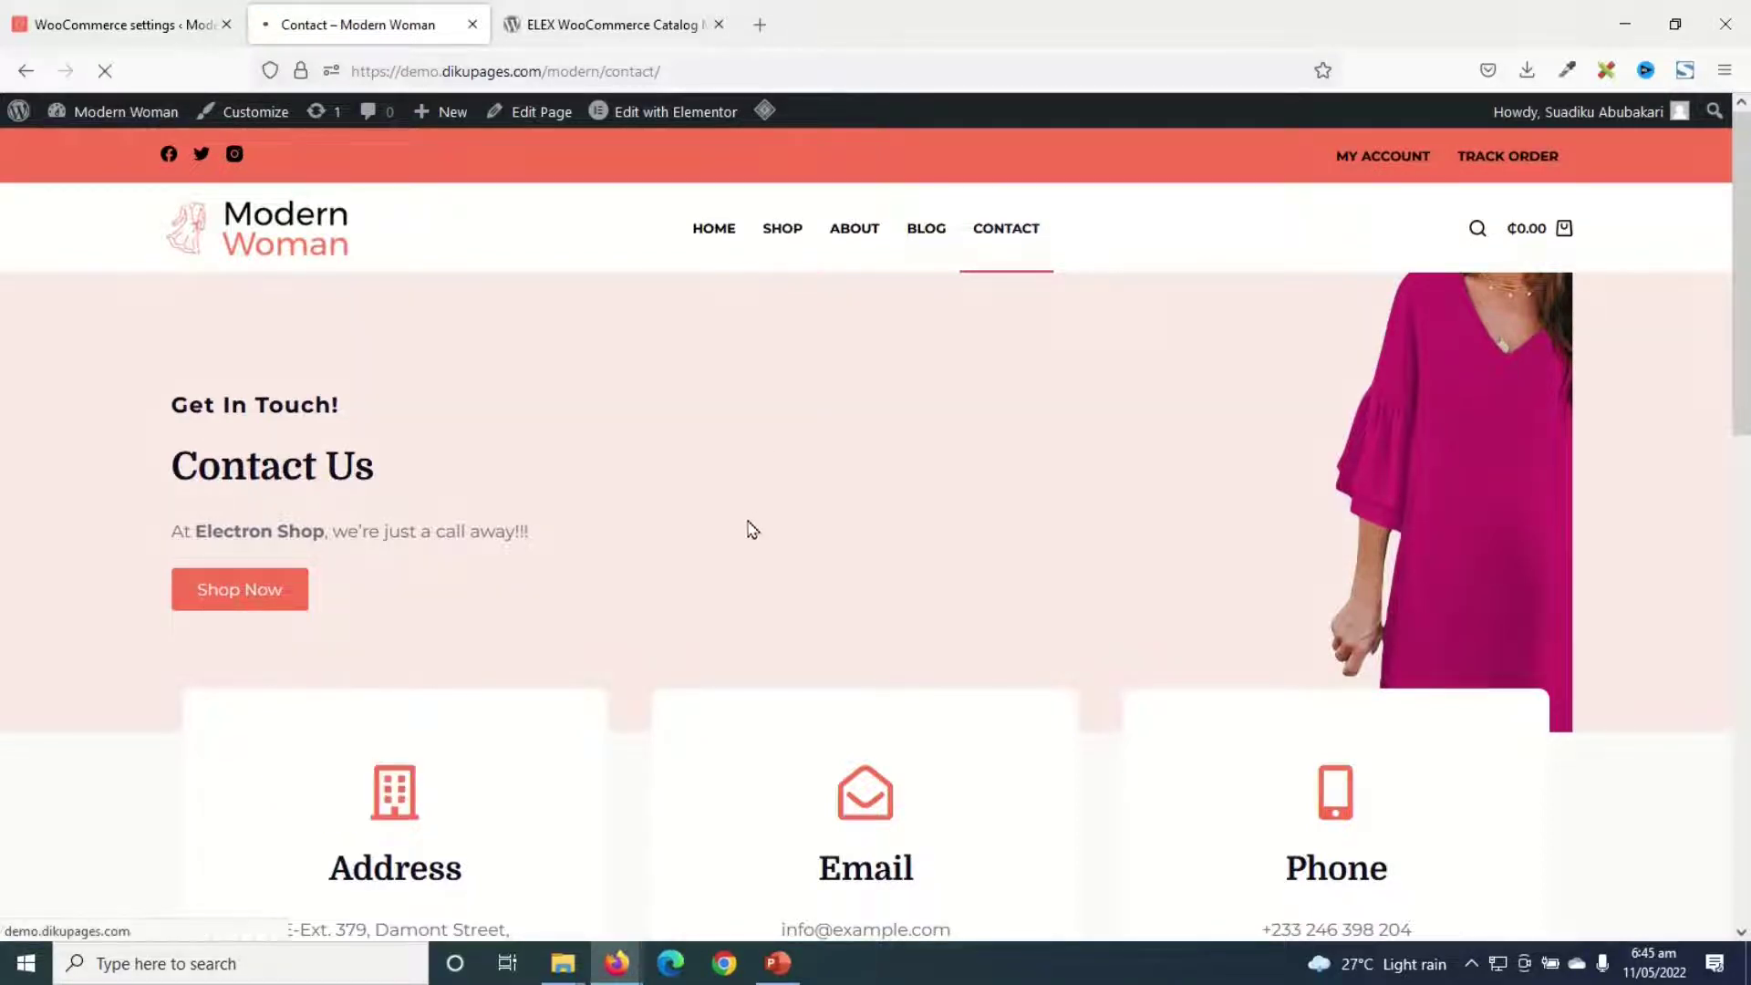
scroll(922, 567, down, 5)
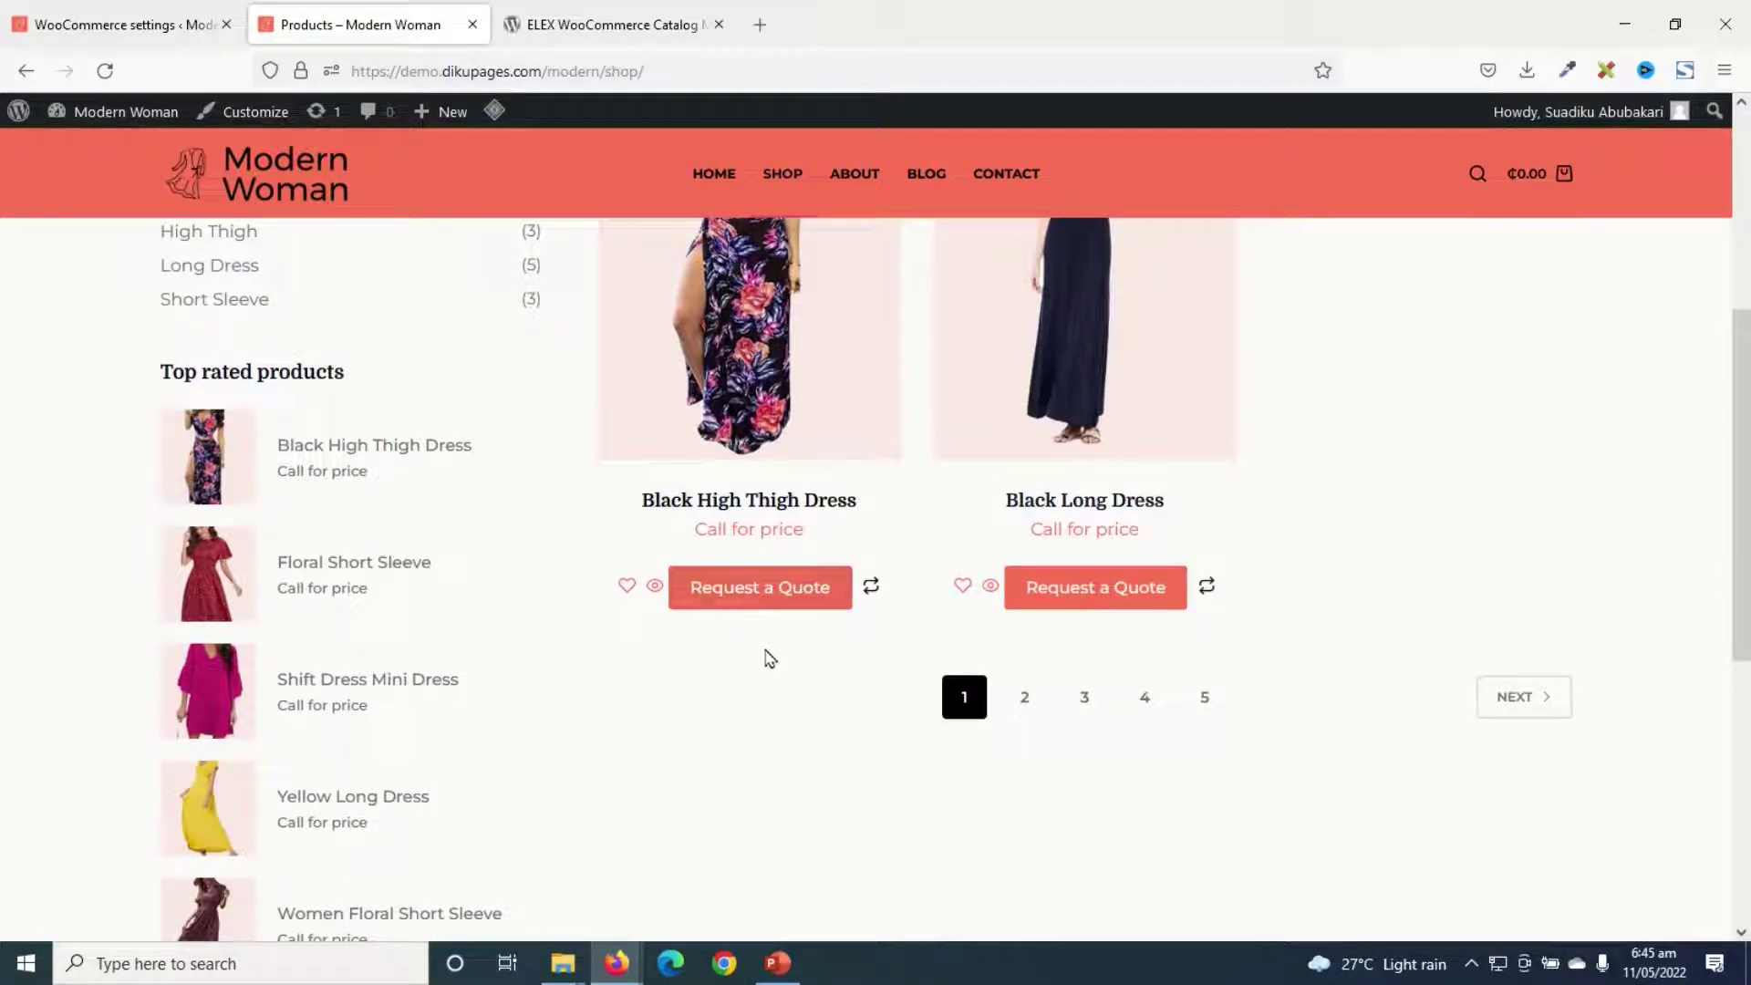
scroll(774, 650, up, 2)
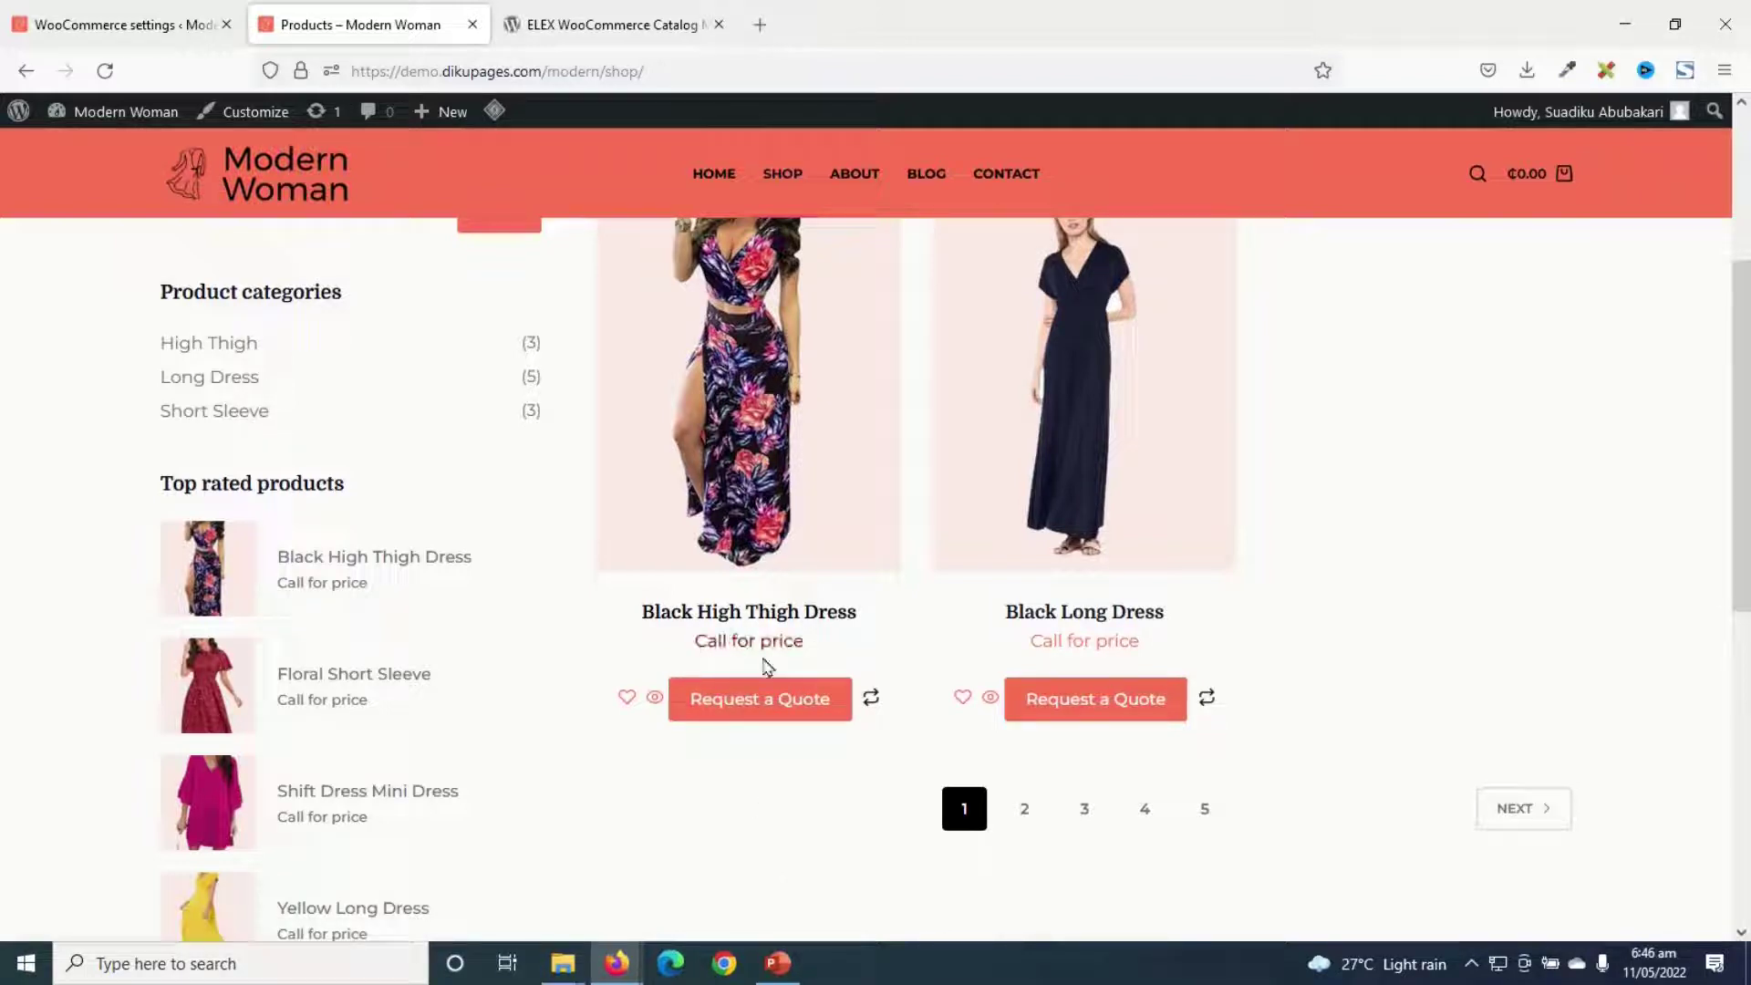
Delete the 'Call for price' placeholder text and save the Catalog Mode settings.
click(89, 25)
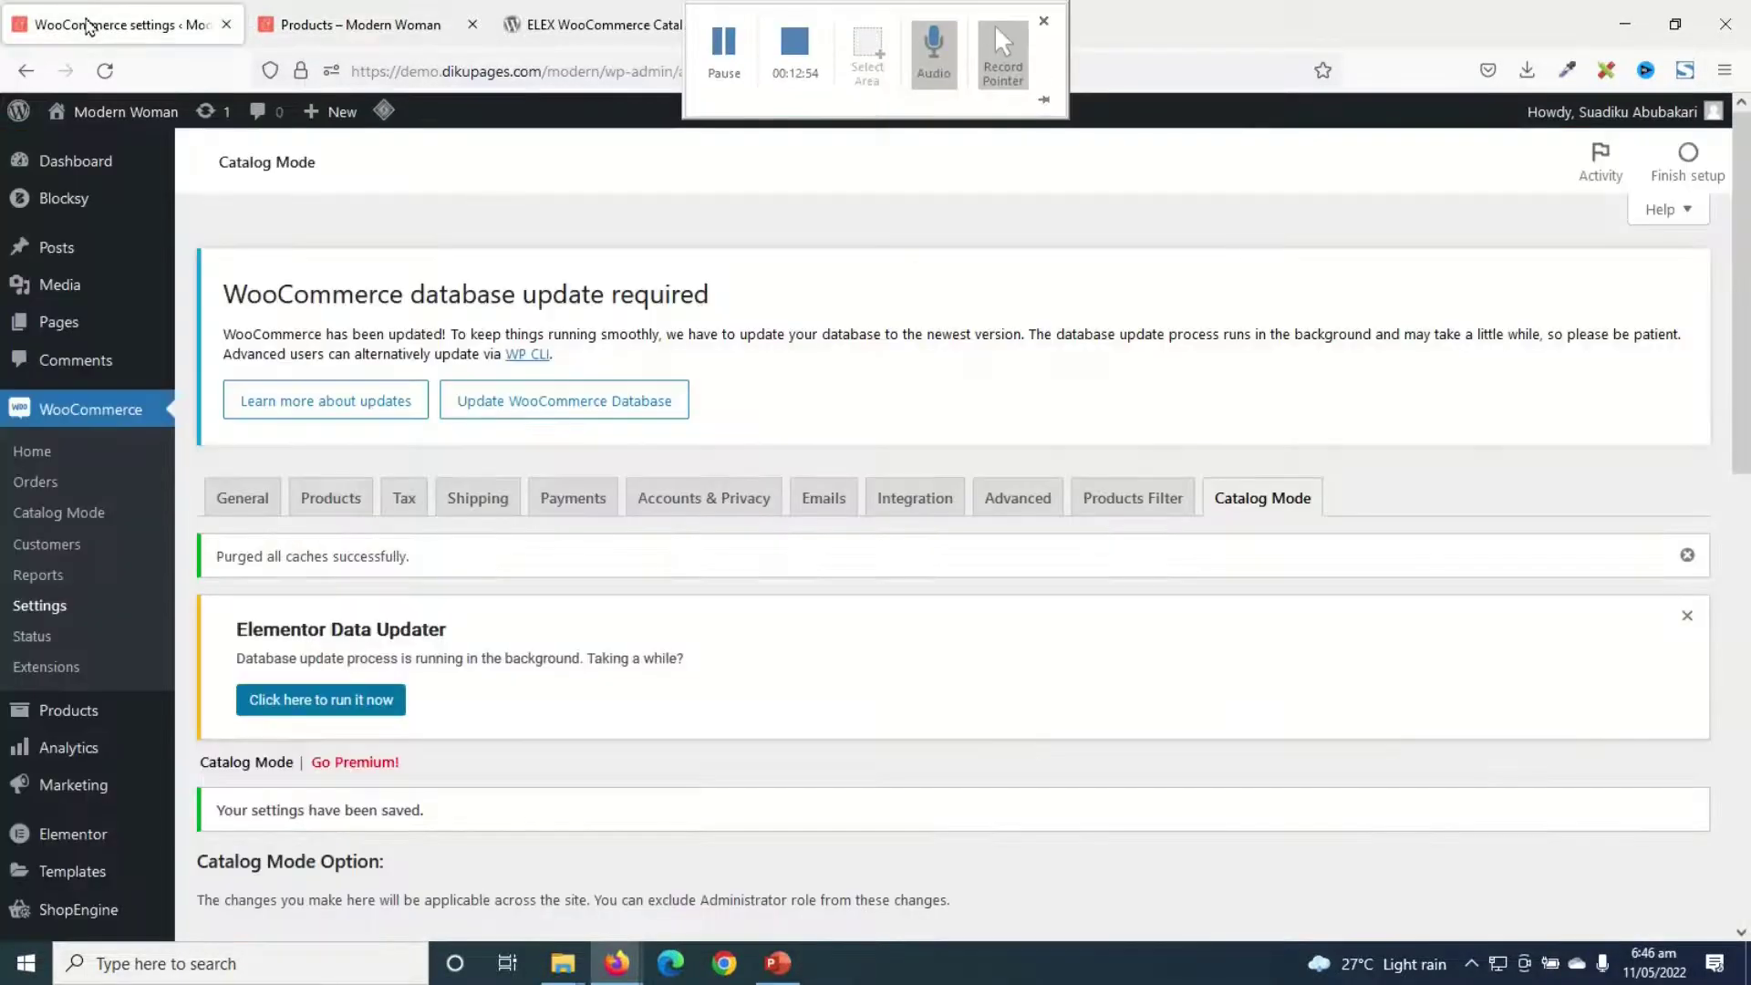
scroll(511, 794, down, 8)
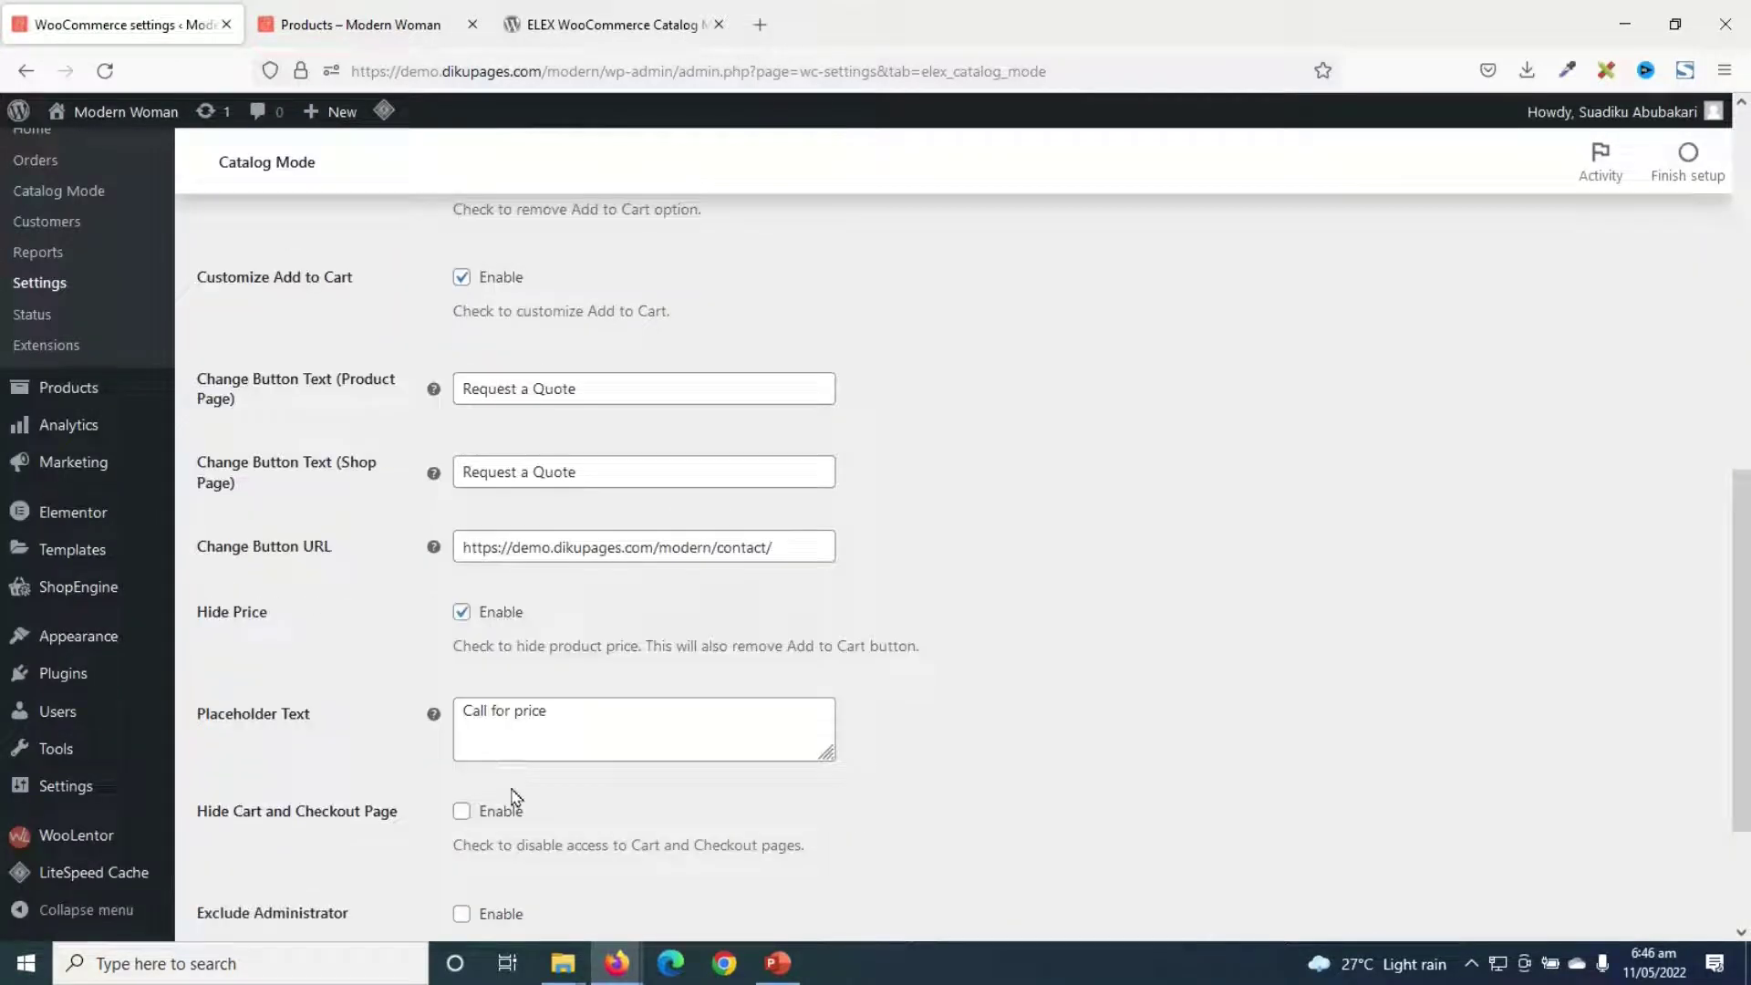
triple_click(588, 713)
key(BackSpace)
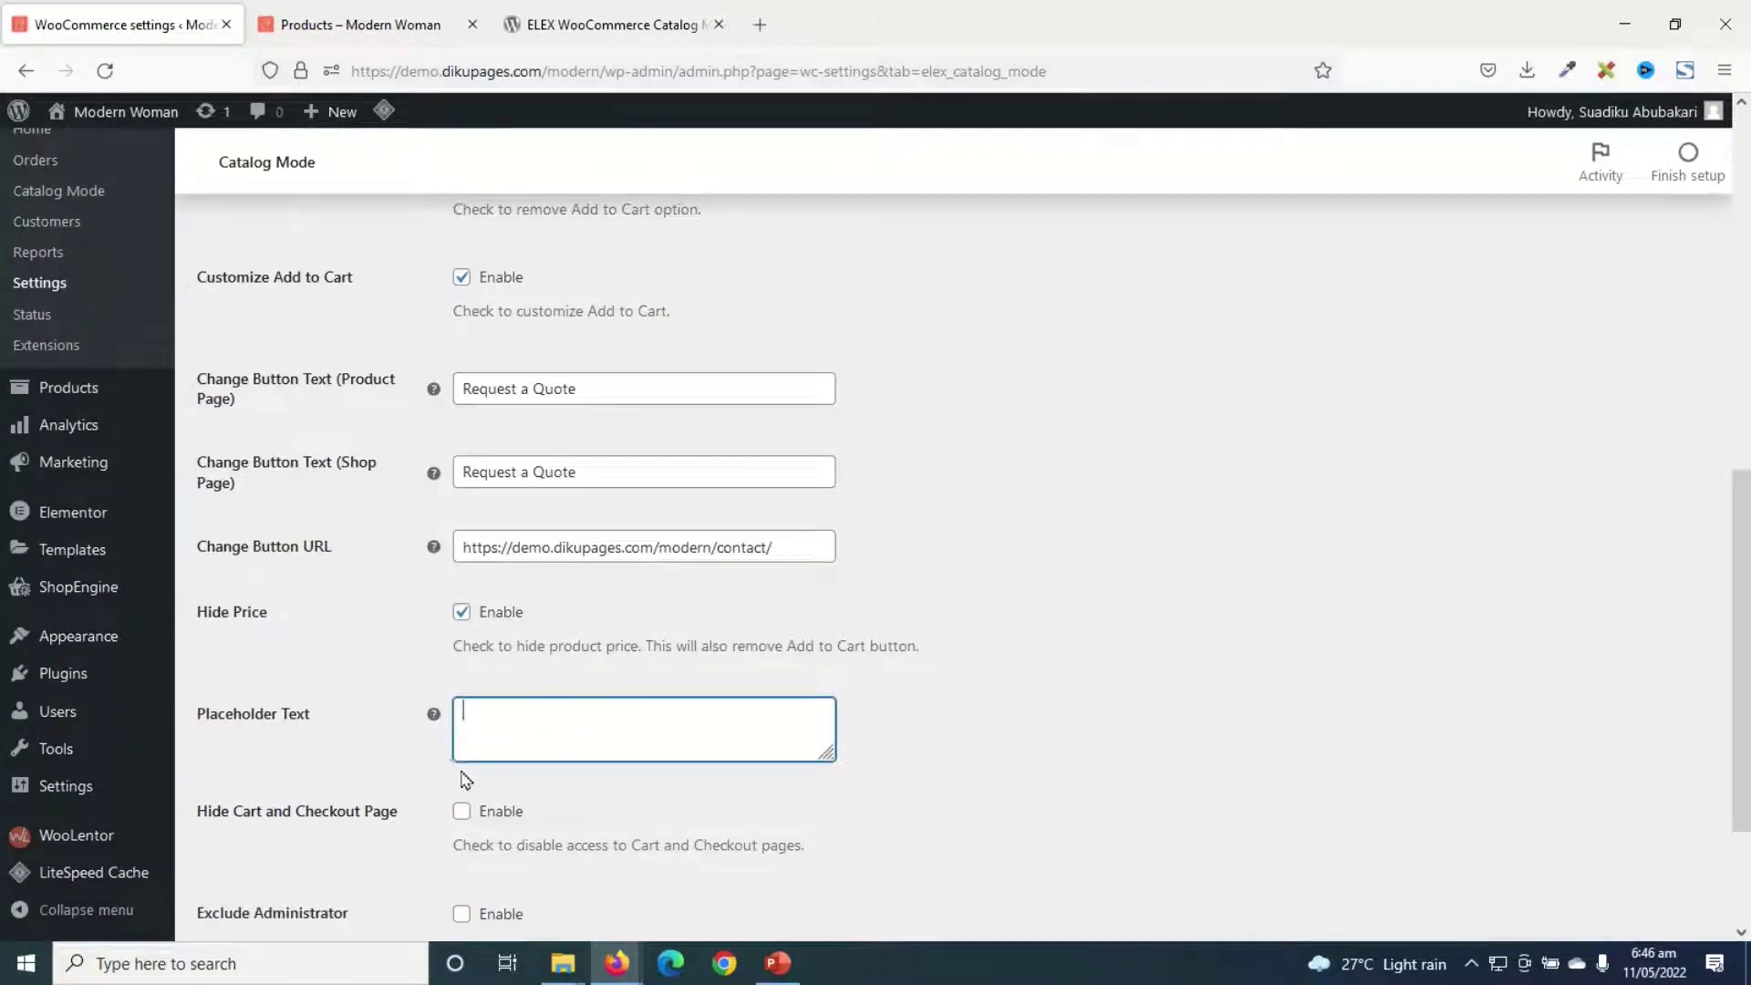
scroll(430, 786, down, 2)
click(268, 825)
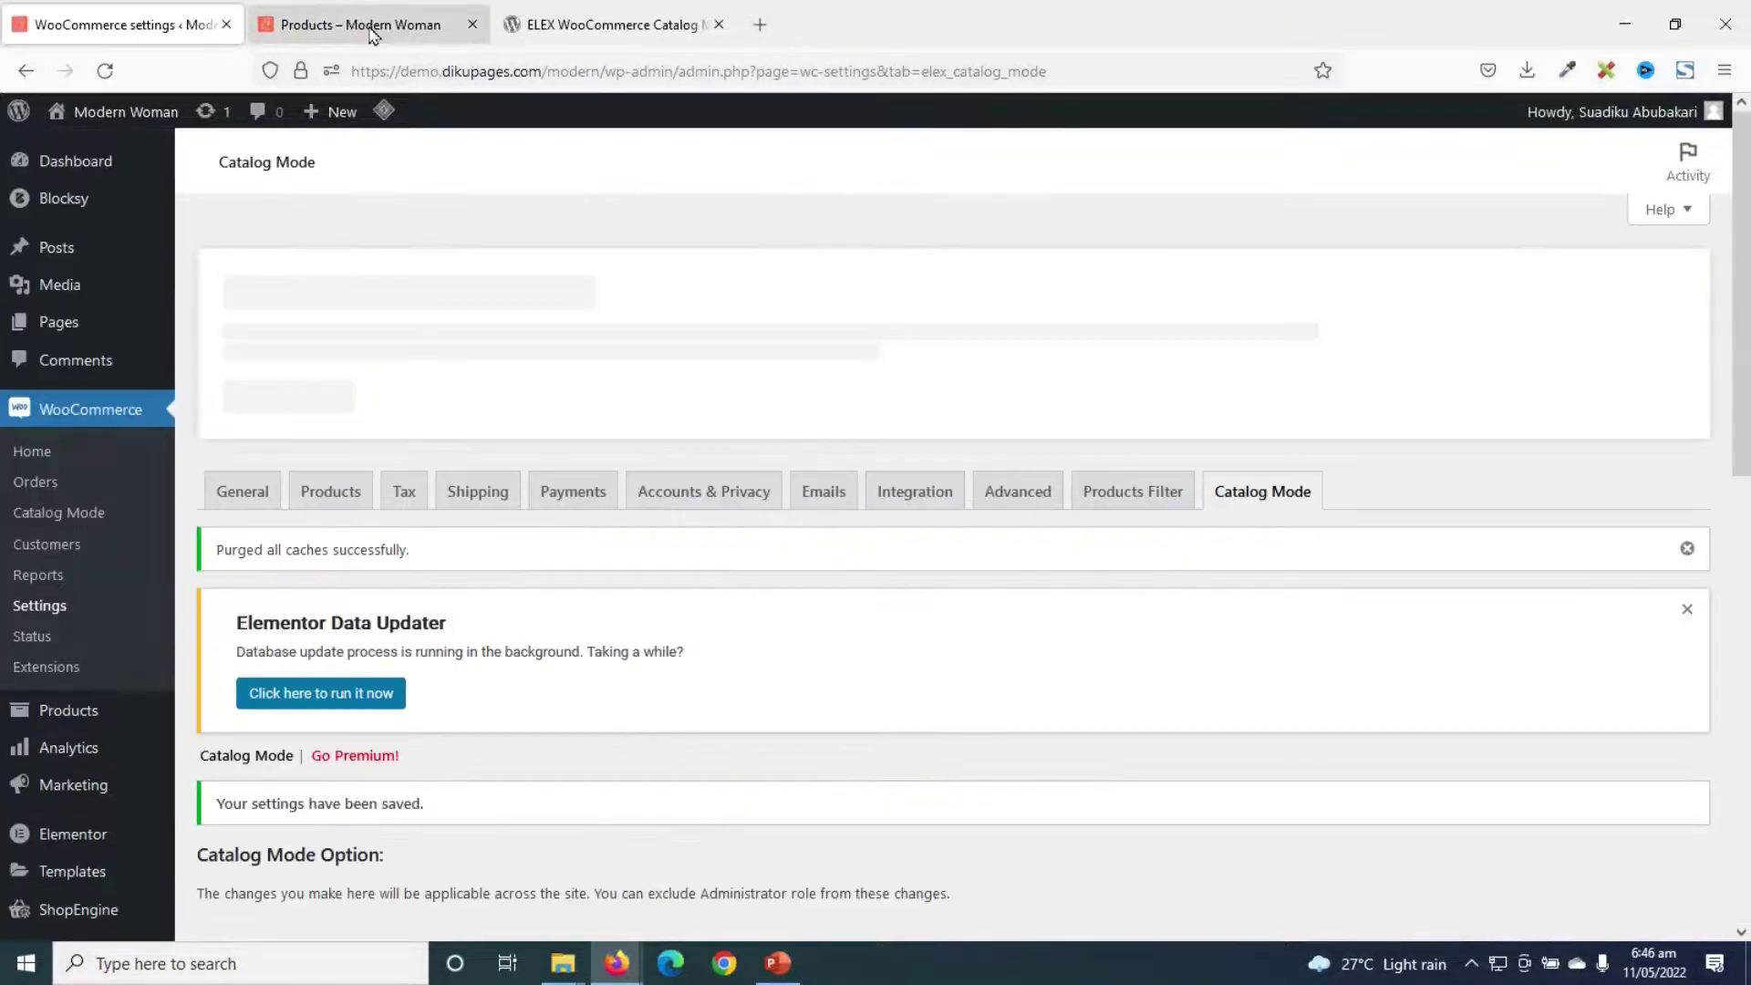
Reload the shop to confirm no price text shows, then return to the settings.
click(367, 25)
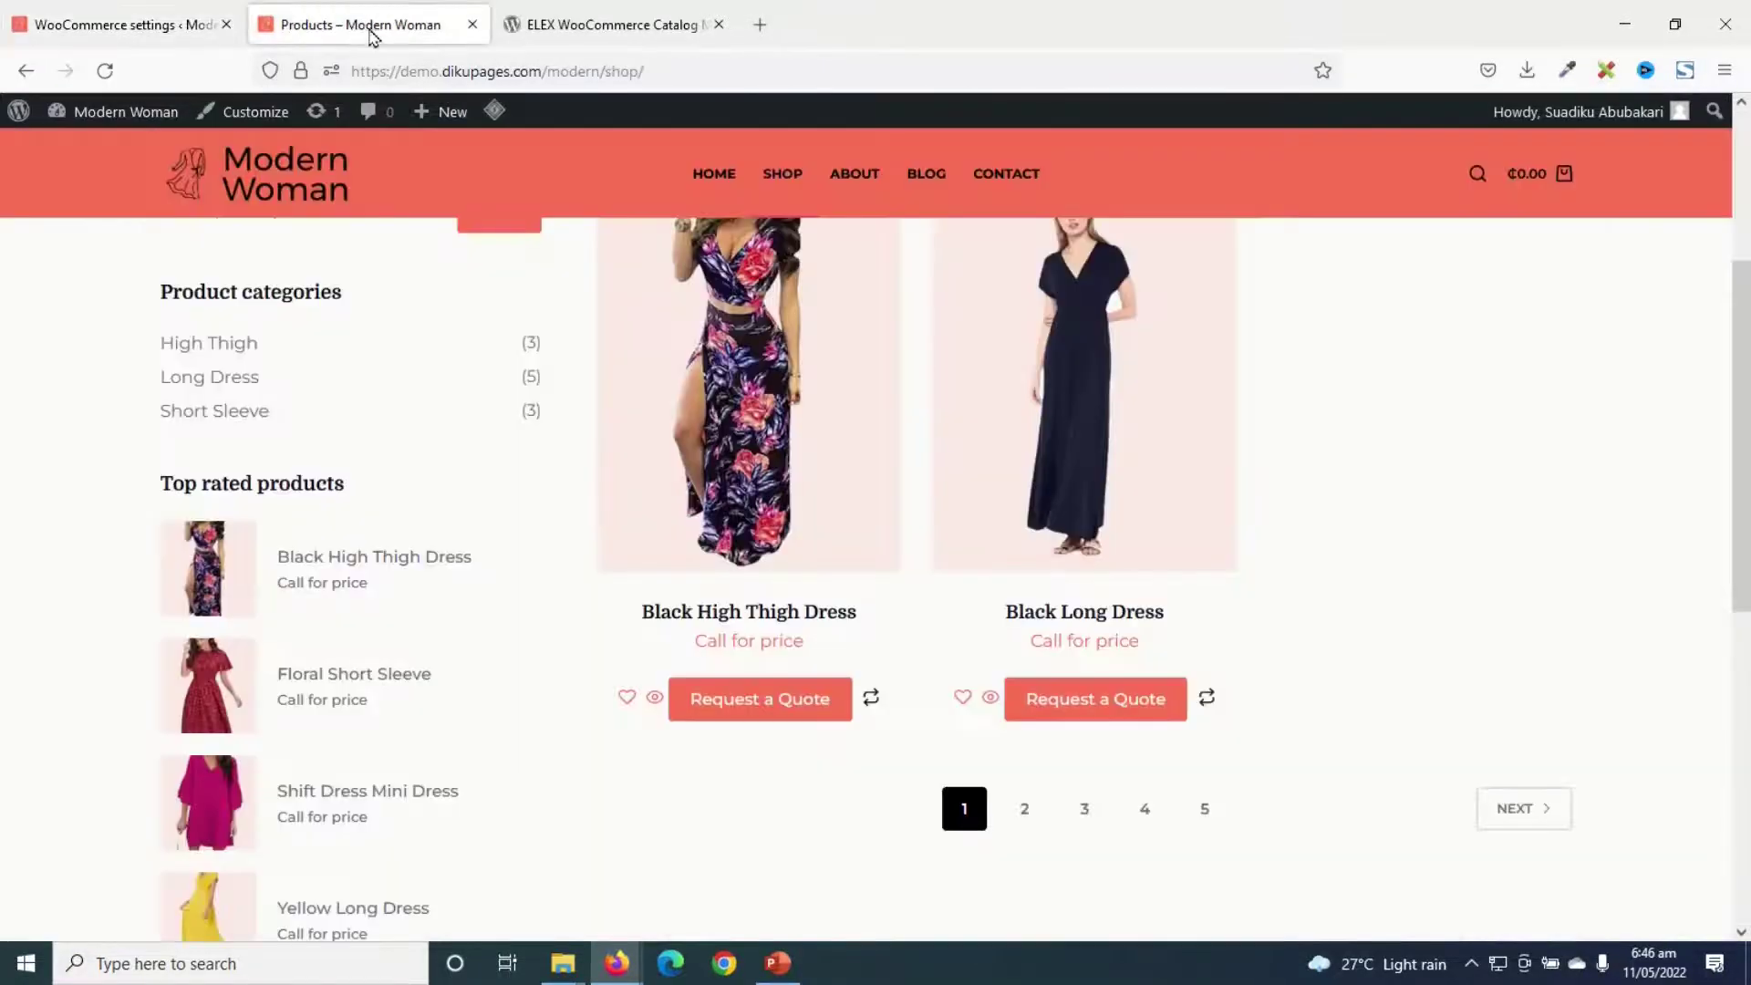
click(106, 70)
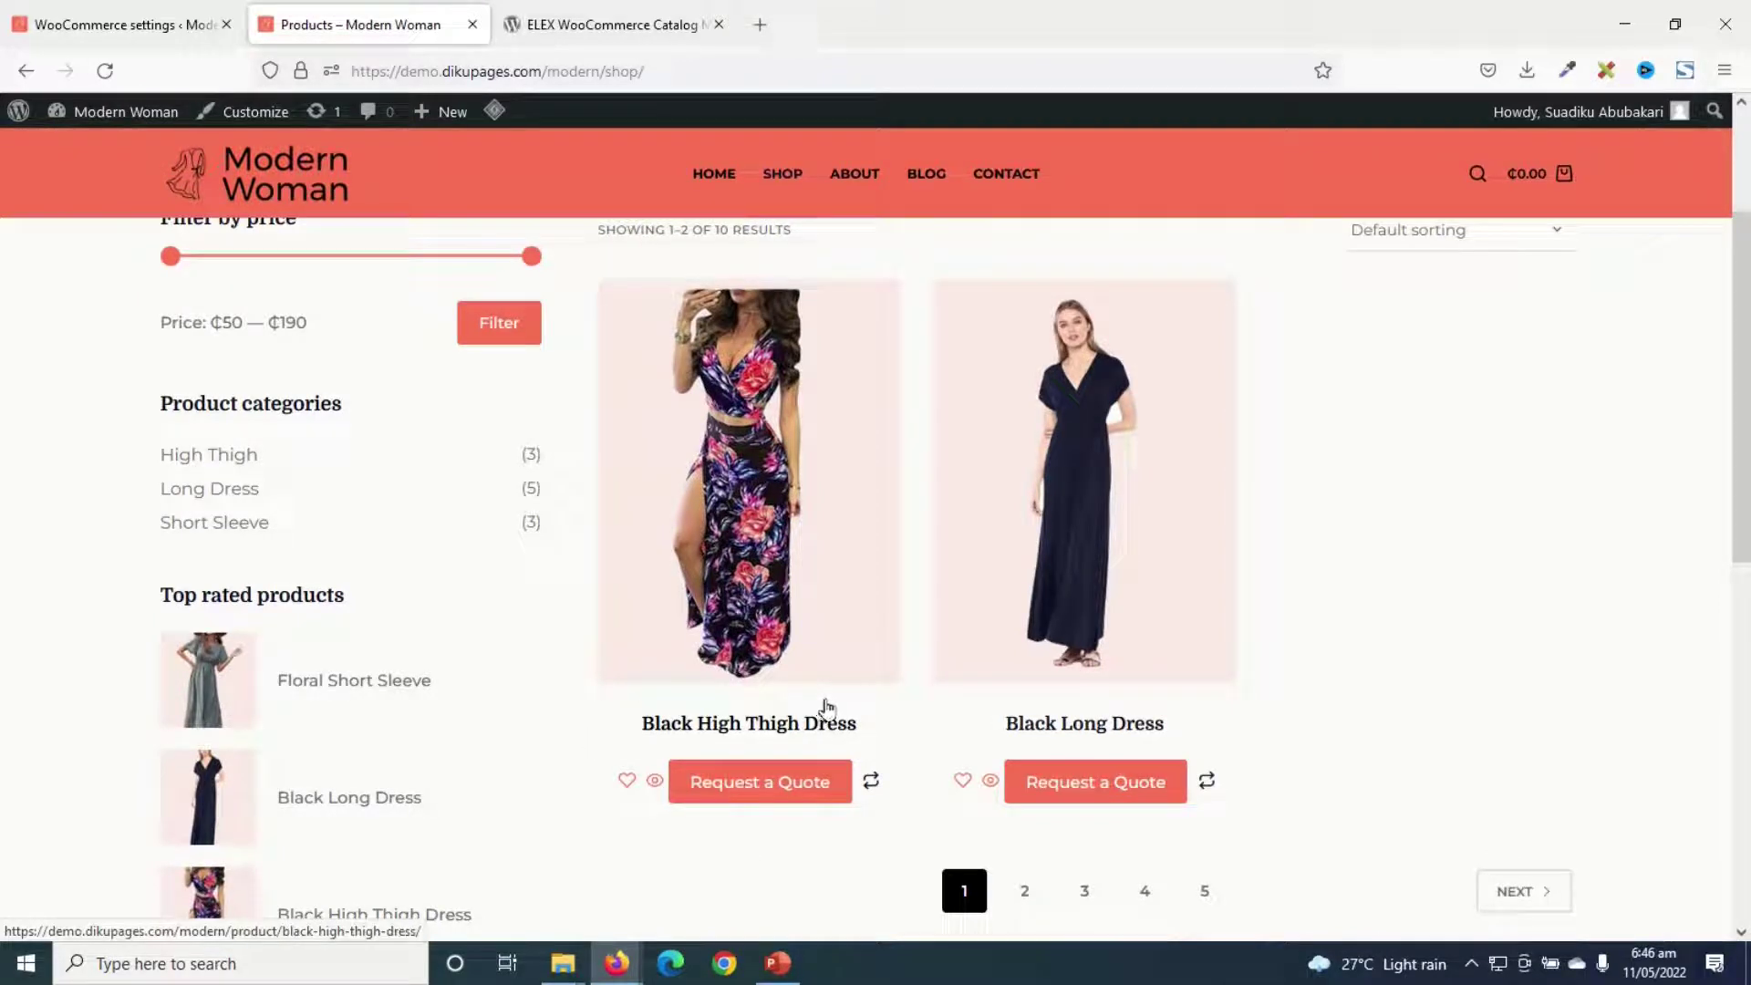
click(146, 25)
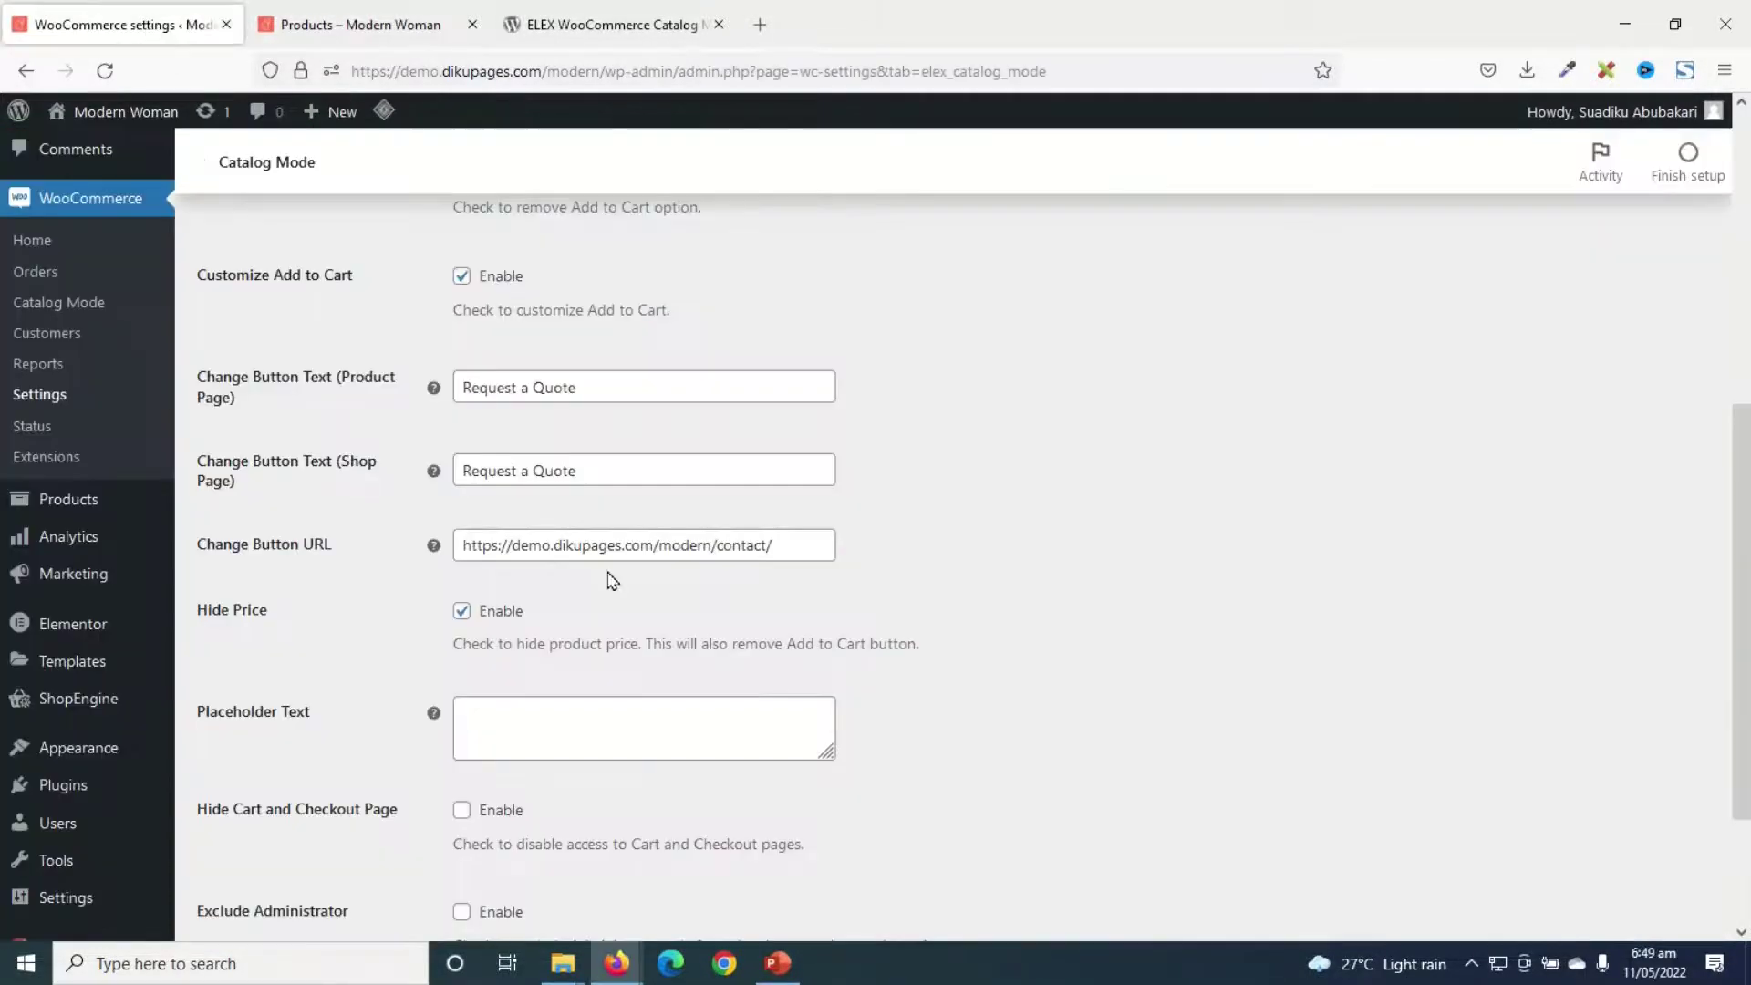
scroll(486, 613, down, 2)
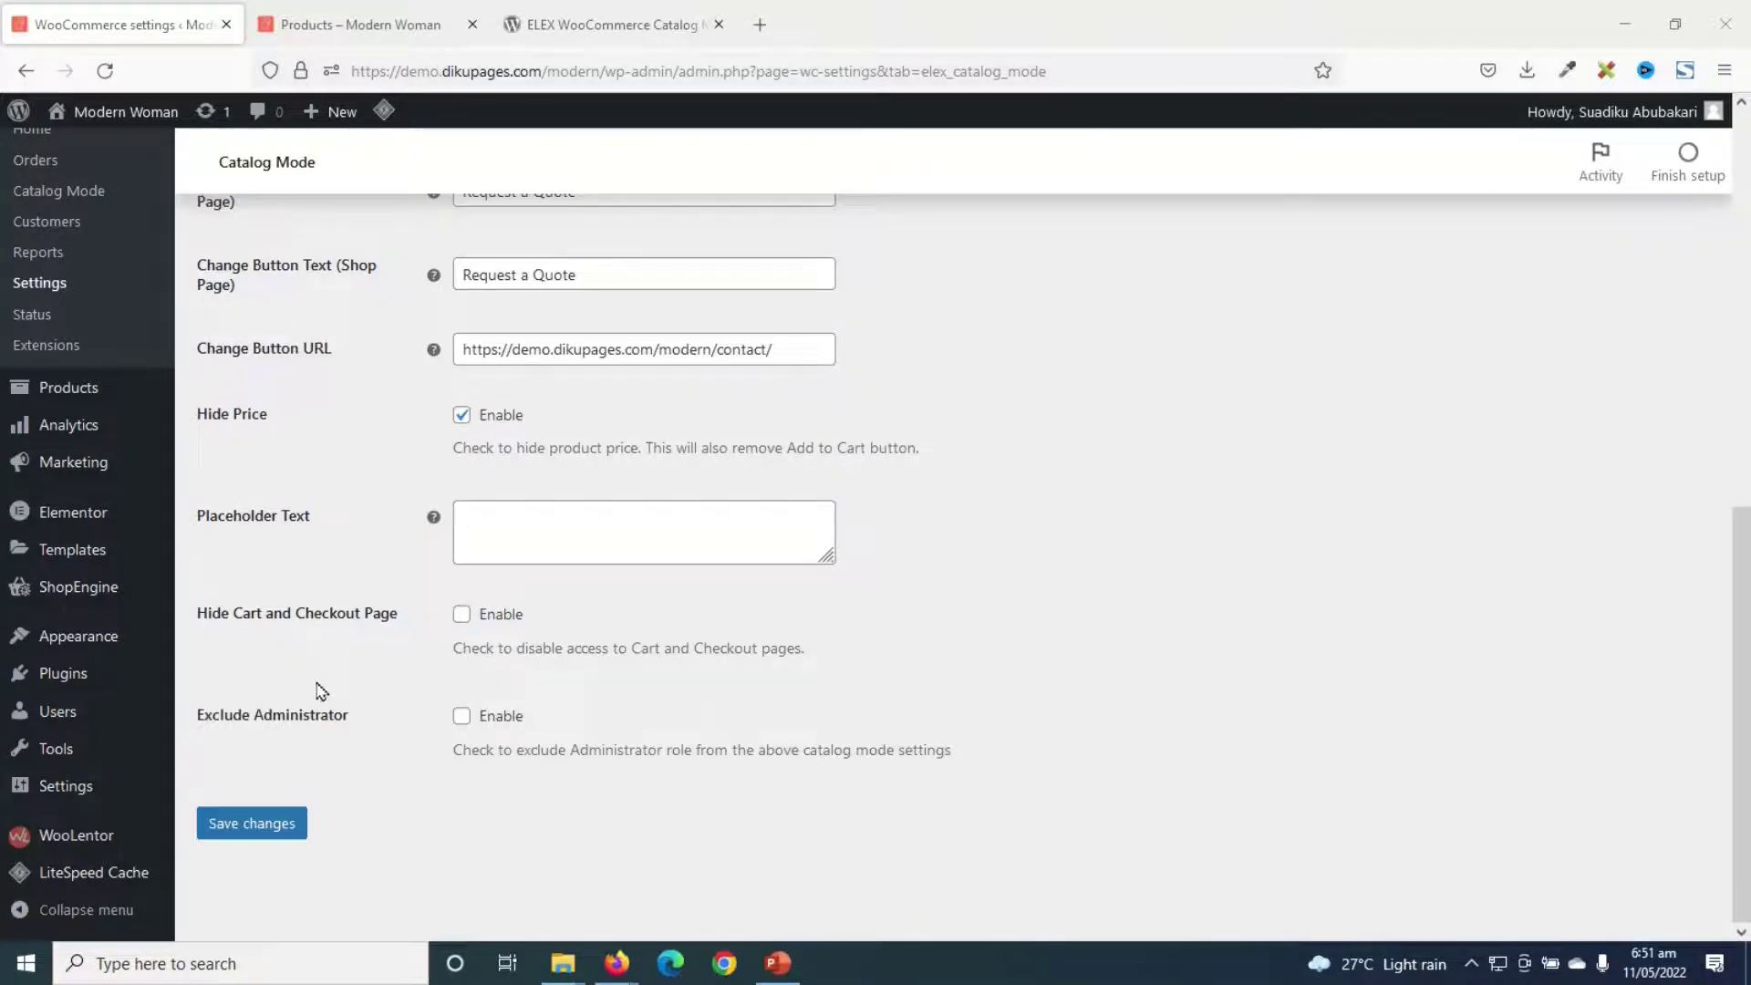
scroll(441, 688, up, 3)
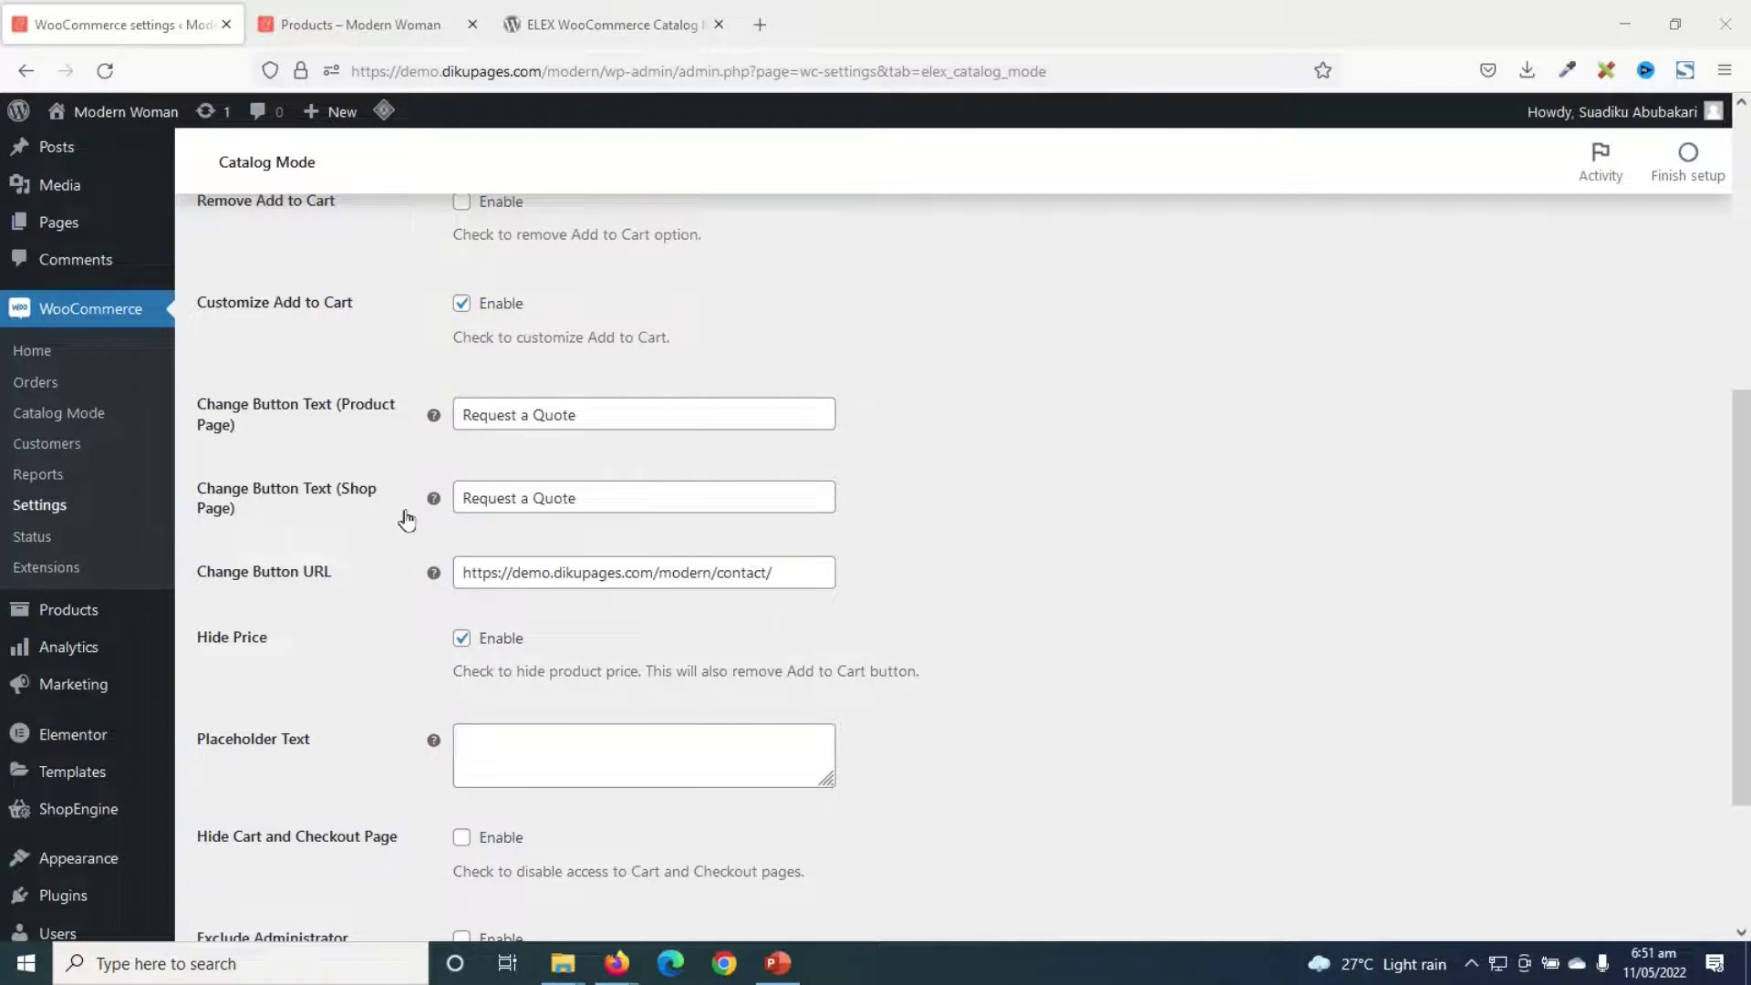
scroll(402, 512, down, 3)
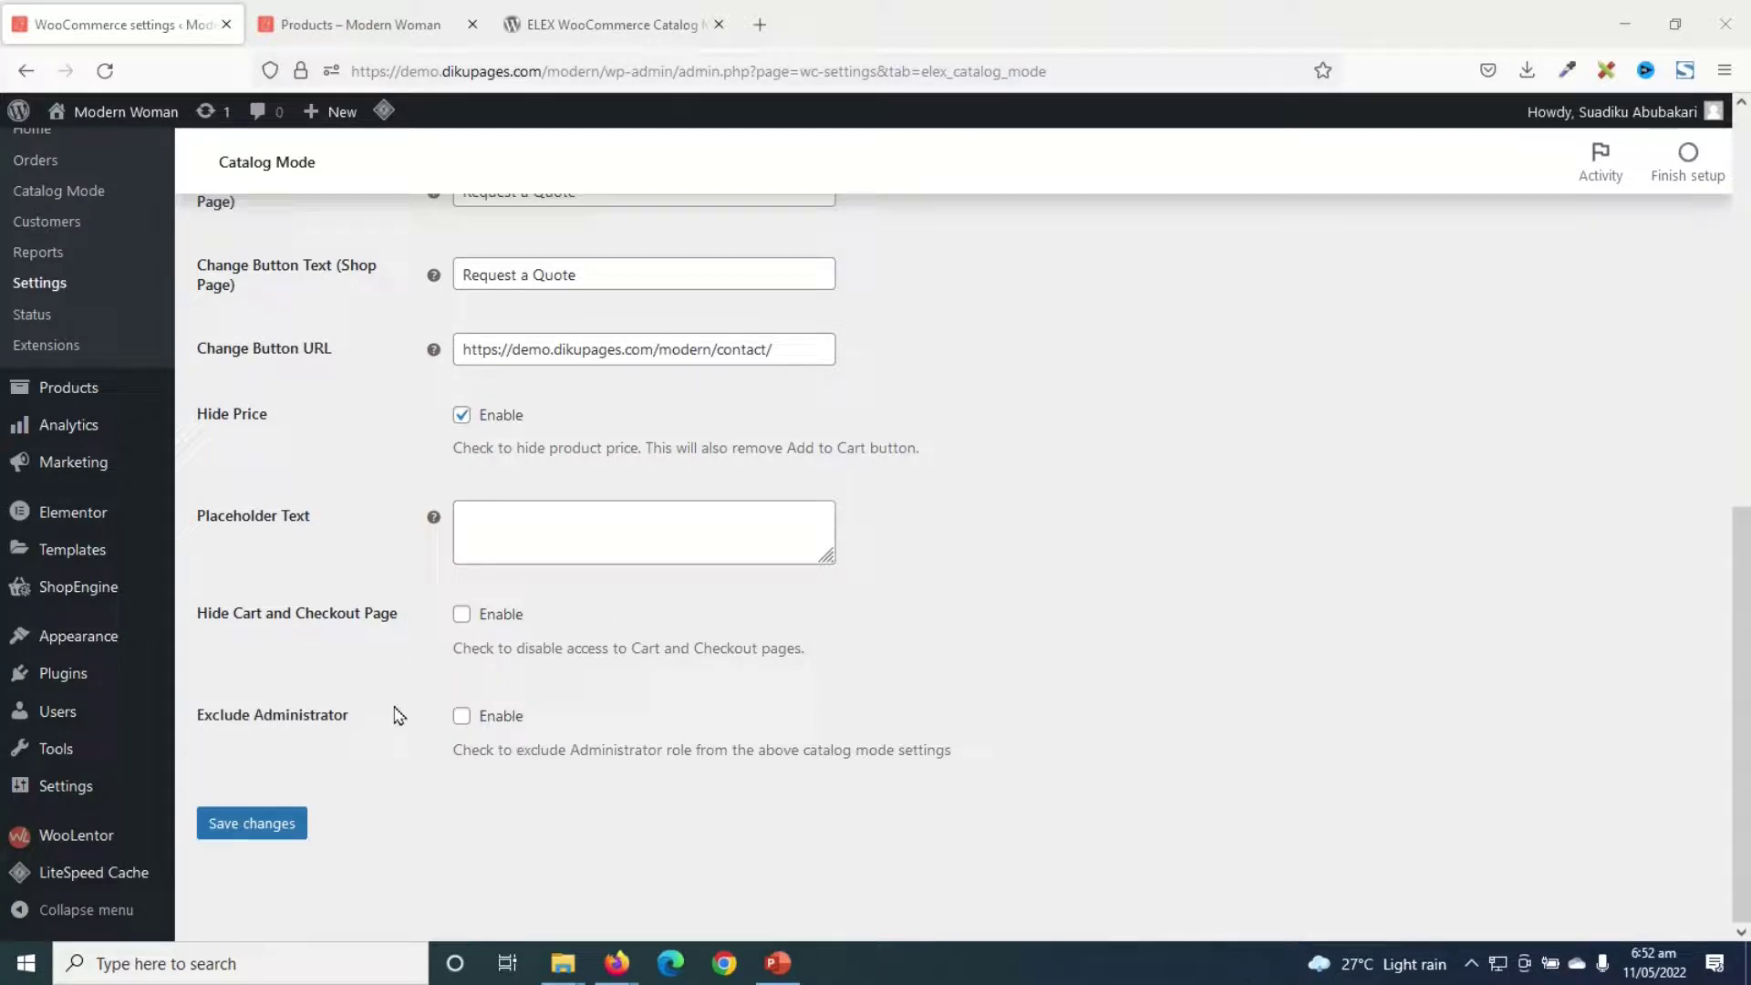
Switch to the Products – Modern Woman tab to review the quote-only shop listing.
click(288, 31)
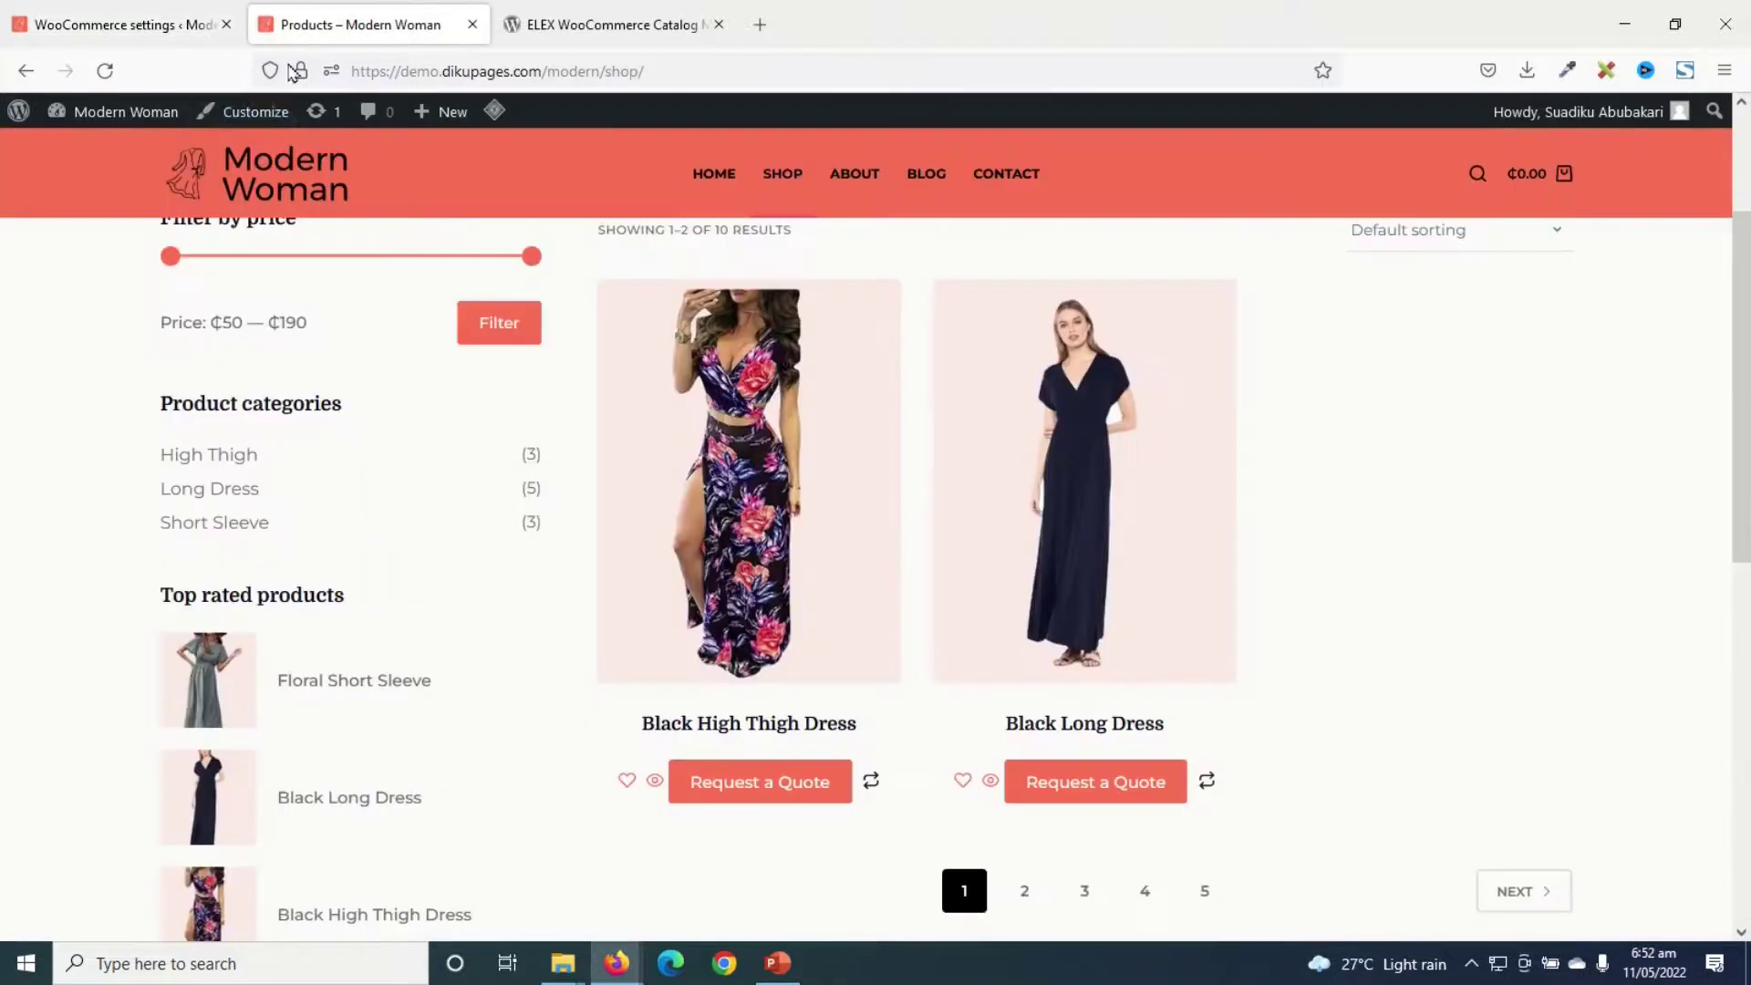